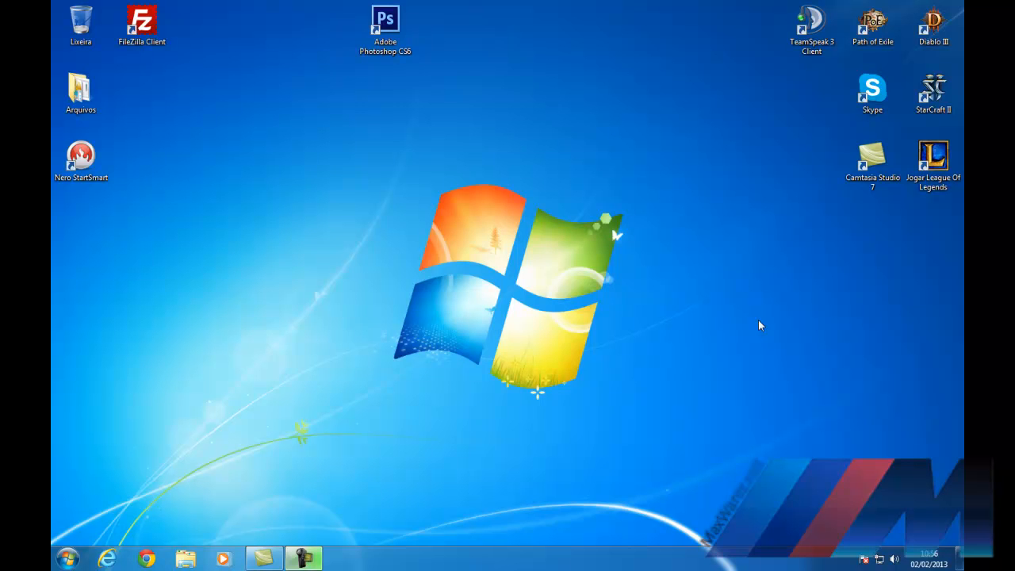
# Step: Open the Arquivos desktop folder to reveal the keygen, MySQL, Navicat and XAMPP installers
pyautogui.doubleClick(86, 95)
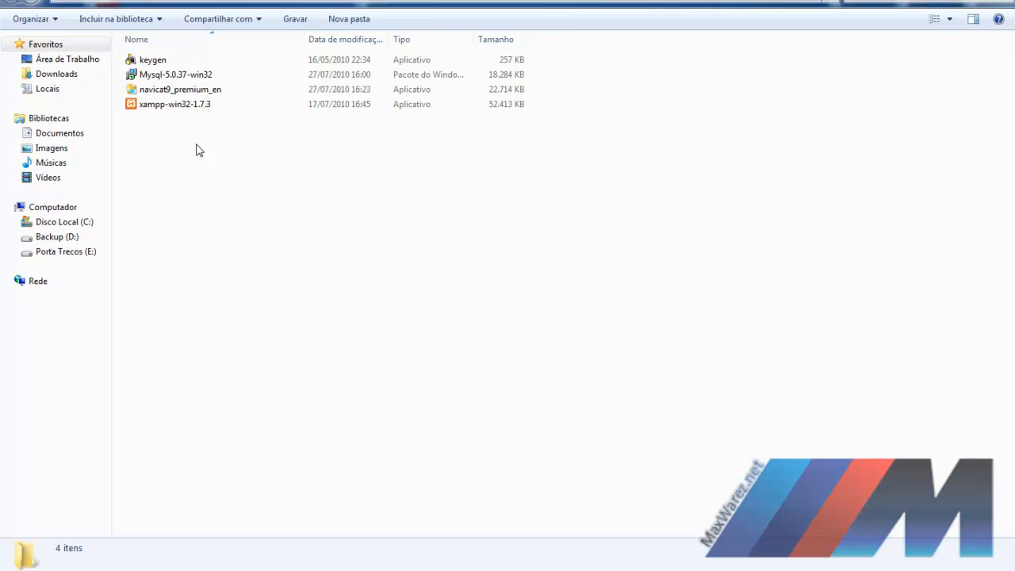
# Step: Select the Mysql-5.0.37-win32 installer package (17,8 MB) in the folder
pyautogui.click(166, 76)
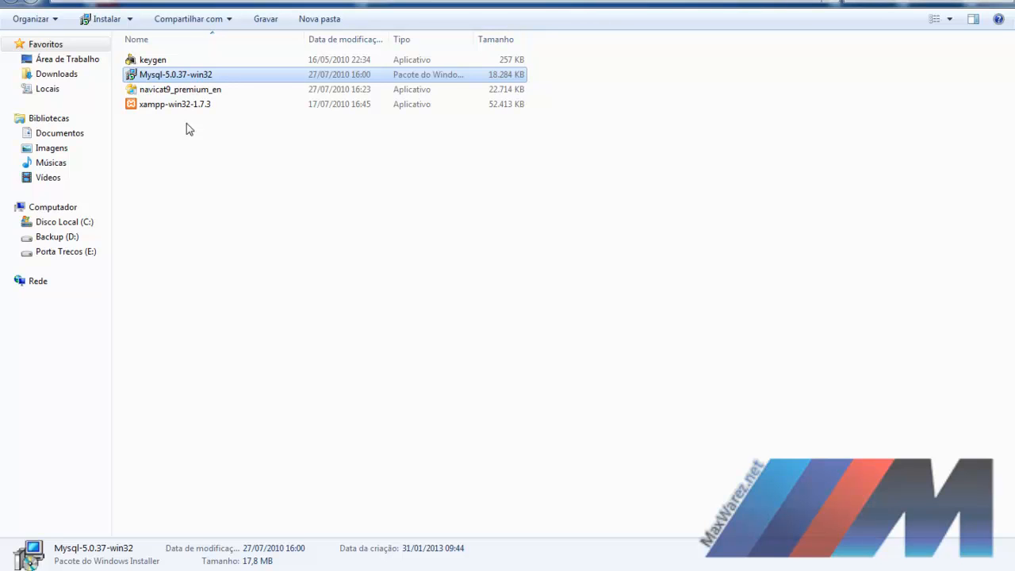
# Step: Run the Mysql-5.0.37-win32 installer and start a Typical install of MySQL Server 5.0
pyautogui.doubleClick(189, 78)
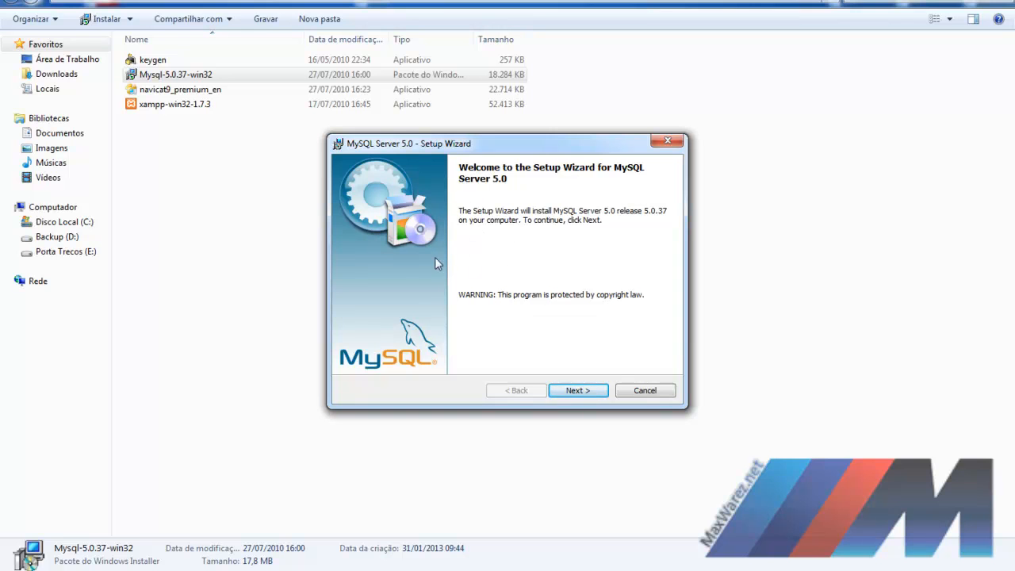
pyautogui.click(577, 389)
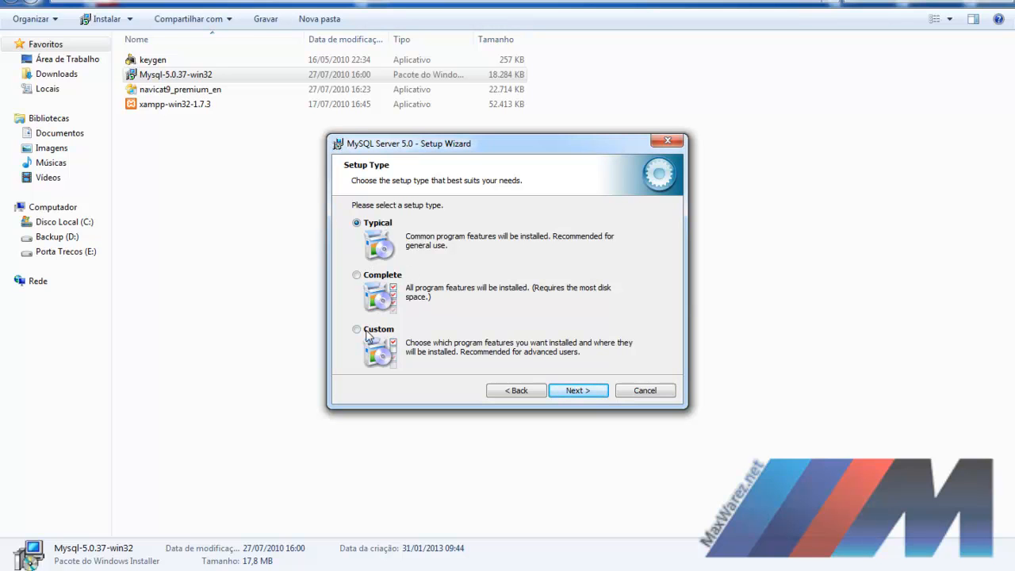
pyautogui.click(551, 388)
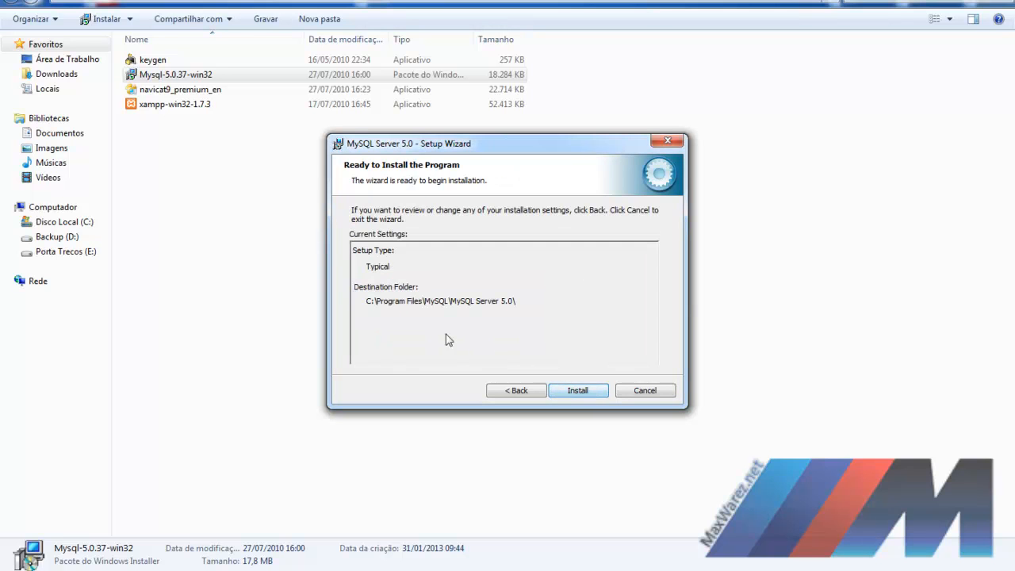
pyautogui.click(577, 388)
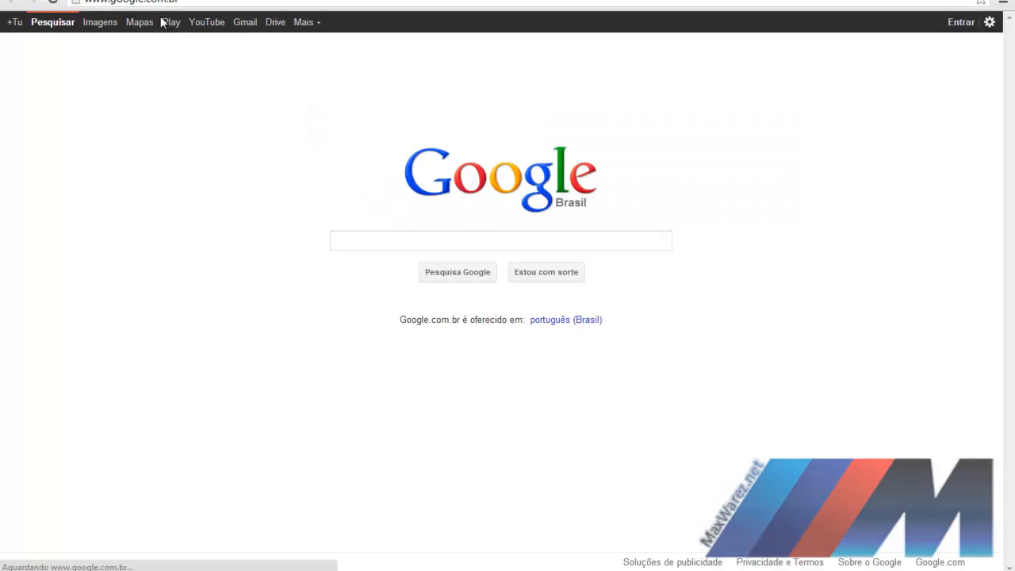
pyautogui.click(367, 237)
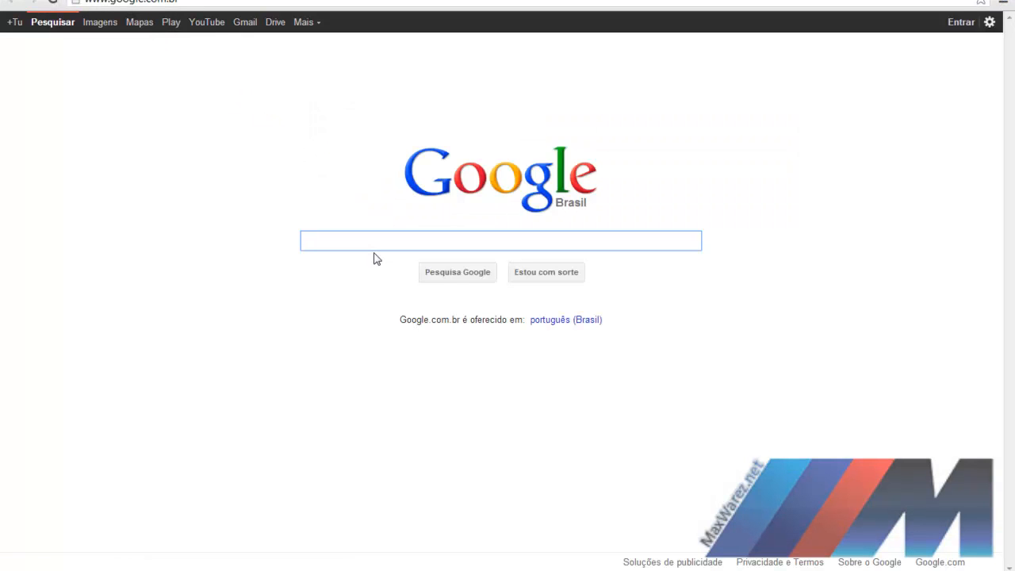
# Step: Search Google for 'download joomla' and download the Joomla 2.5.8 full package from joomla.org
pyautogui.write('download joomla')
pyautogui.press('Return')
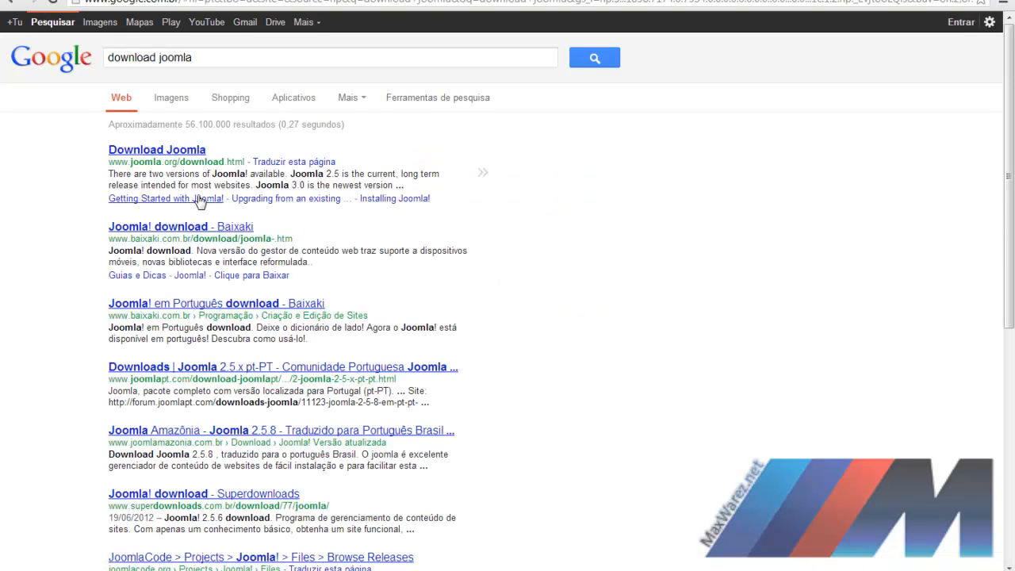
pyautogui.click(188, 150)
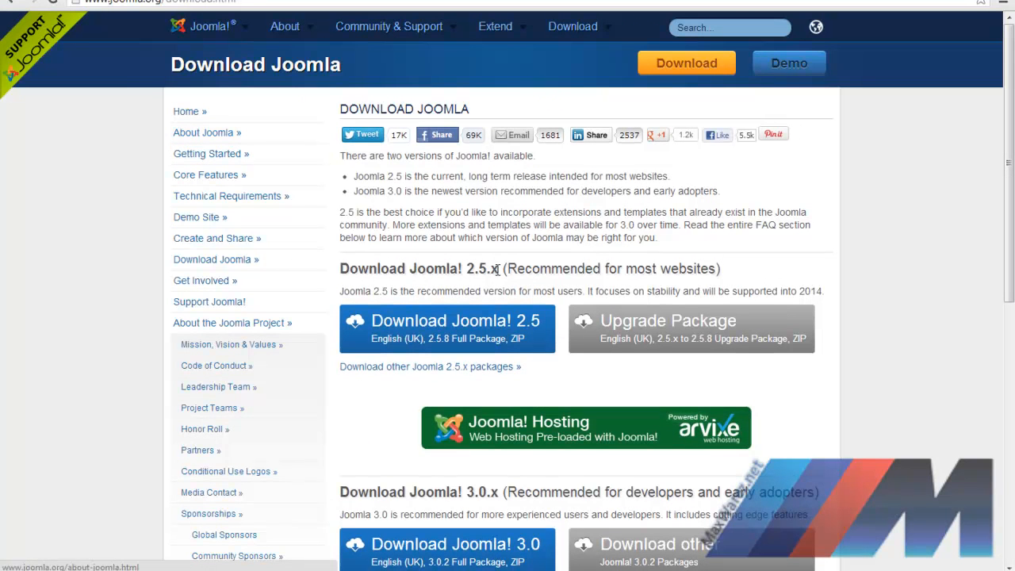
pyautogui.click(673, 61)
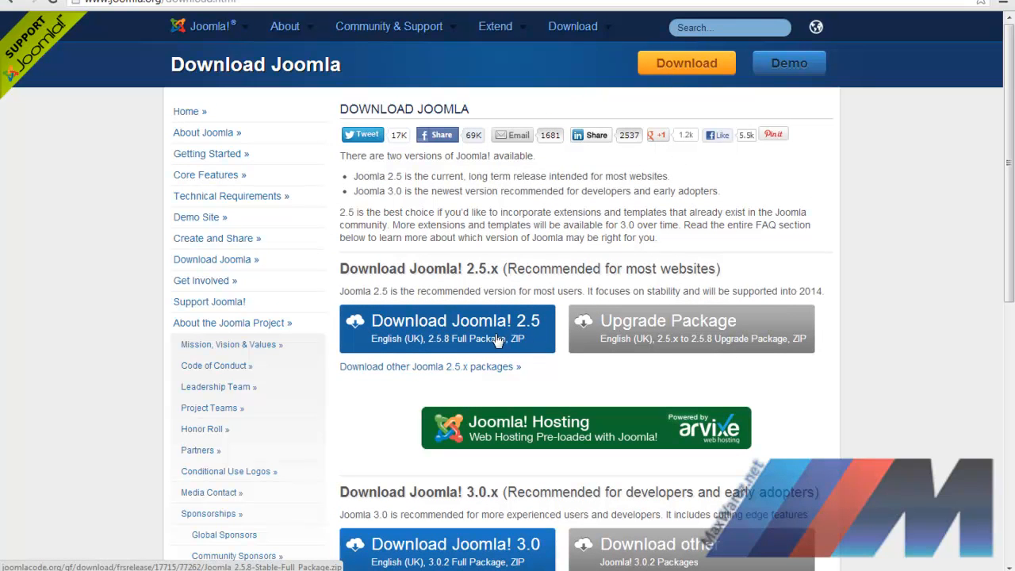
pyautogui.scroll(-3, 507, 349)
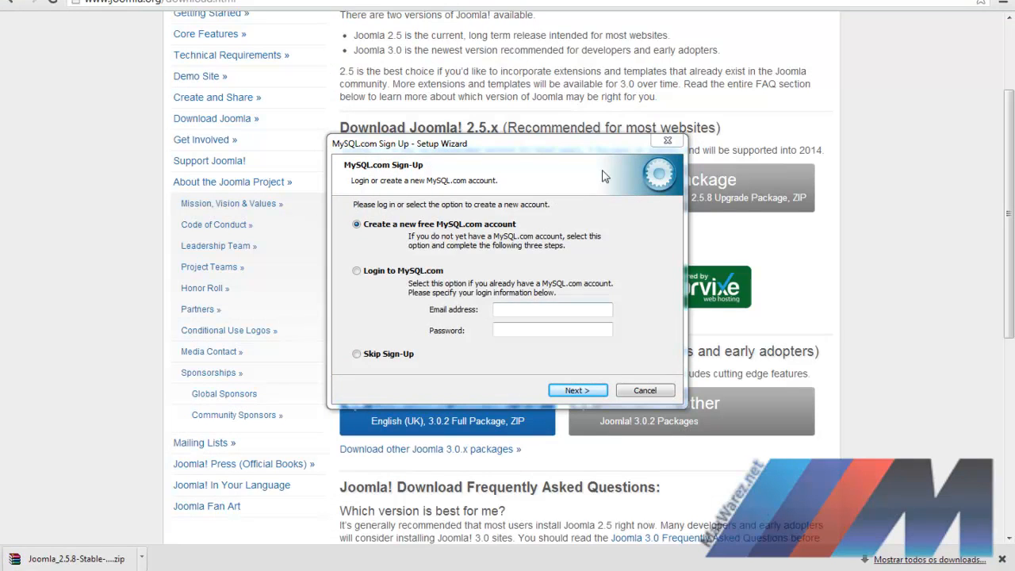
# Step: Choose Skip Sign-Up in the MySQL wizard and finish, keeping the configure-server option checked
pyautogui.moveTo(579, 147); pyautogui.dragTo(759, 546)
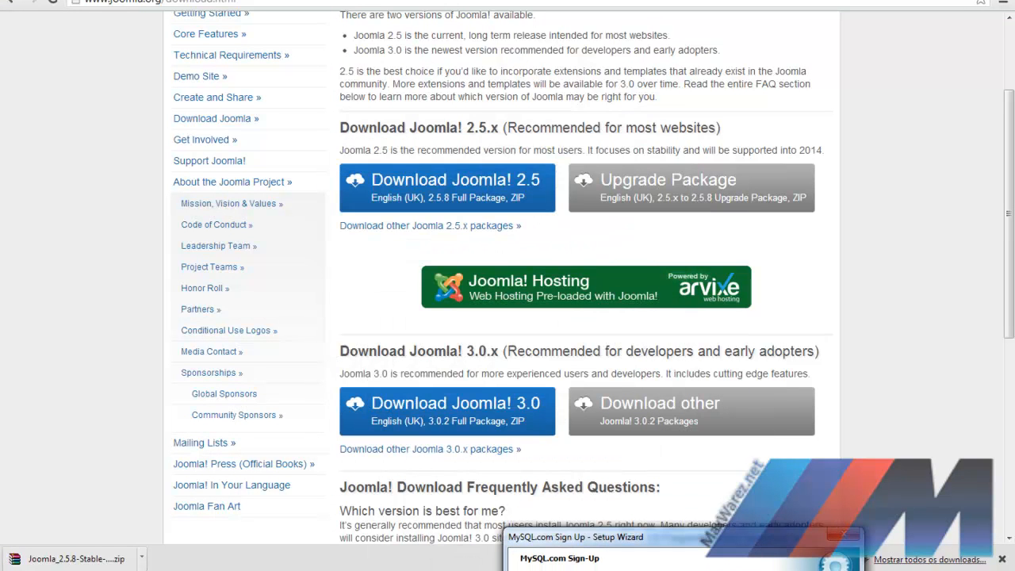
pyautogui.moveTo(648, 546); pyautogui.dragTo(438, 117)
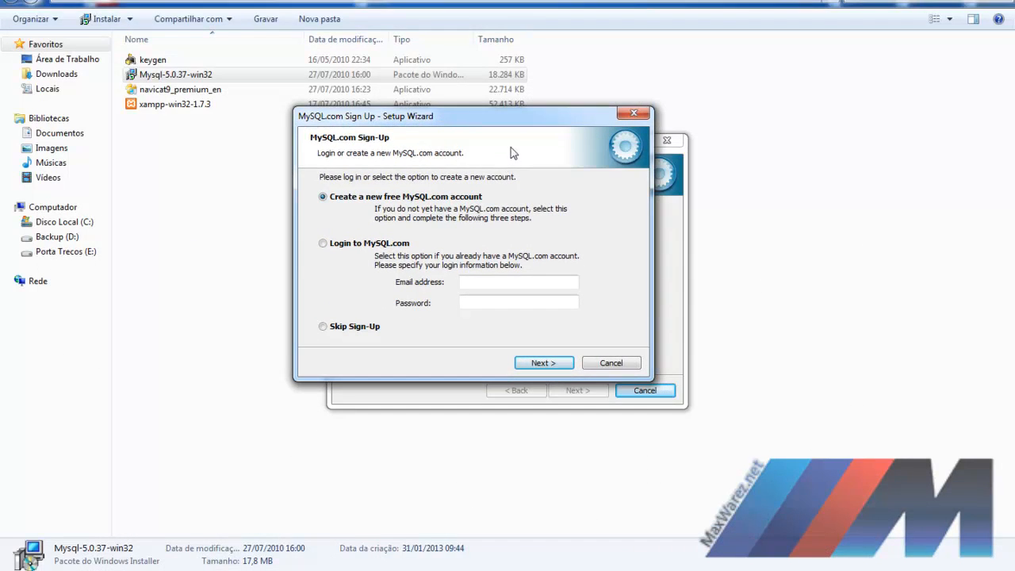
pyautogui.moveTo(537, 124); pyautogui.dragTo(552, 159)
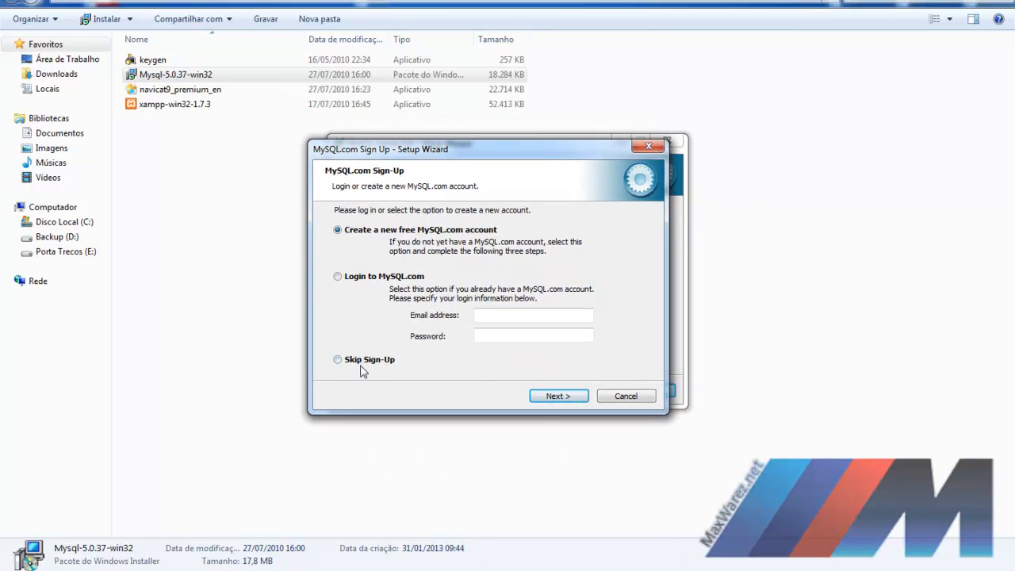
pyautogui.click(351, 362)
pyautogui.click(558, 396)
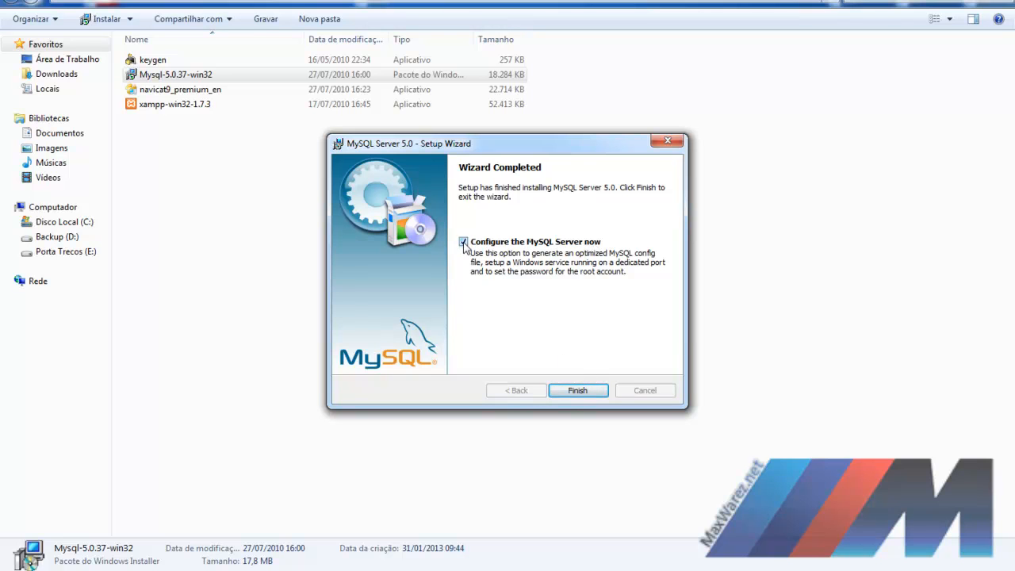
pyautogui.click(577, 390)
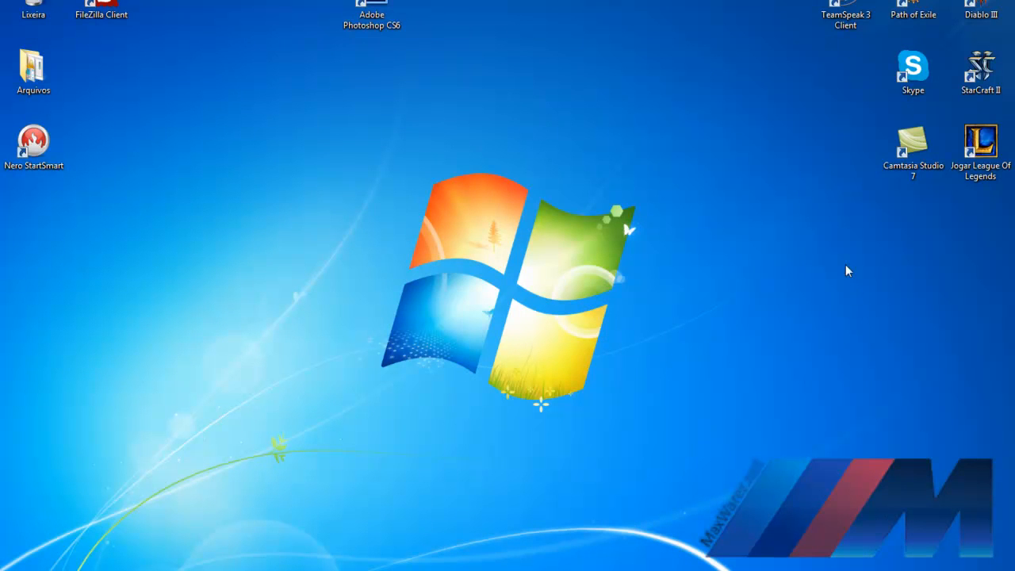
# Step: Launch MySQL Server Instance Config Wizard from Start > All Programs > MySQL > MySQL Server 5.0
pyautogui.click(8, 569)
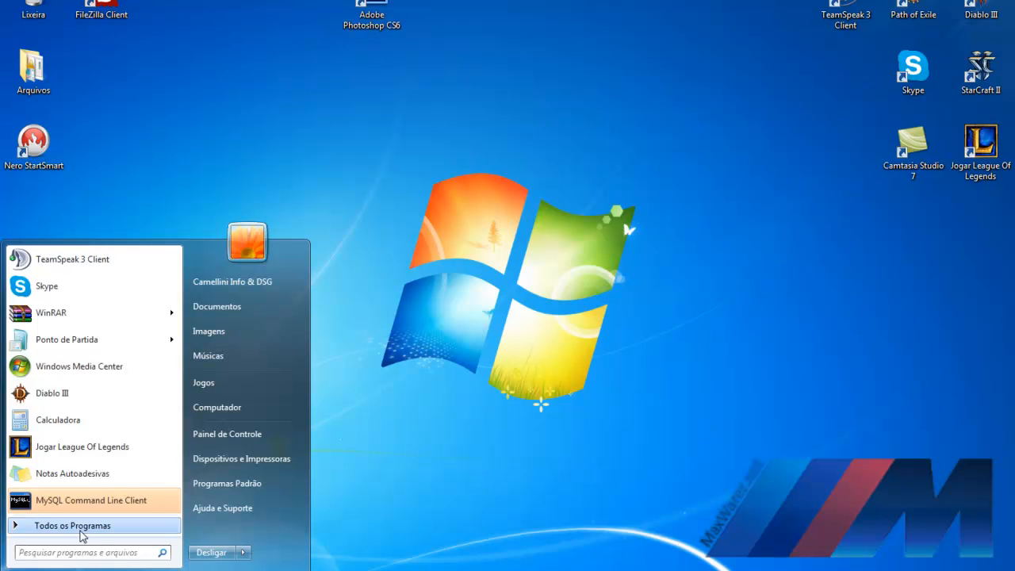
pyautogui.click(80, 529)
pyautogui.scroll(-4, 99, 476)
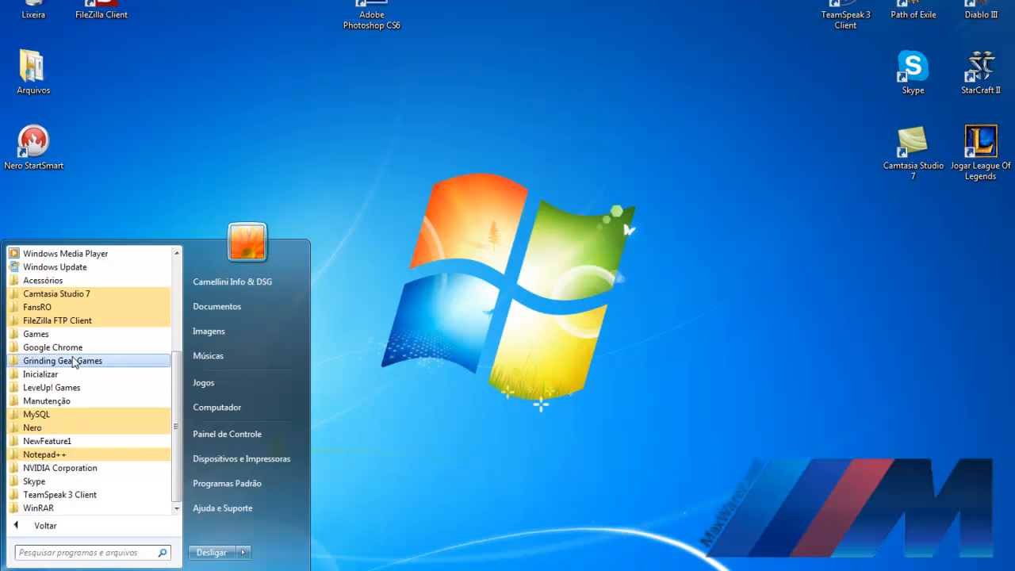
pyautogui.click(70, 416)
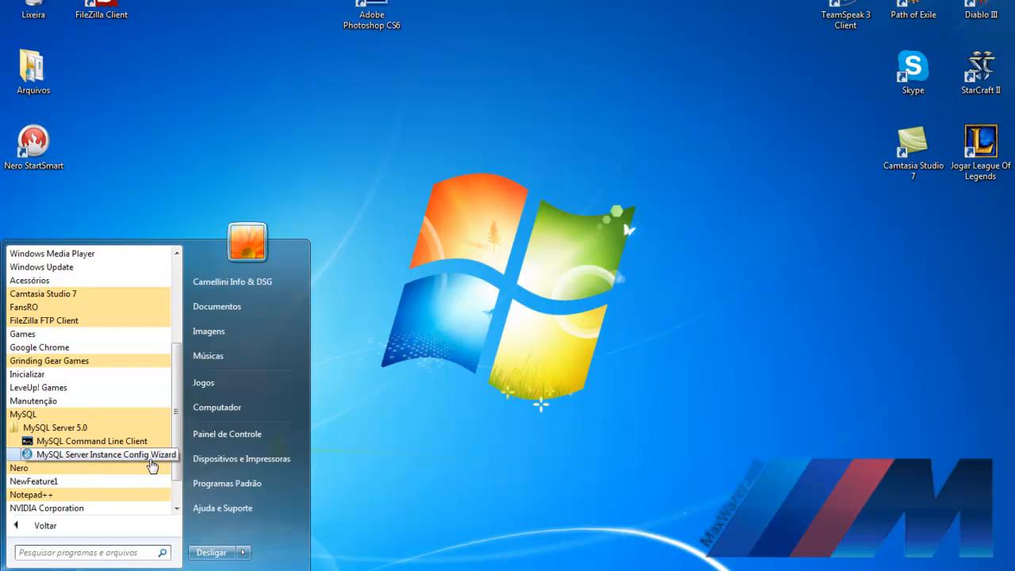
pyautogui.click(148, 458)
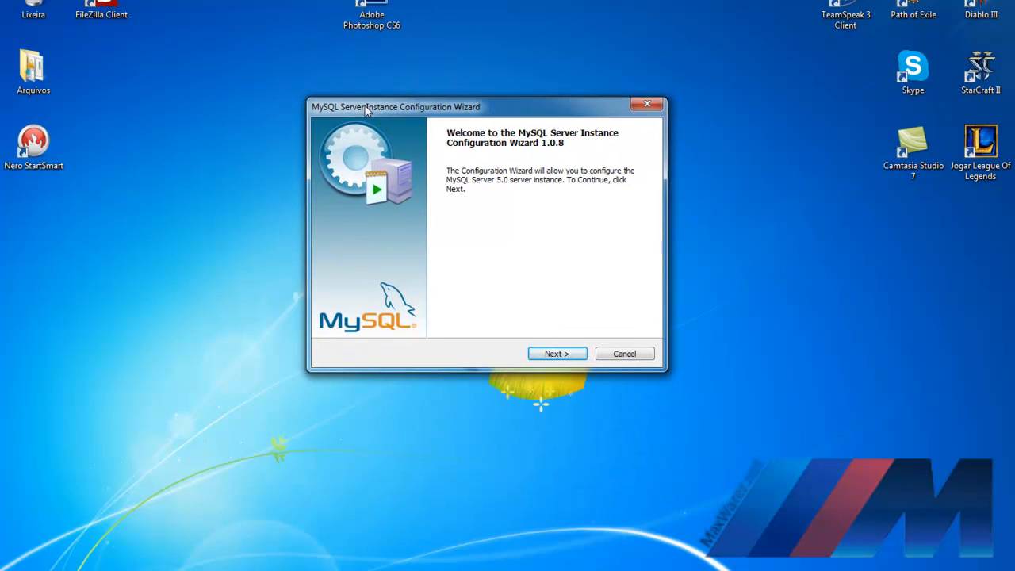
# Step: Choose Detailed Configuration, Server Machine type and Multifunctional Database usage
pyautogui.click(559, 353)
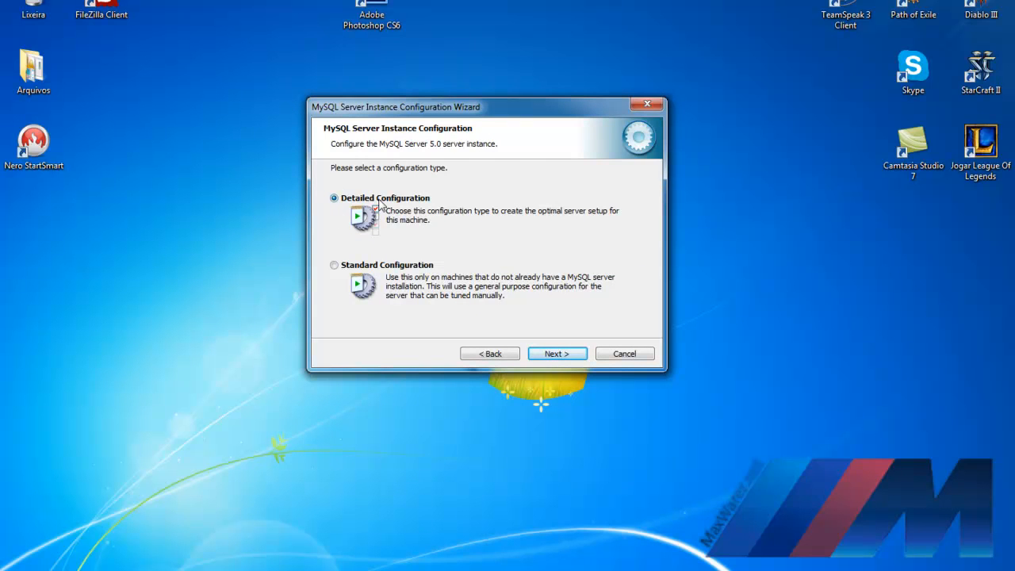
pyautogui.click(557, 354)
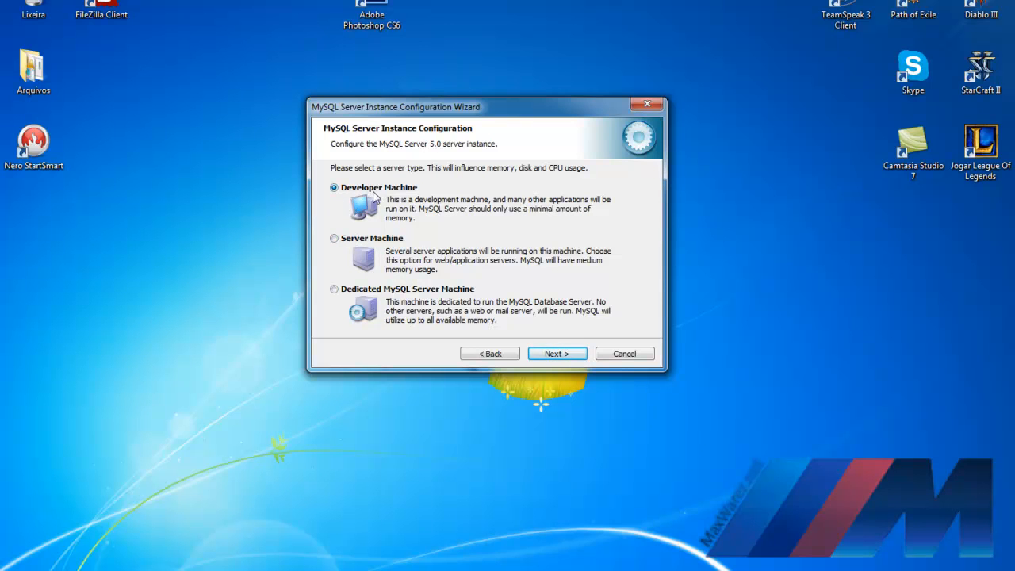
pyautogui.click(358, 246)
pyautogui.click(553, 354)
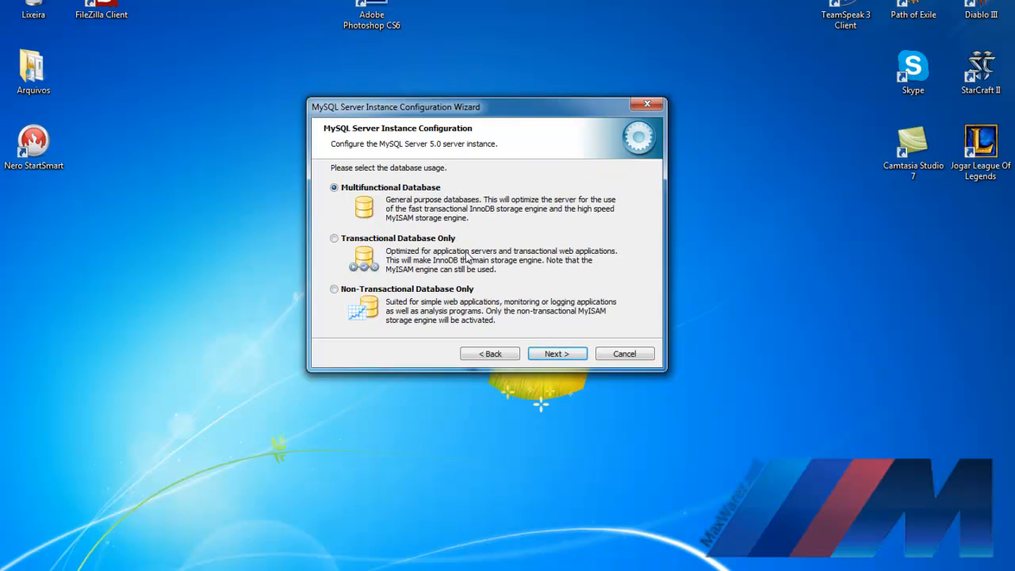
pyautogui.click(554, 353)
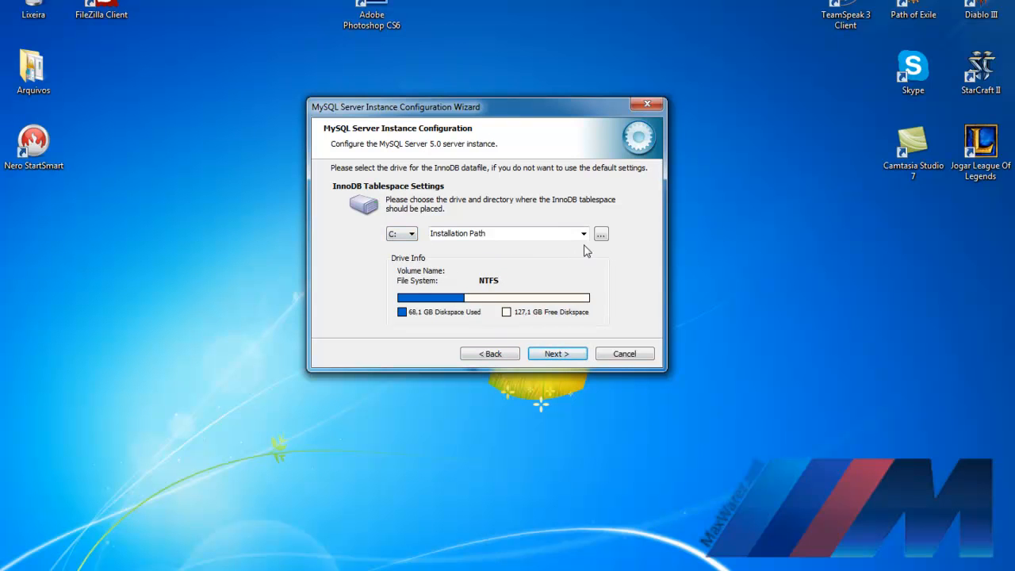
# Step: Keep default tablespace, connections, port 3306, Latin1 charset and Windows service settings
pyautogui.click(555, 353)
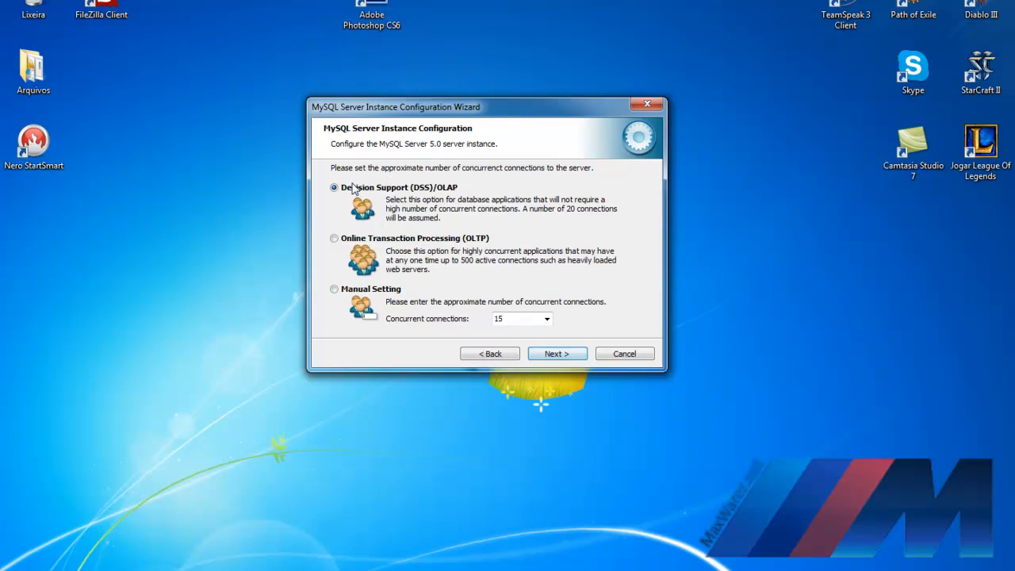
pyautogui.click(557, 354)
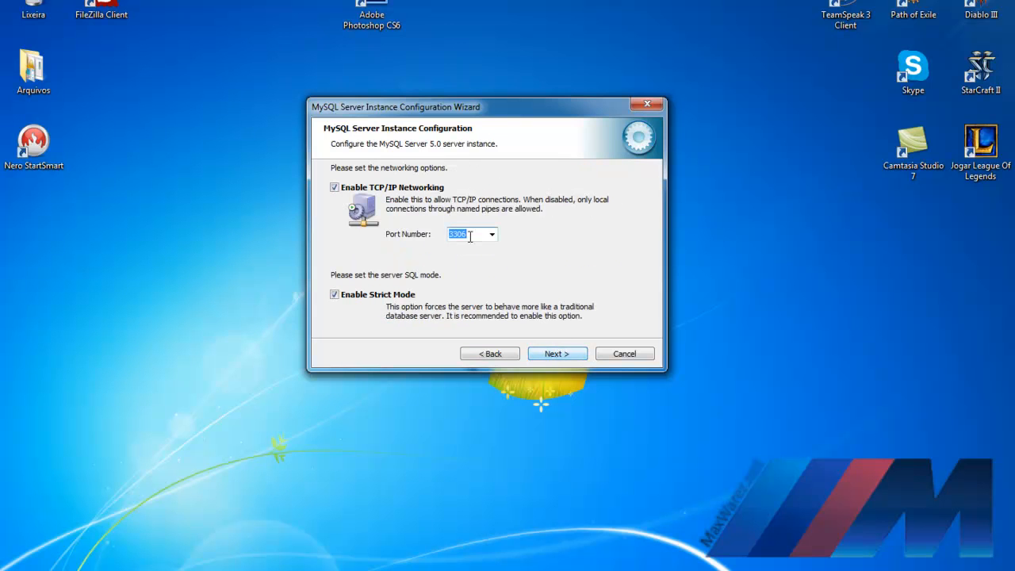
pyautogui.click(568, 357)
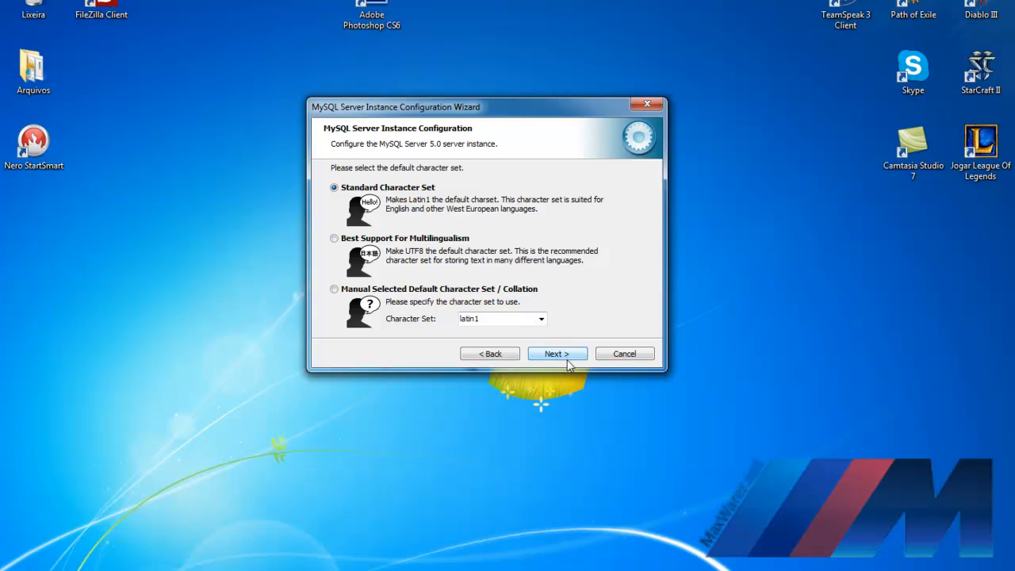
pyautogui.click(568, 359)
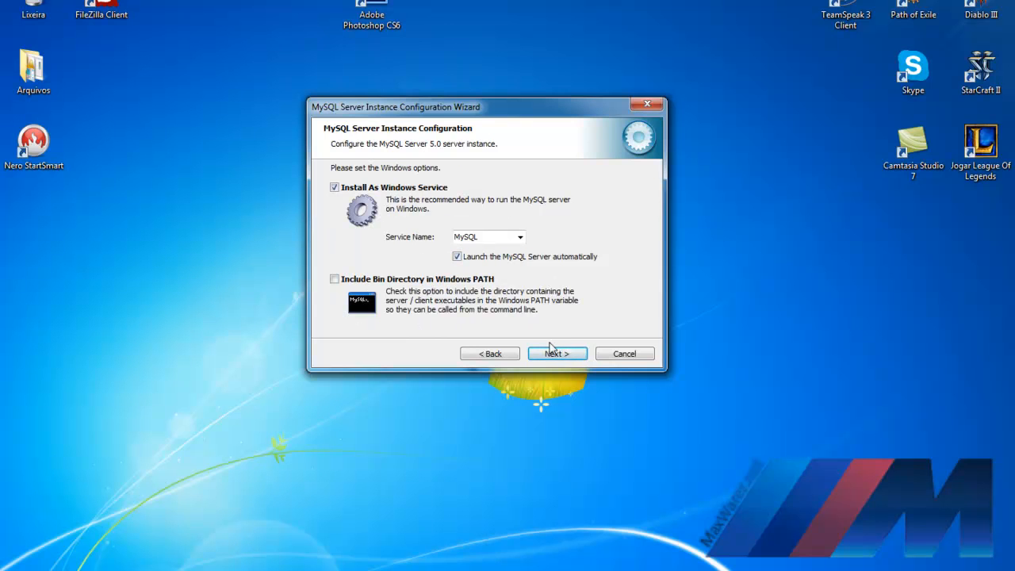
pyautogui.click(559, 355)
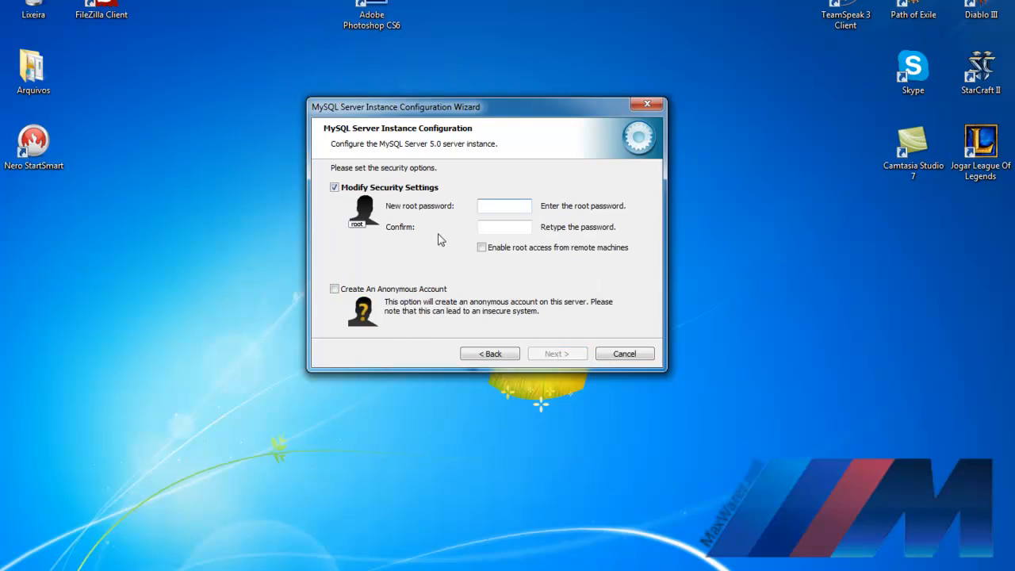
# Step: Enter a root password and its confirmation, and disable root access from remote machines
pyautogui.click(487, 208)
pyautogui.click(517, 227)
pyautogui.write('******')
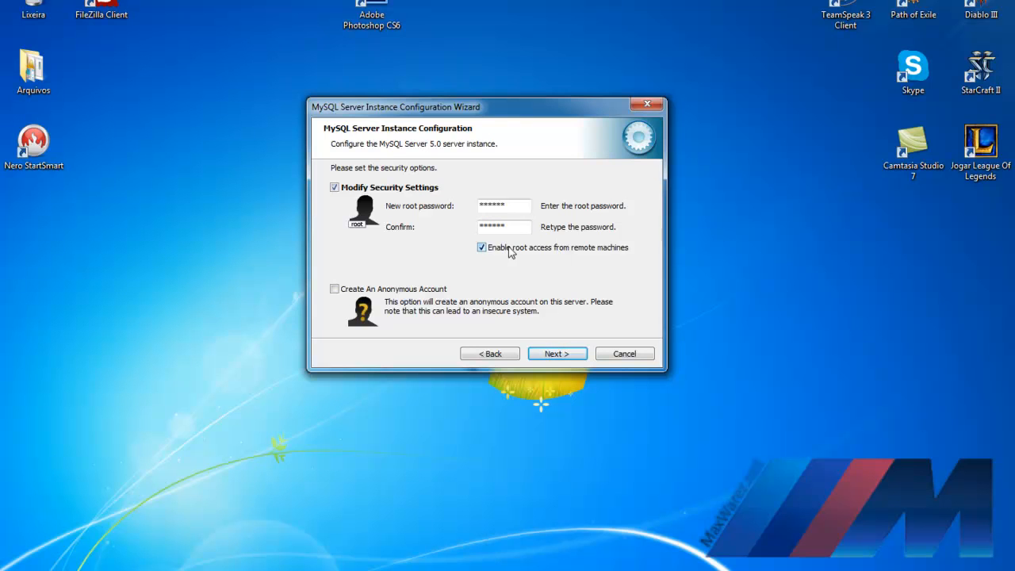
pyautogui.click(508, 249)
# Step: Clear both password fields and turn off Modify Security Settings before continuing
pyautogui.moveTo(517, 228); pyautogui.dragTo(376, 235)
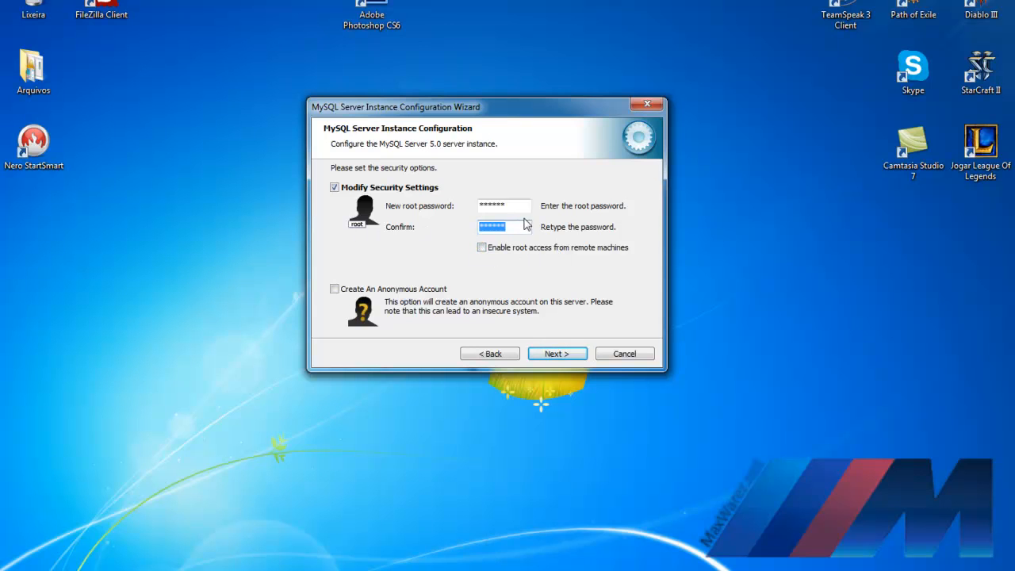
pyautogui.press('BackSpace')
pyautogui.moveTo(517, 206); pyautogui.dragTo(248, 206)
pyautogui.press('BackSpace')
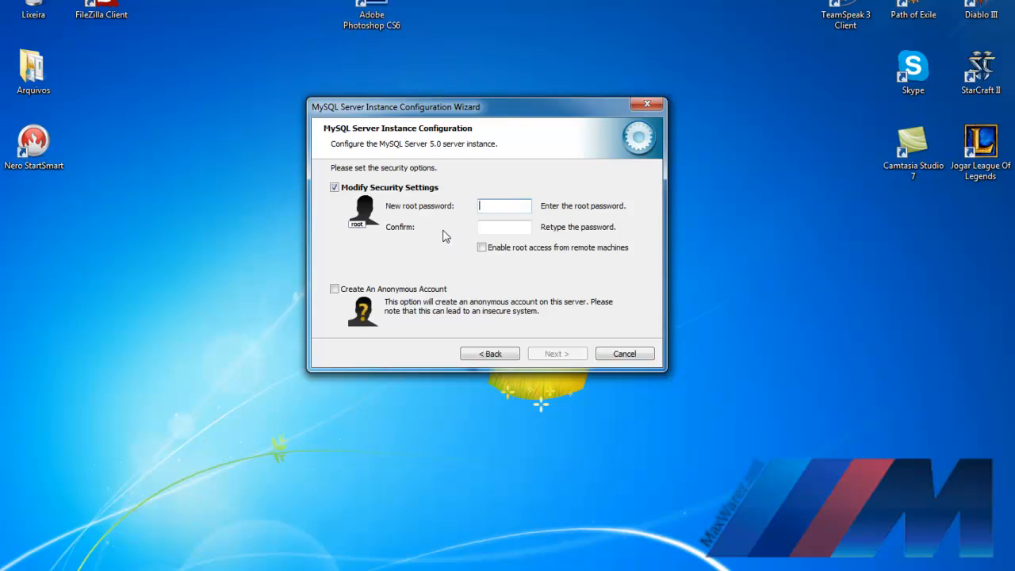
pyautogui.press('BackSpace')
pyautogui.click(335, 188)
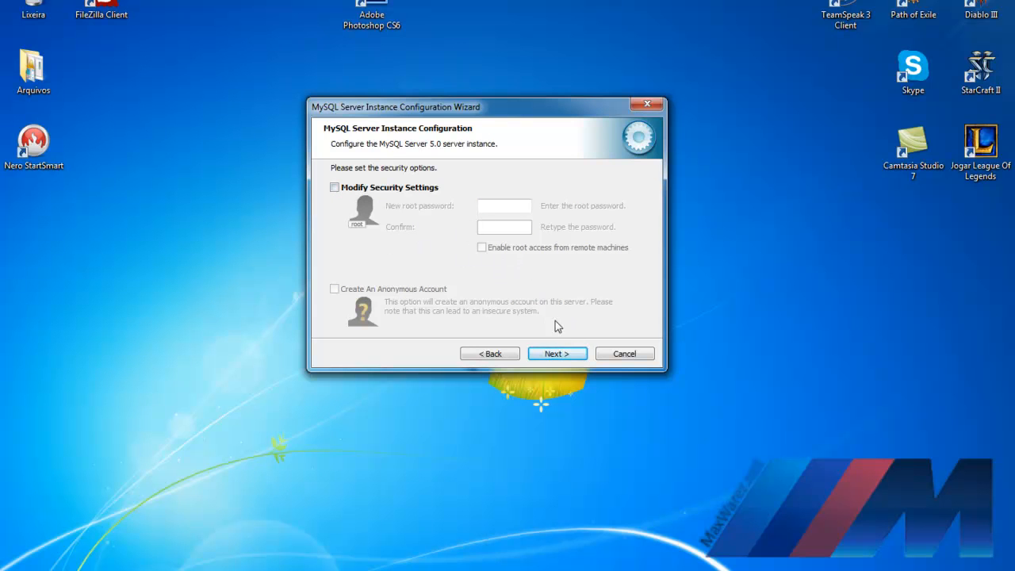
pyautogui.click(555, 354)
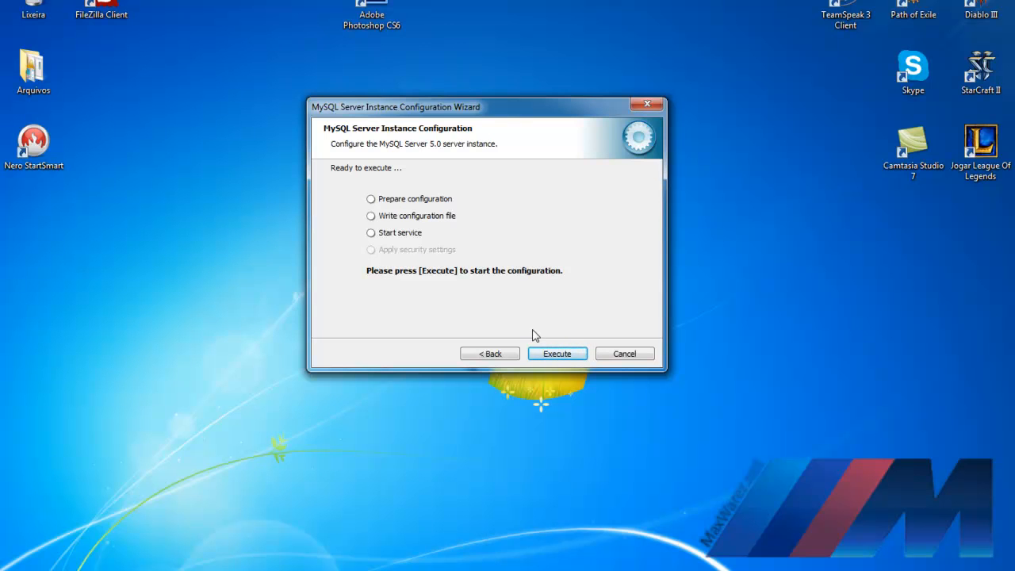
# Step: Execute the configuration to write my.ini and start the MySQL service, then close the wizard
pyautogui.click(554, 361)
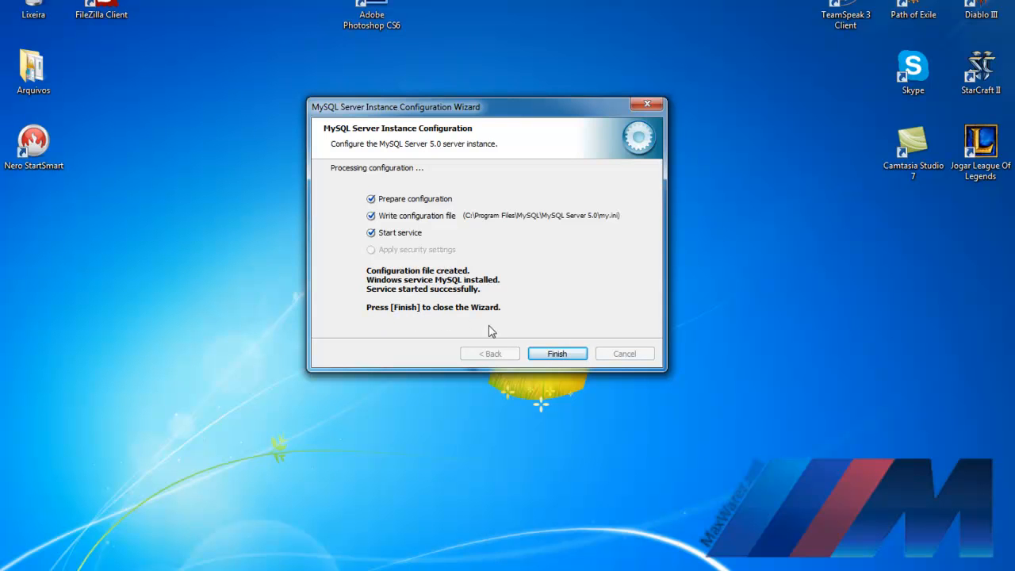
pyautogui.click(556, 355)
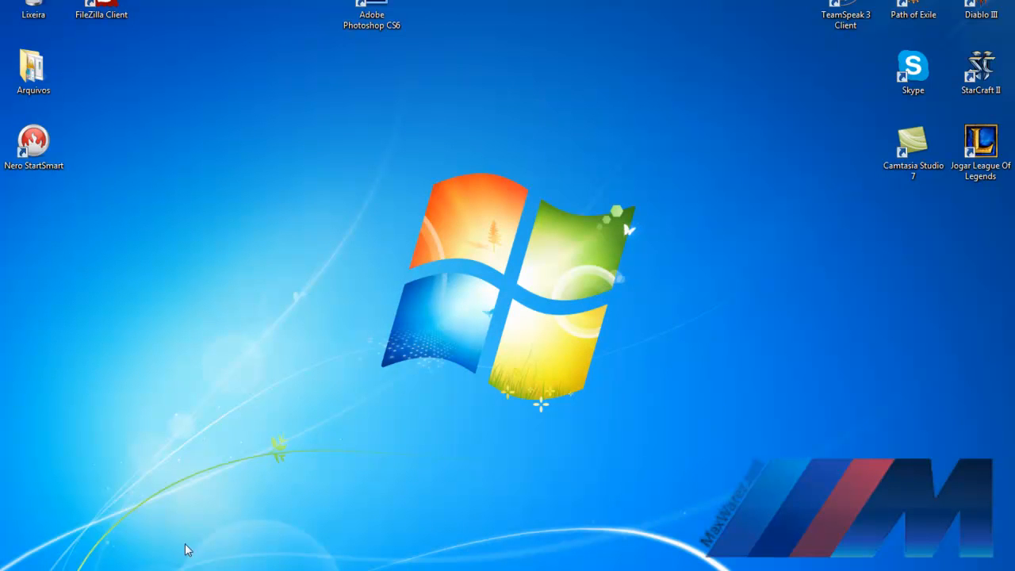
# Step: Install Navicat Premium from navicat9_premium_en with default folders and a desktop icon
pyautogui.click(151, 570)
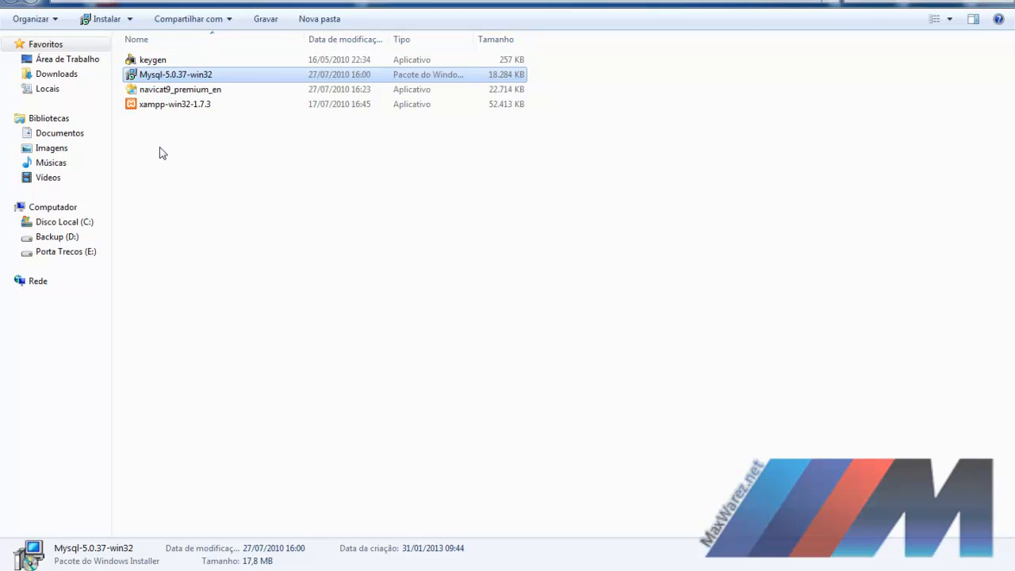
pyautogui.click(170, 93)
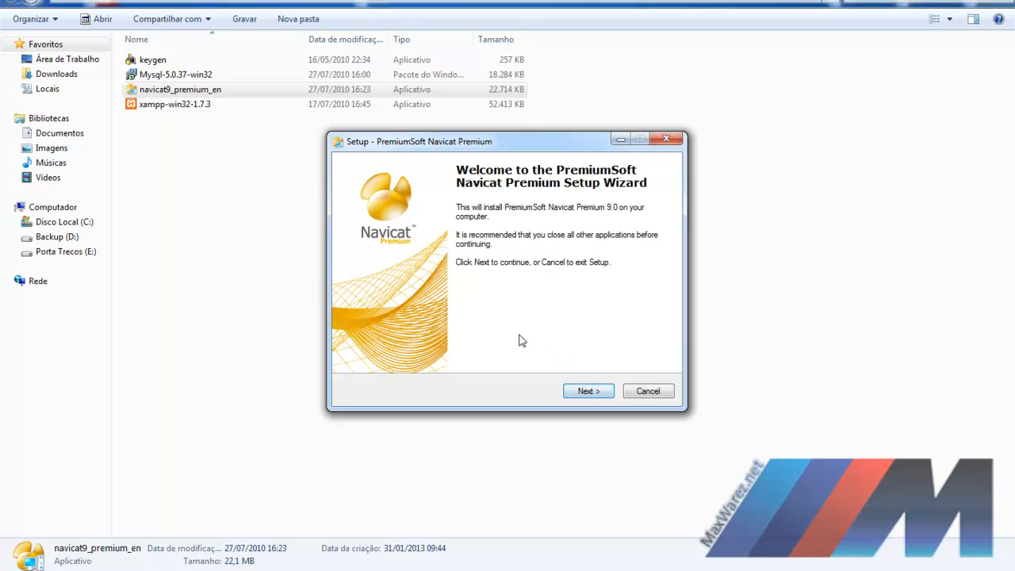
pyautogui.click(593, 391)
pyautogui.click(428, 349)
pyautogui.click(586, 392)
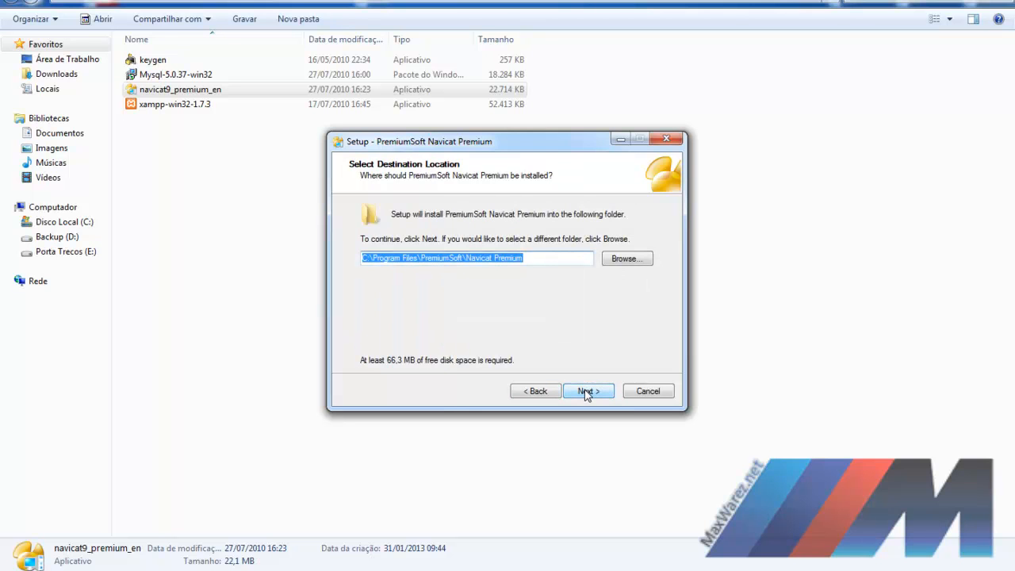
pyautogui.click(587, 392)
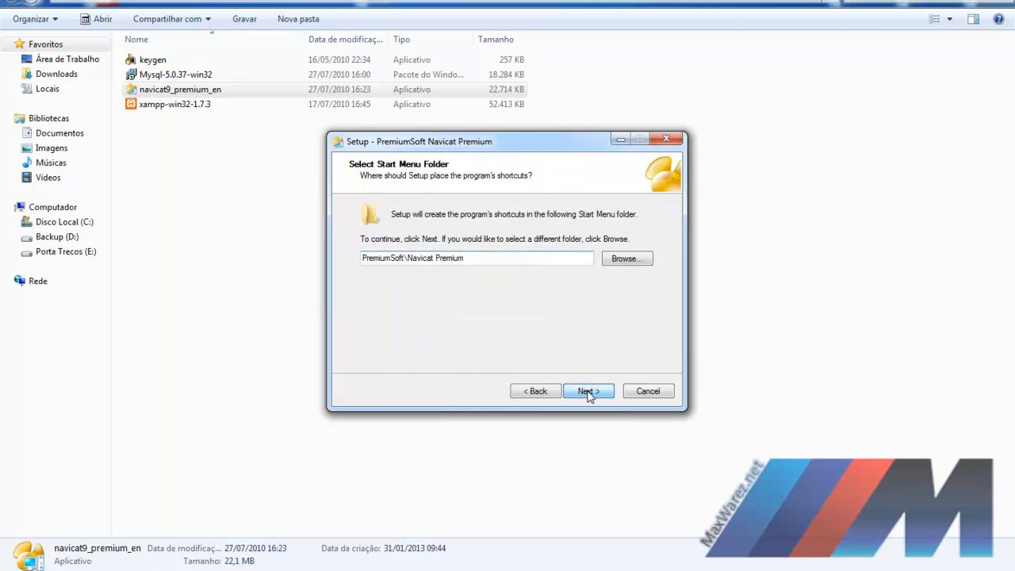
pyautogui.click(589, 393)
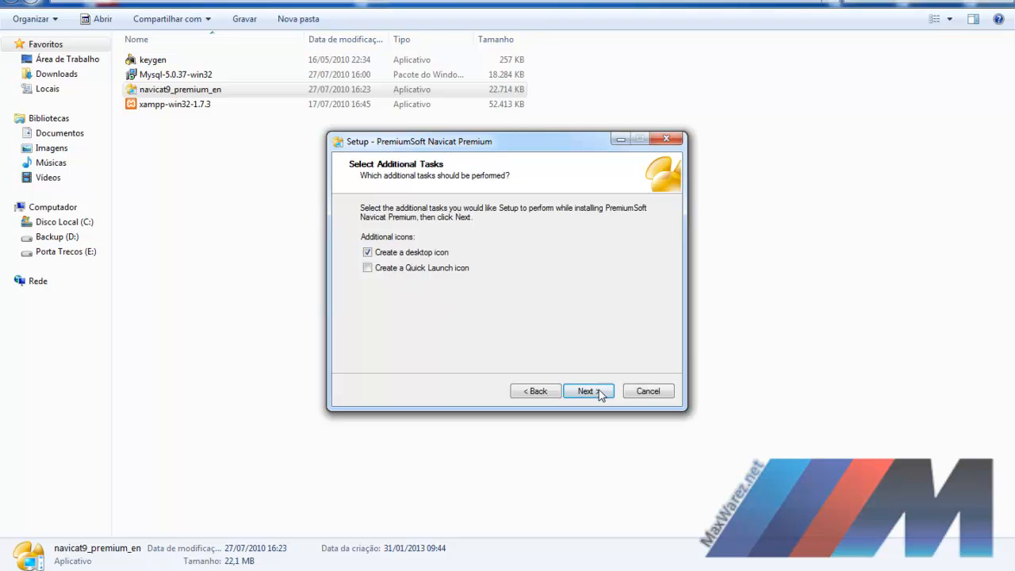
pyautogui.click(599, 392)
pyautogui.click(598, 391)
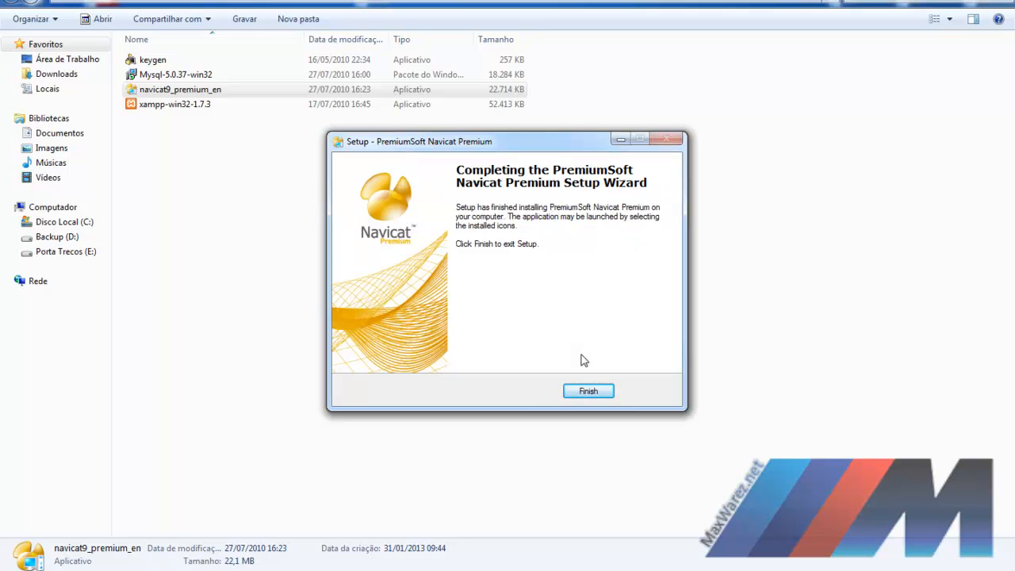
pyautogui.click(588, 391)
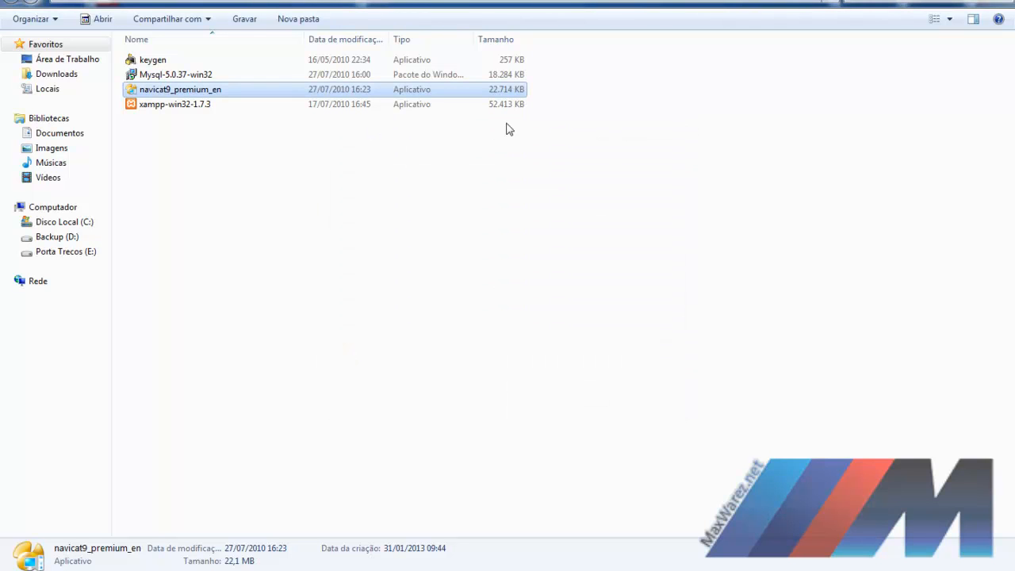
# Step: Start the keygen, launch Navicat Premium, choose Registration and fill in Name and Organization
pyautogui.doubleClick(153, 60)
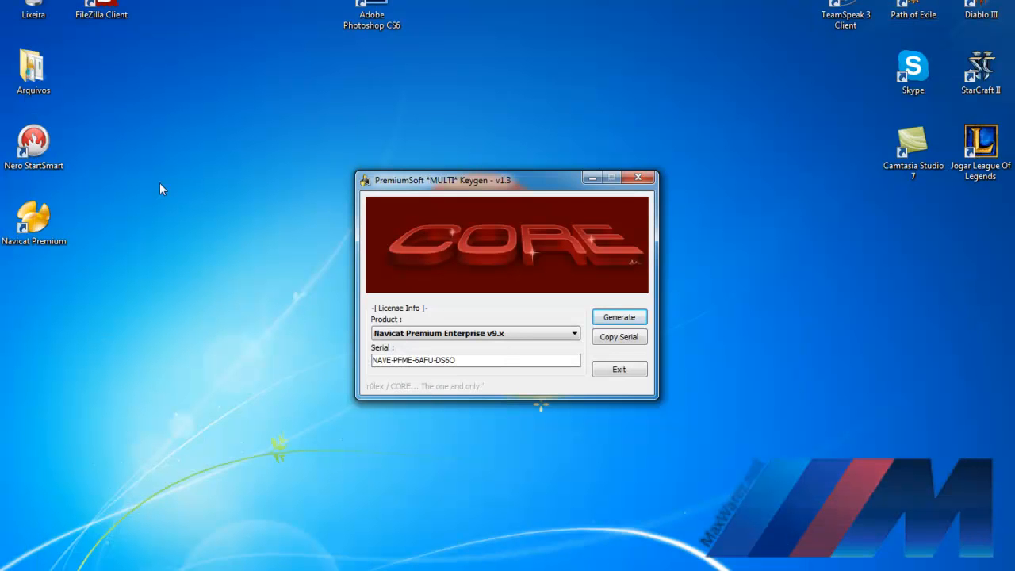
pyautogui.moveTo(33, 220); pyautogui.dragTo(103, 71)
pyautogui.doubleClick(101, 70)
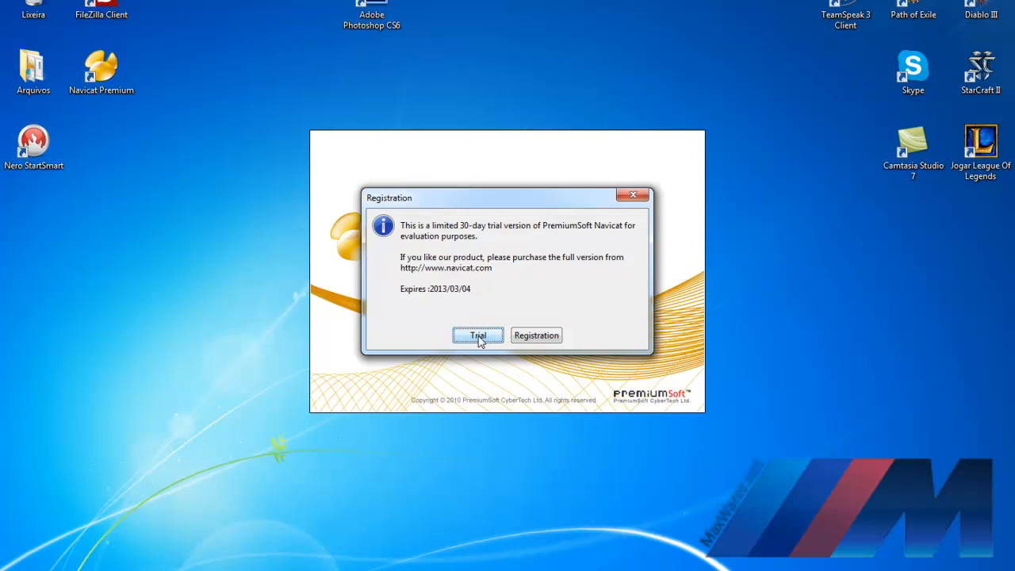
pyautogui.click(536, 335)
pyautogui.click(485, 250)
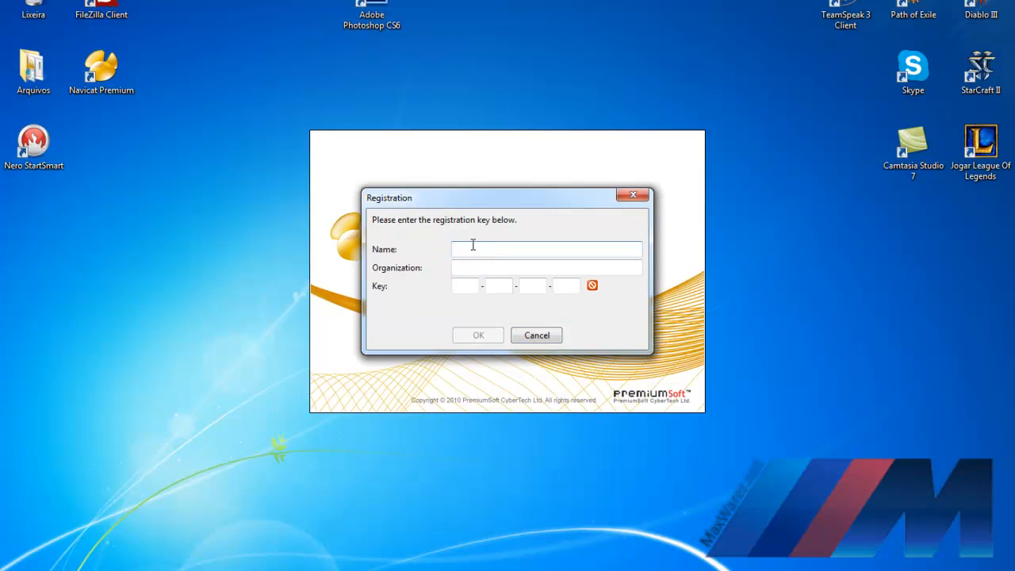
pyautogui.click(454, 268)
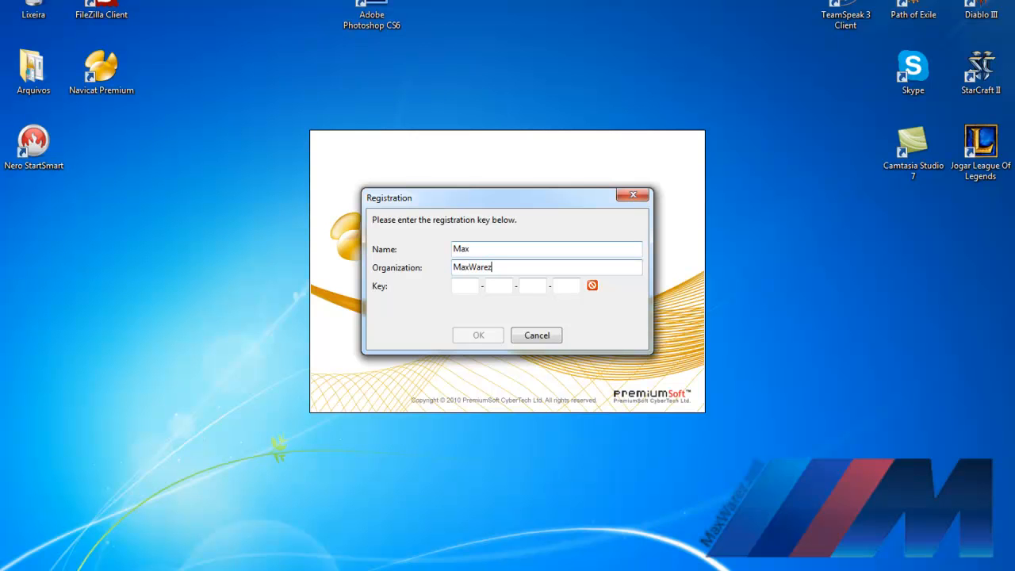
pyautogui.press('Tab')
# Step: Generate a serial in the keygen, copy it, paste it into the Key boxes and confirm registration
pyautogui.hotkey('alt', 'Tab')
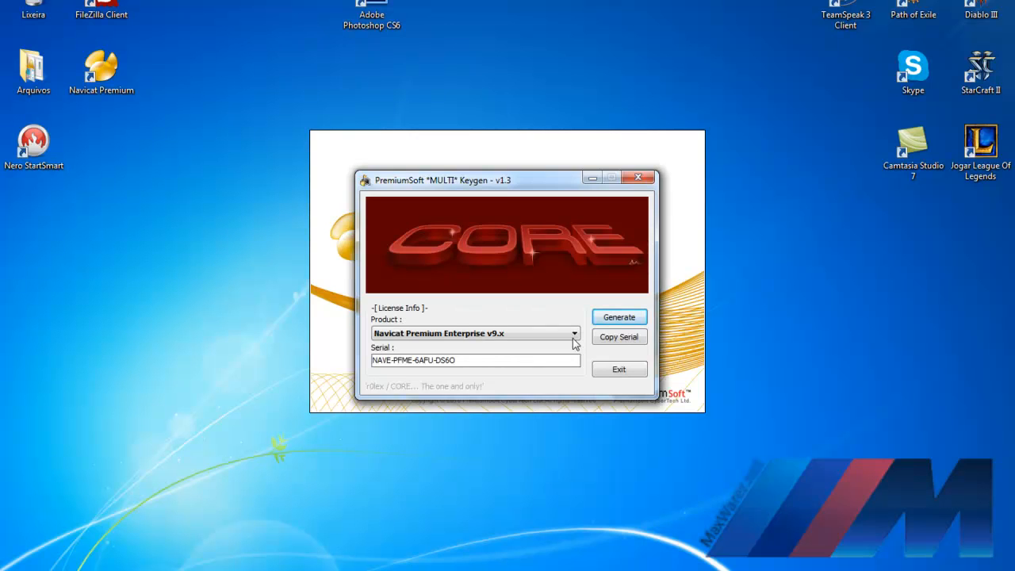
pyautogui.click(622, 318)
pyautogui.click(625, 320)
pyautogui.moveTo(480, 362); pyautogui.dragTo(359, 359)
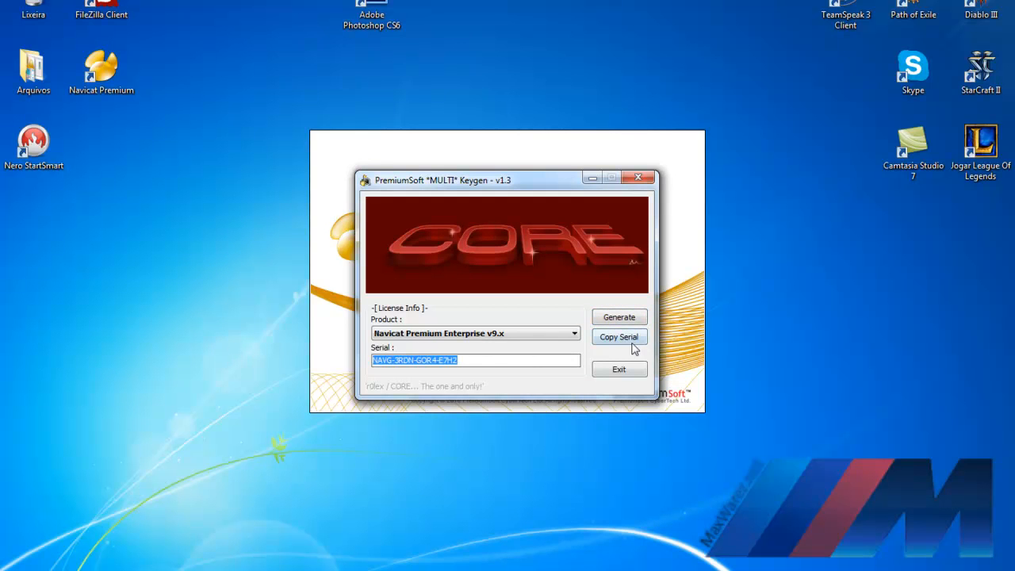
pyautogui.click(631, 341)
pyautogui.click(619, 369)
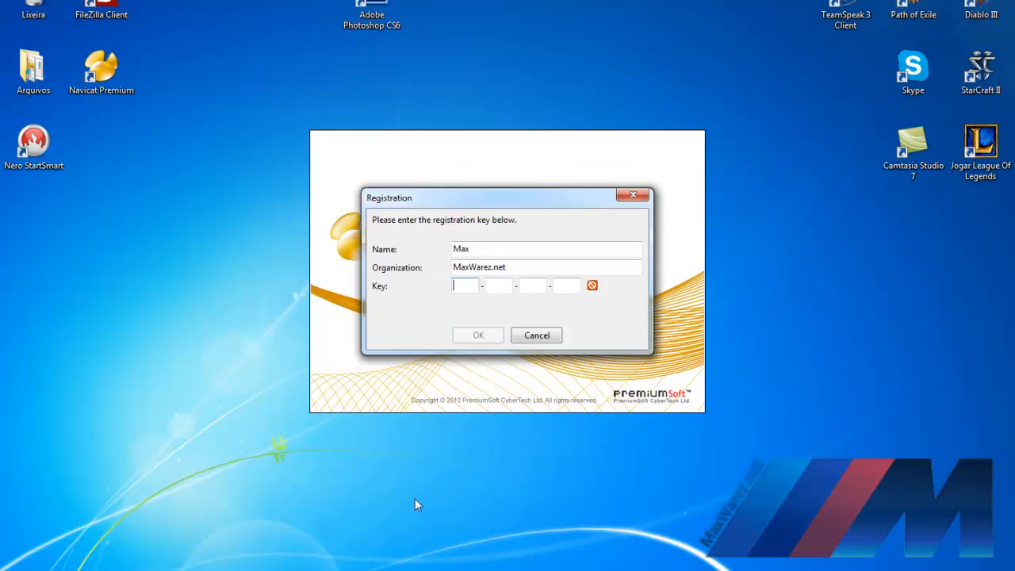
pyautogui.rightClick(467, 287)
pyautogui.click(505, 351)
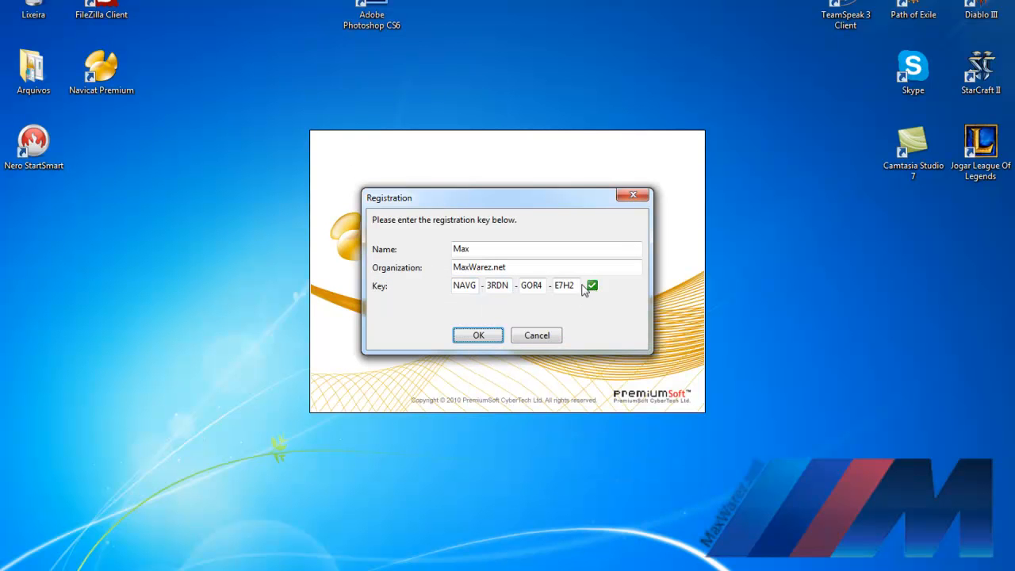
pyautogui.click(477, 335)
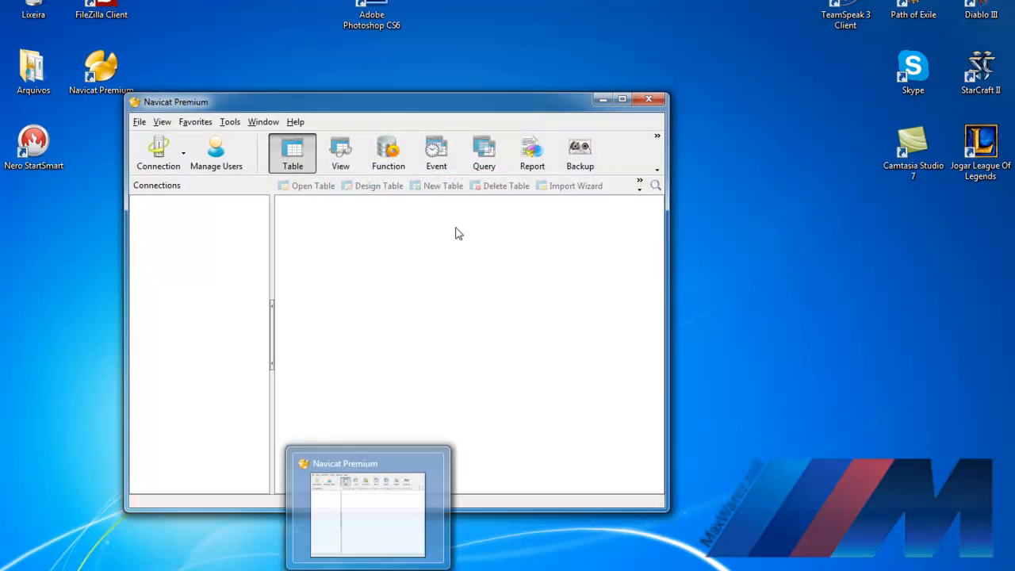
# Step: Close the keygen and bring the Navicat Premium window back into view
pyautogui.click(602, 99)
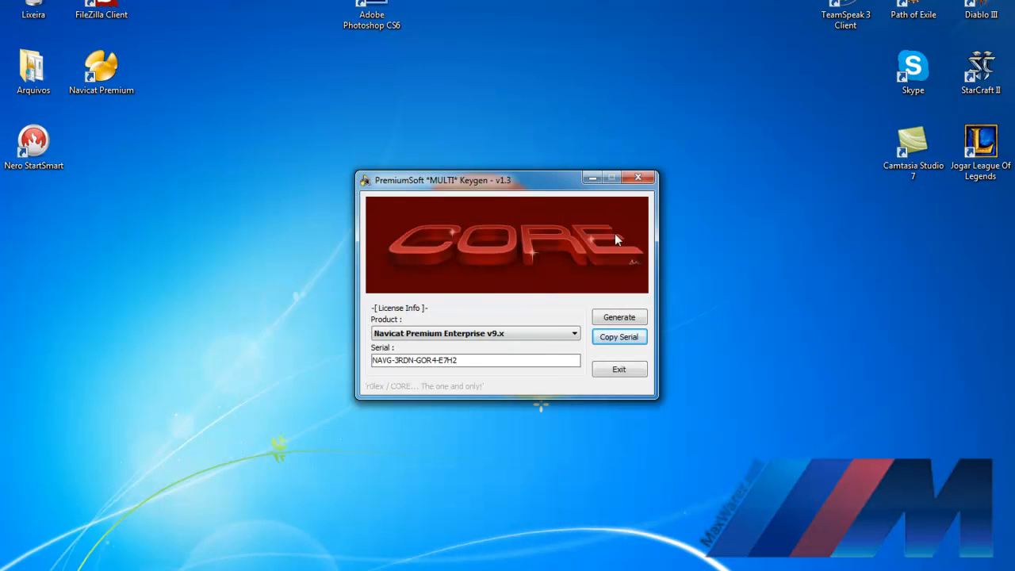
pyautogui.click(641, 179)
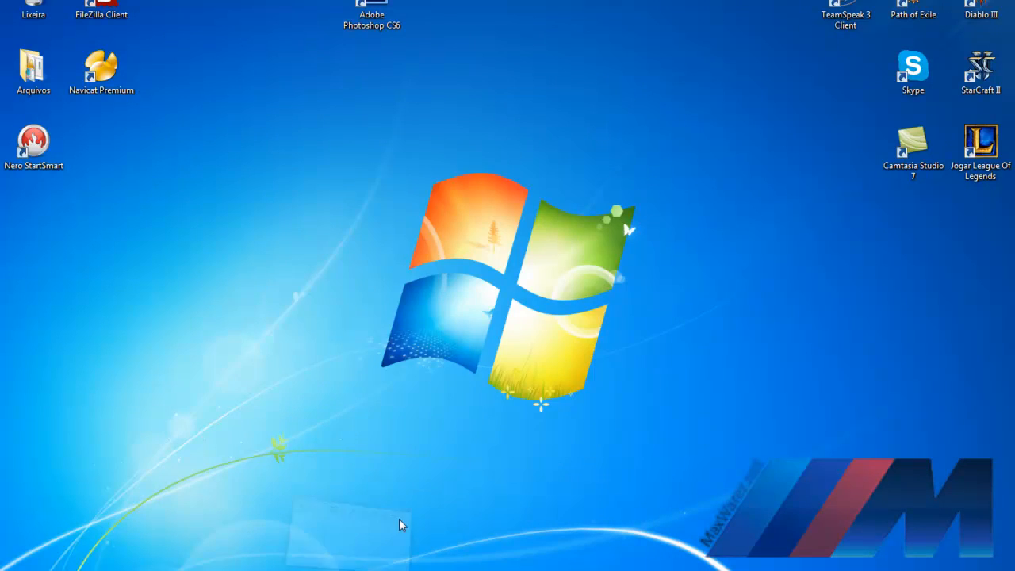
pyautogui.click(508, 569)
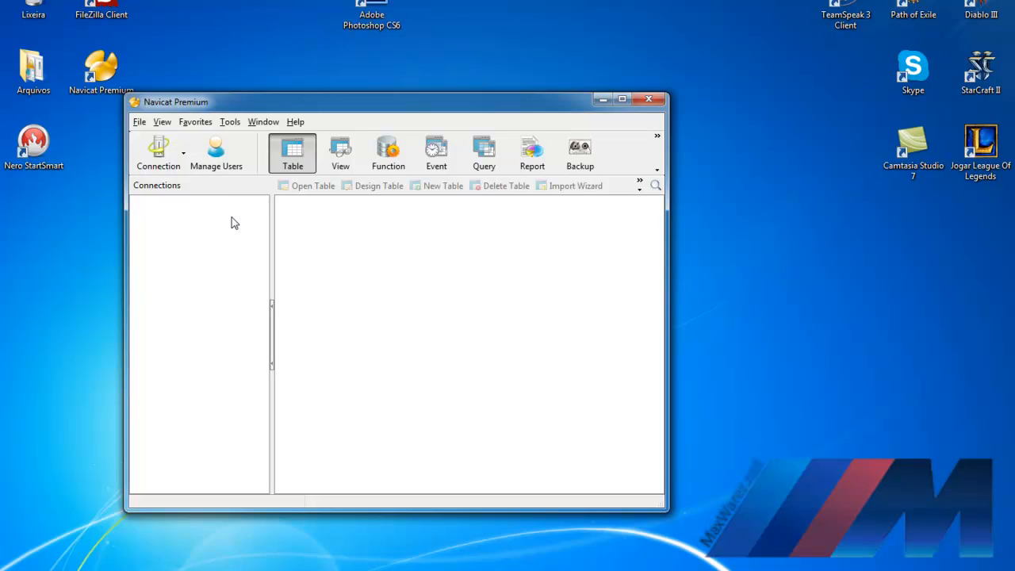
pyautogui.moveTo(463, 103); pyautogui.dragTo(533, 84)
# Step: Create a new MySQL connection named Joomla with host localhost and user root
pyautogui.click(229, 128)
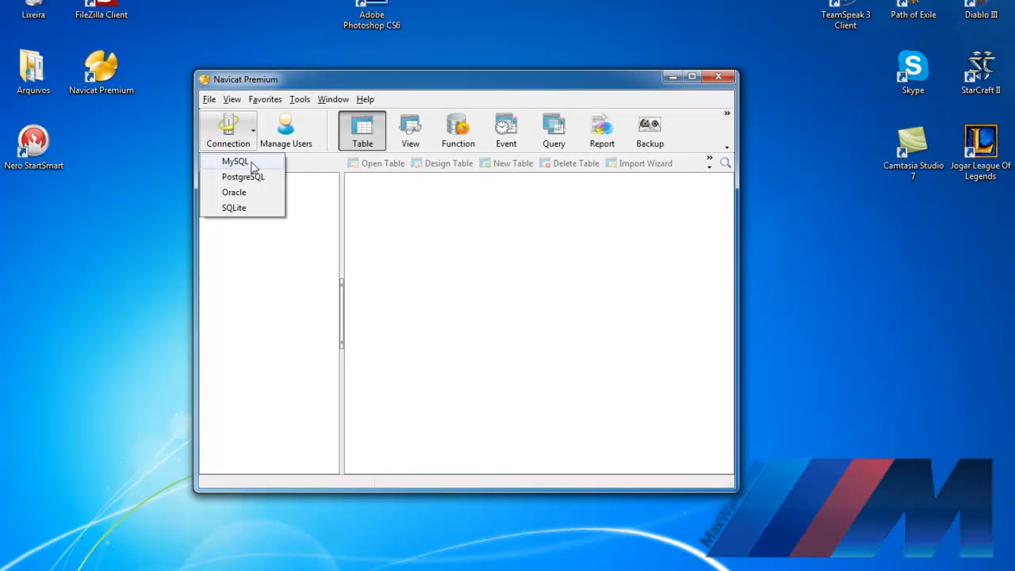
pyautogui.click(235, 161)
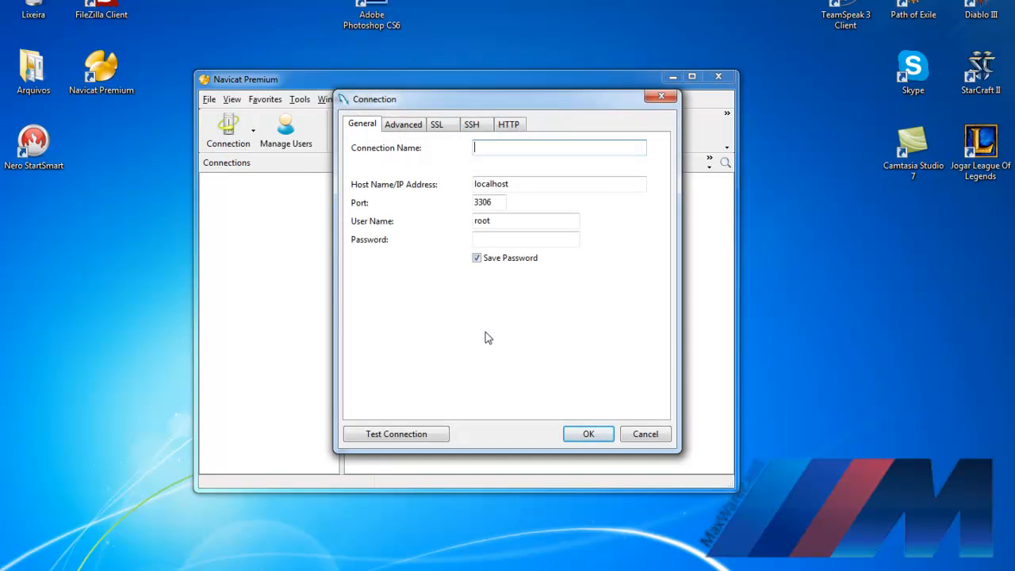
pyautogui.write('Joomla')
pyautogui.doubleClick(521, 186)
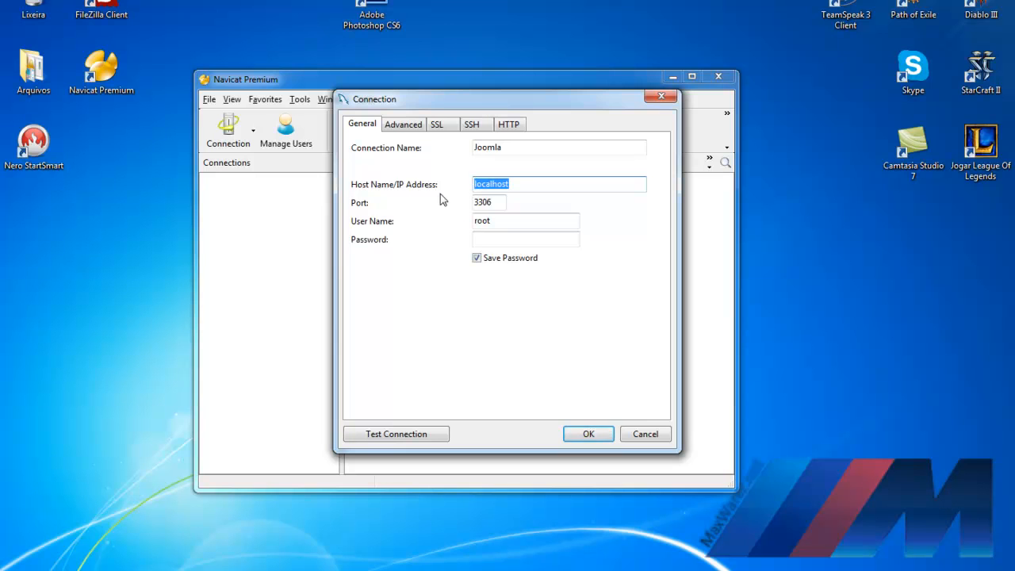
pyautogui.write('127.0.0.1')
pyautogui.press('BackSpace')
pyautogui.press('BackSpace')
pyautogui.press('BackSpace')
pyautogui.press('BackSpace')
pyautogui.press('BackSpace')
pyautogui.press('BackSpace')
pyautogui.press('BackSpace')
pyautogui.press('BackSpace')
pyautogui.press('BackSpace')
pyautogui.write('localhost')
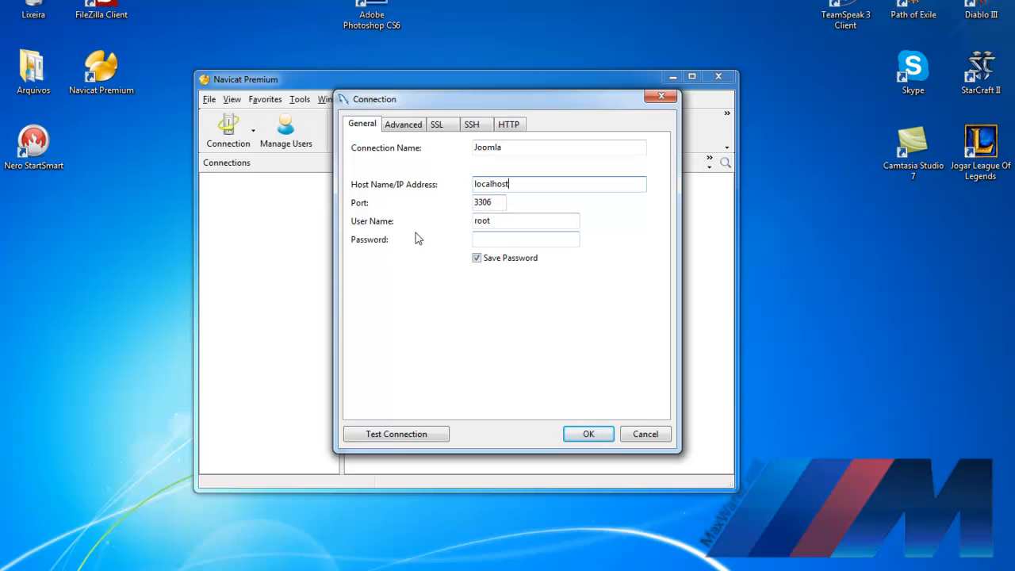
pyautogui.doubleClick(514, 221)
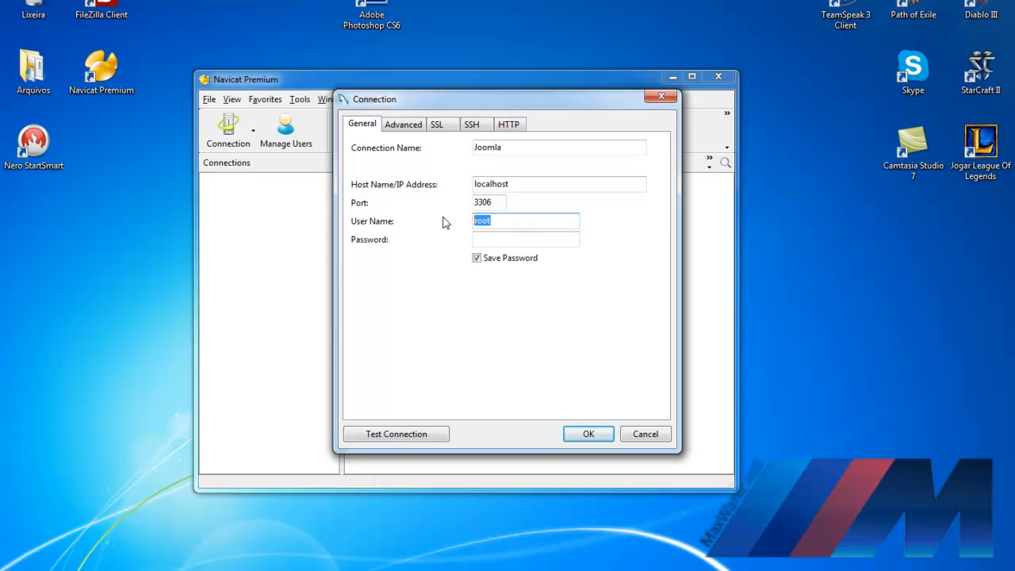
pyautogui.click(512, 242)
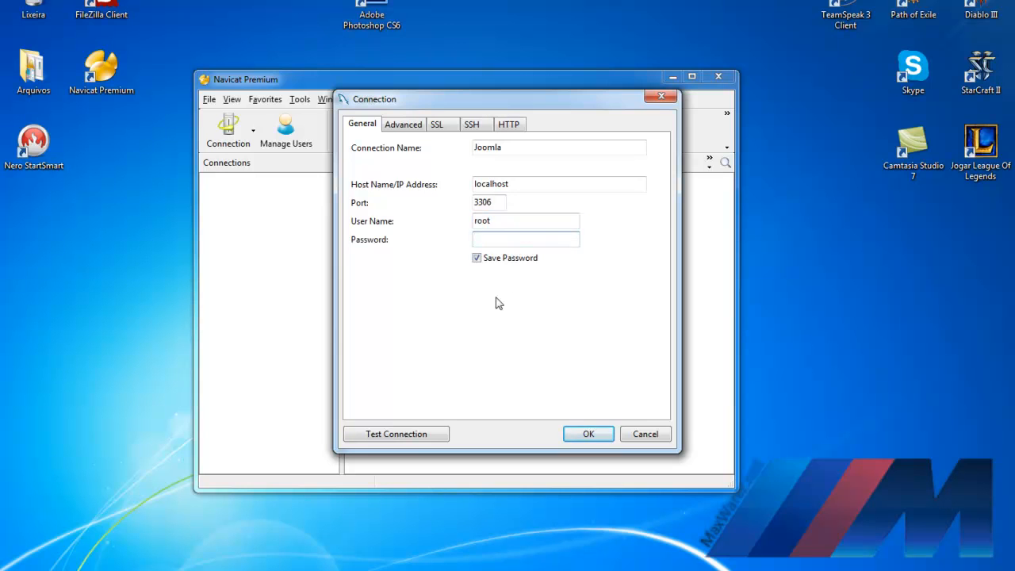
# Step: Test the Joomla connection and save it once it reports success
pyautogui.click(411, 433)
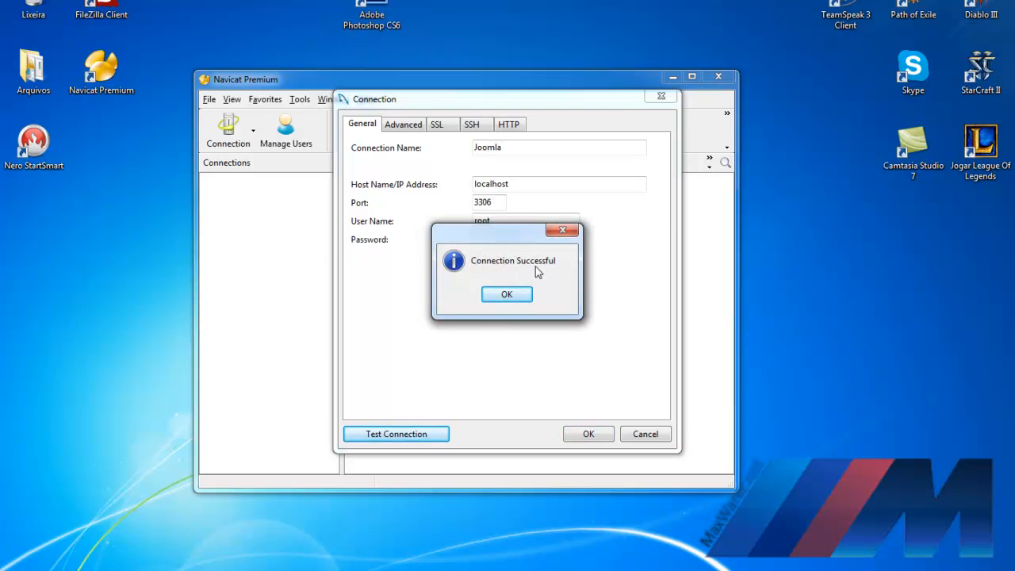
pyautogui.click(508, 295)
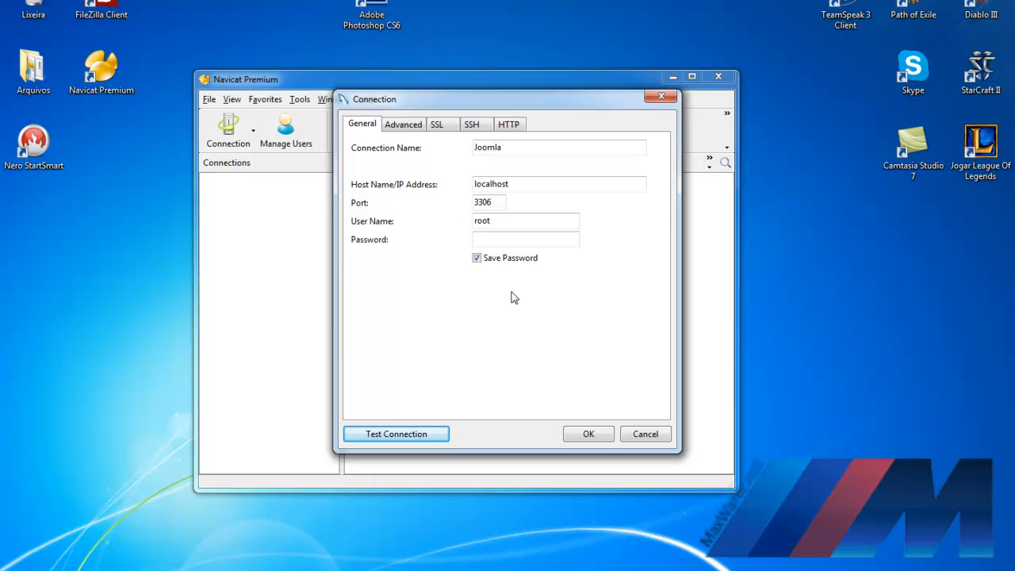
pyautogui.click(587, 432)
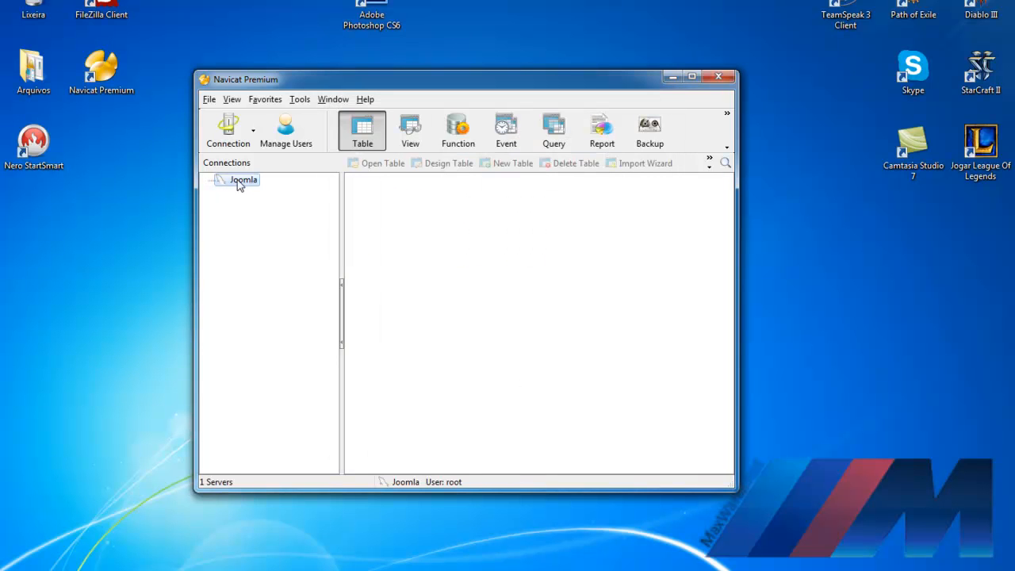
# Step: Add a database named joomla under the Joomla connection and expand it to view its tables
pyautogui.doubleClick(242, 181)
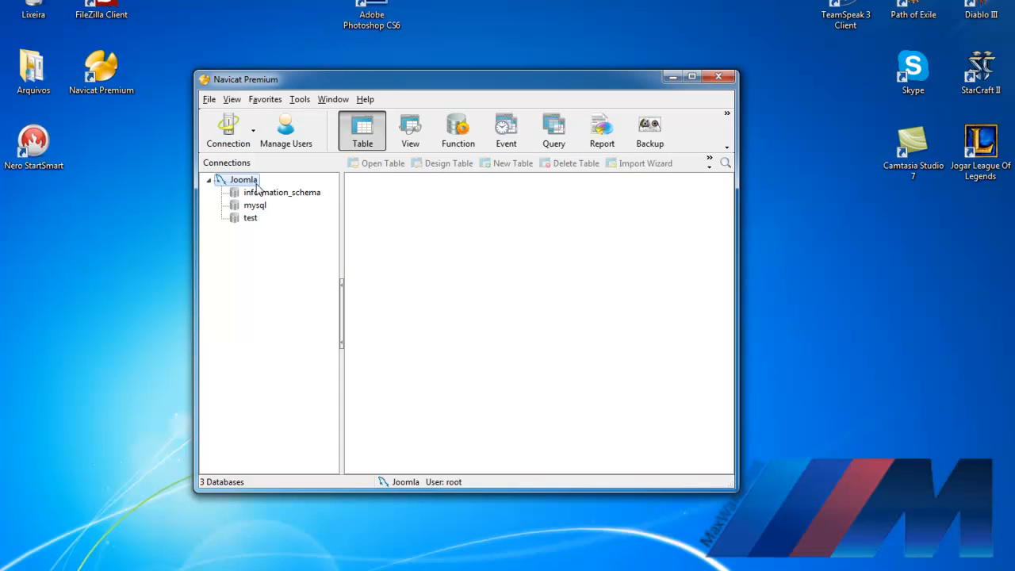
pyautogui.rightClick(240, 184)
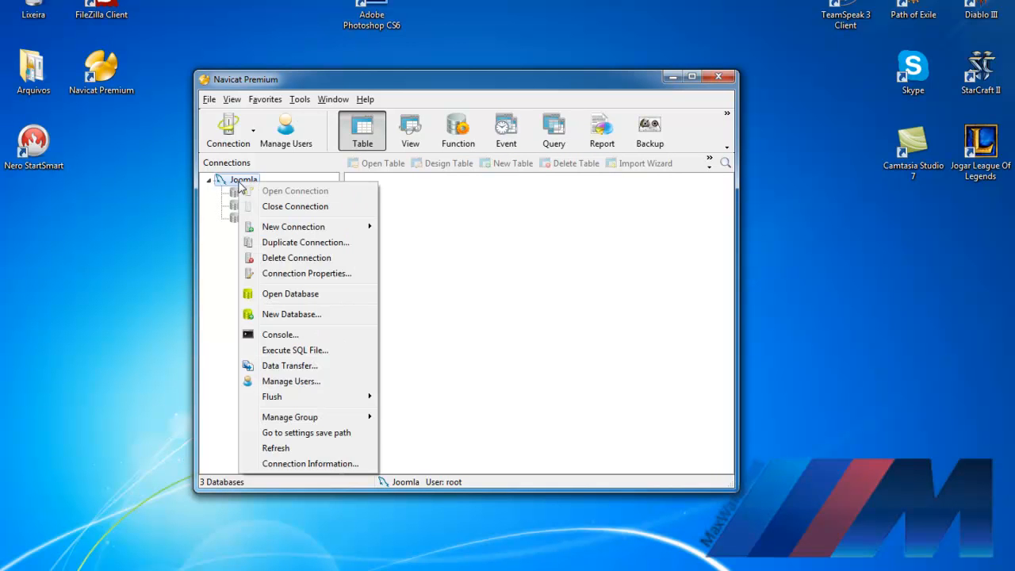
pyautogui.click(466, 214)
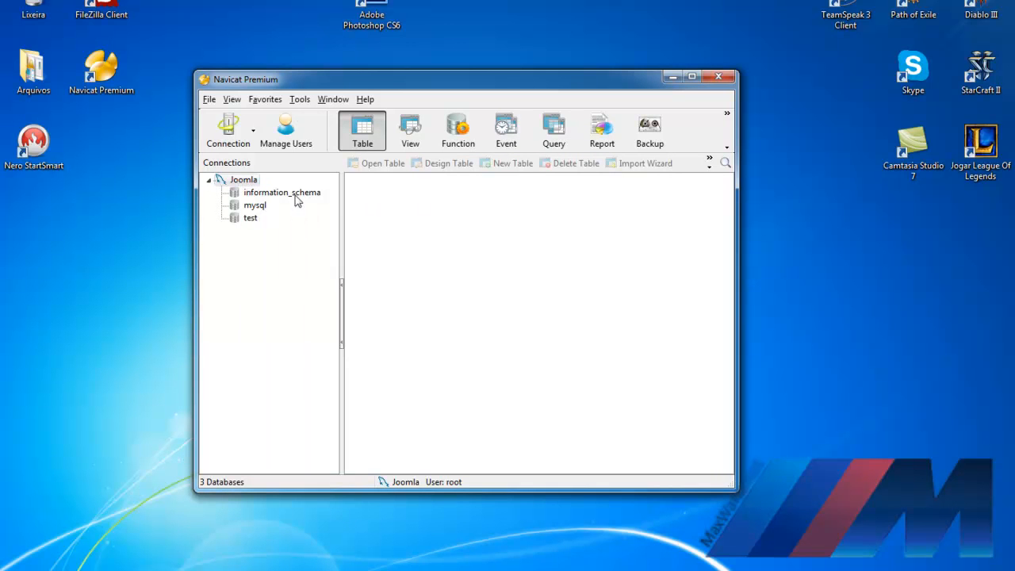
pyautogui.rightClick(246, 186)
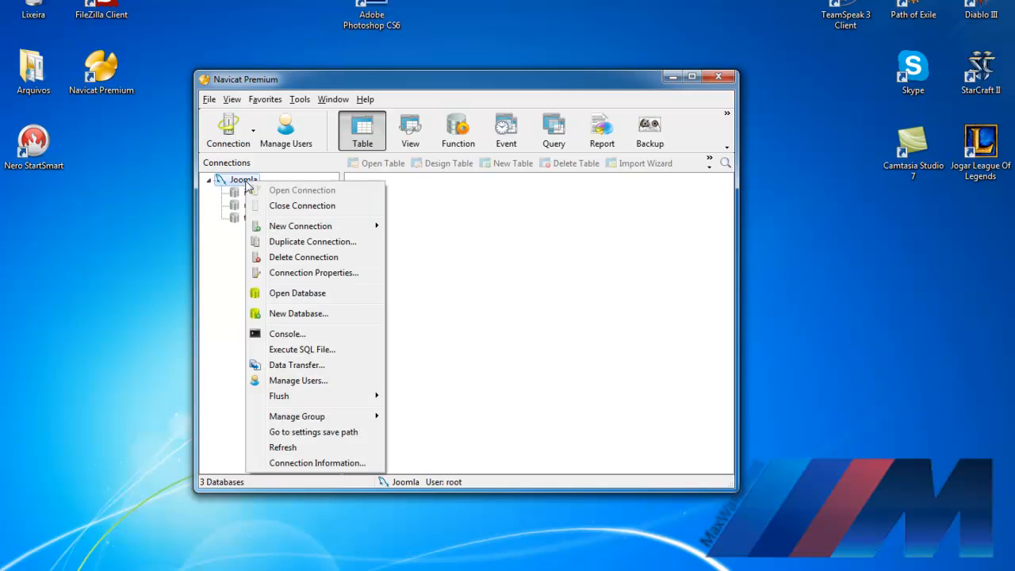
pyautogui.click(306, 314)
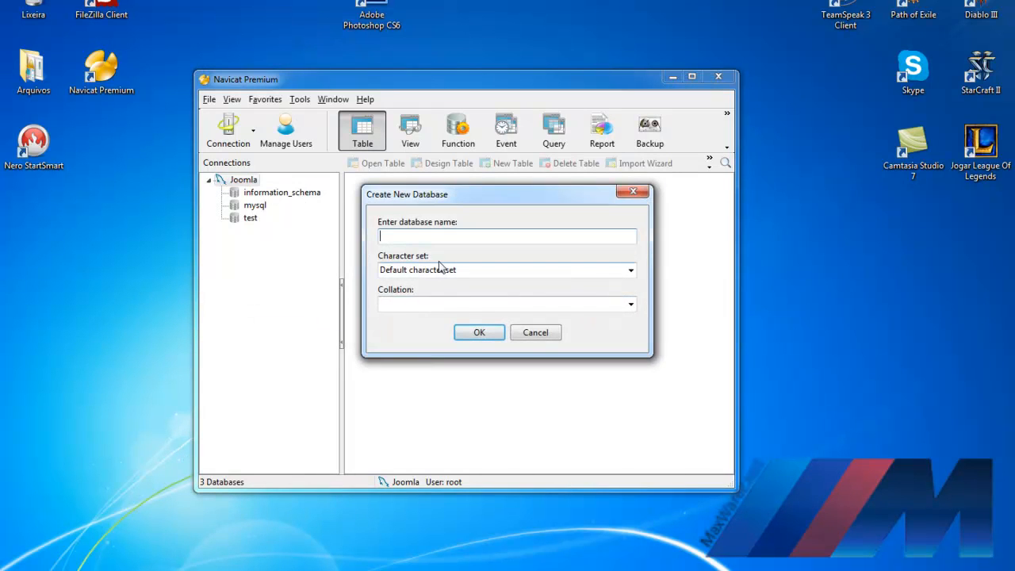
pyautogui.write('j')
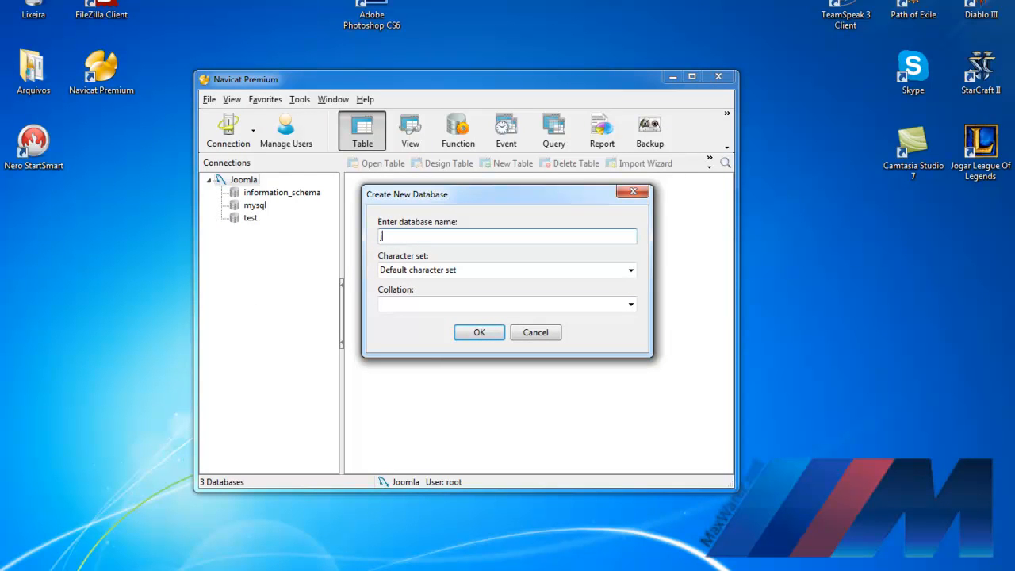
pyautogui.write('oomla')
pyautogui.click(485, 334)
pyautogui.doubleClick(258, 207)
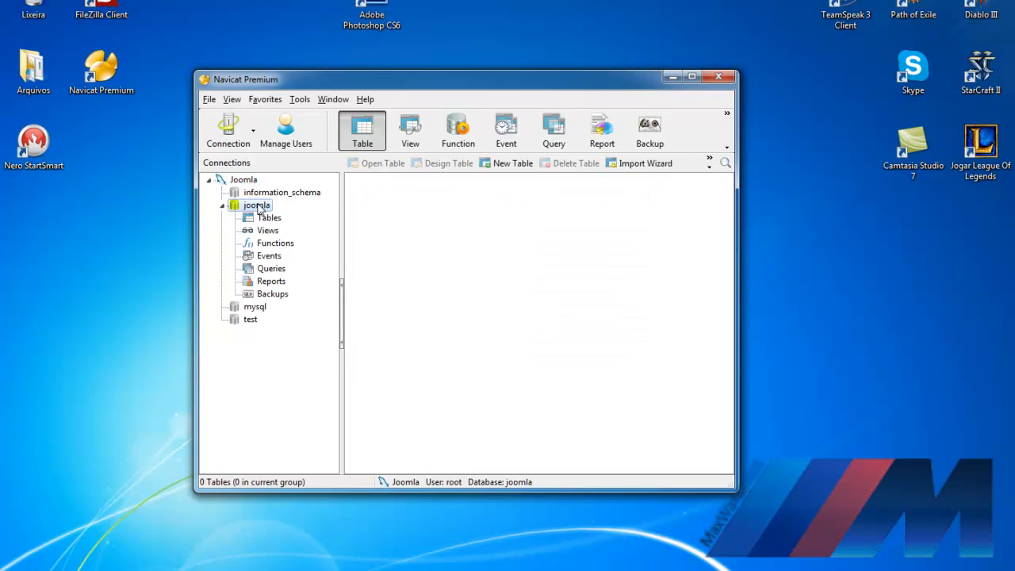
pyautogui.click(269, 221)
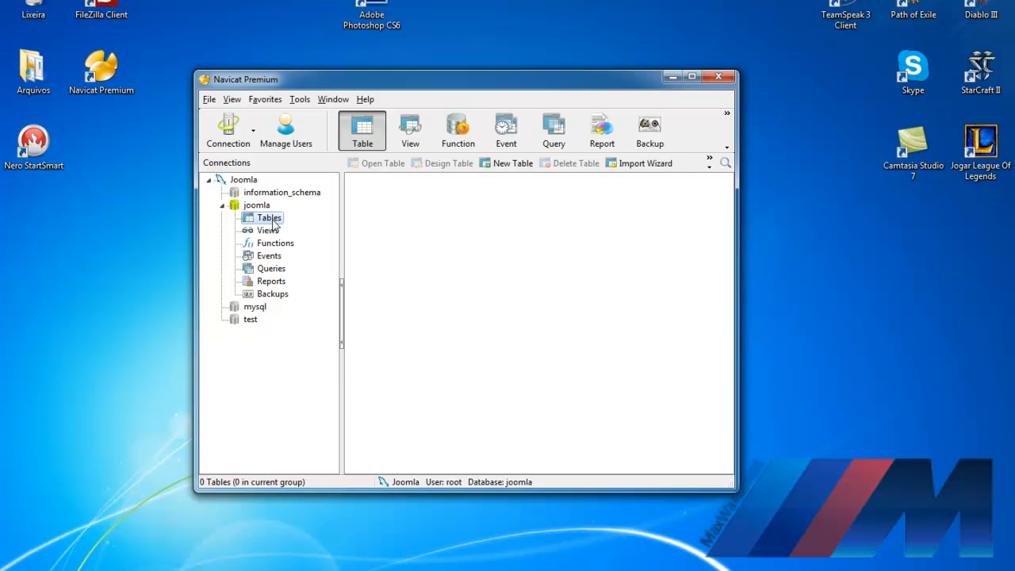
# Step: Collapse the joomla database node and minimize Navicat Premium
pyautogui.click(223, 205)
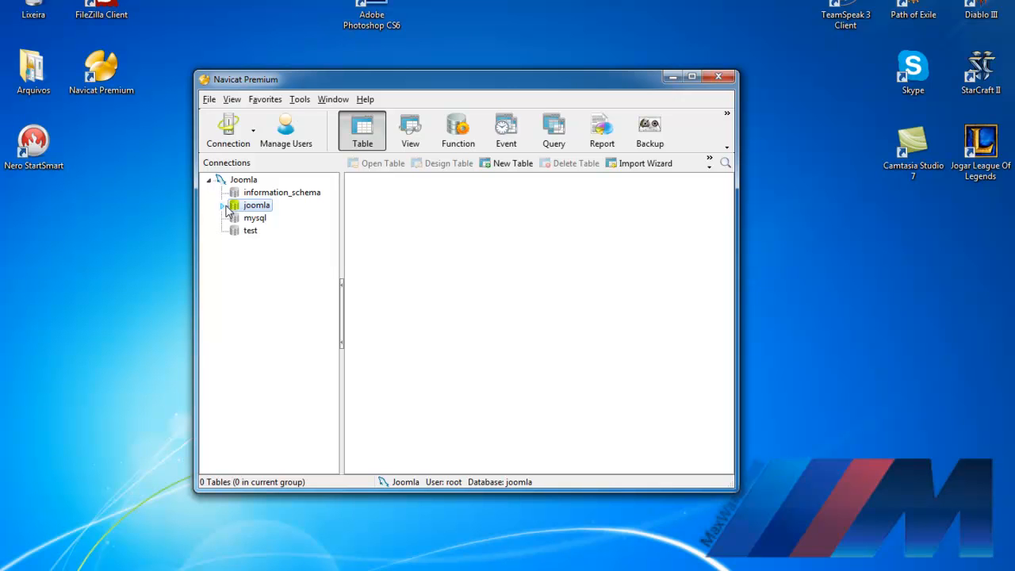
pyautogui.click(672, 76)
# Step: Run the xampp-win32-1.7.3 installer and install with destination folder C:\
pyautogui.click(168, 570)
pyautogui.doubleClick(178, 104)
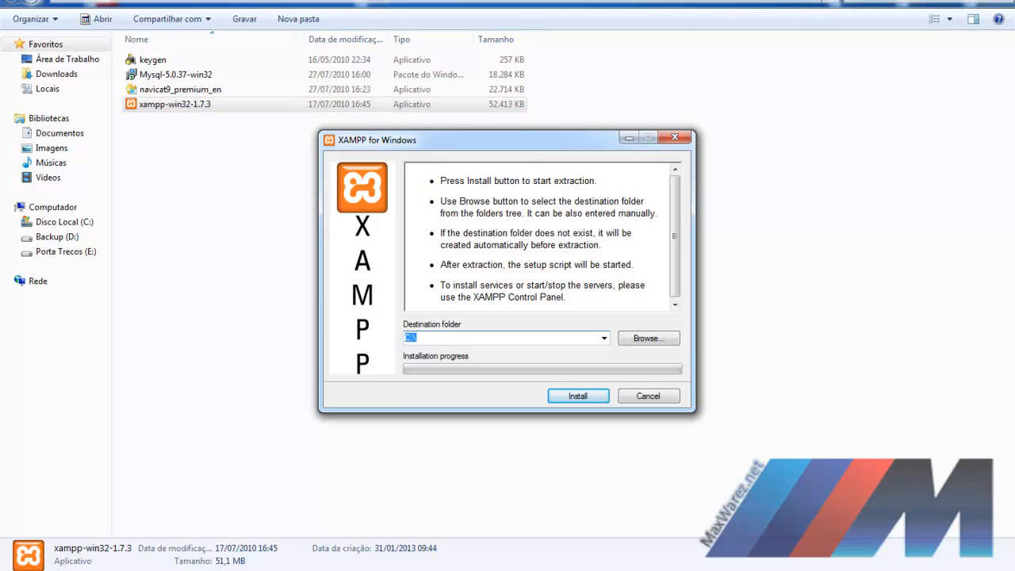
pyautogui.click(940, 0)
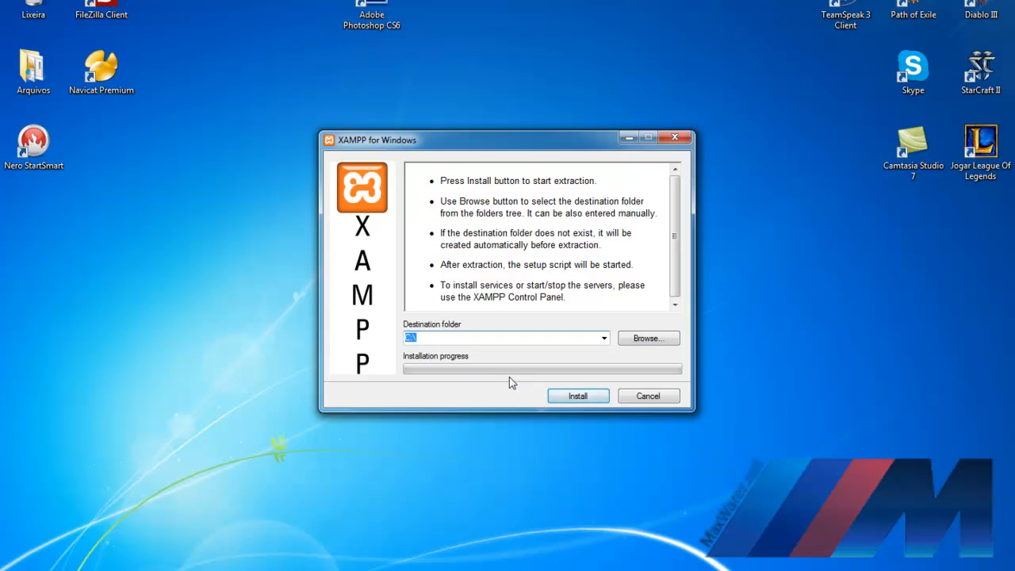
pyautogui.click(577, 396)
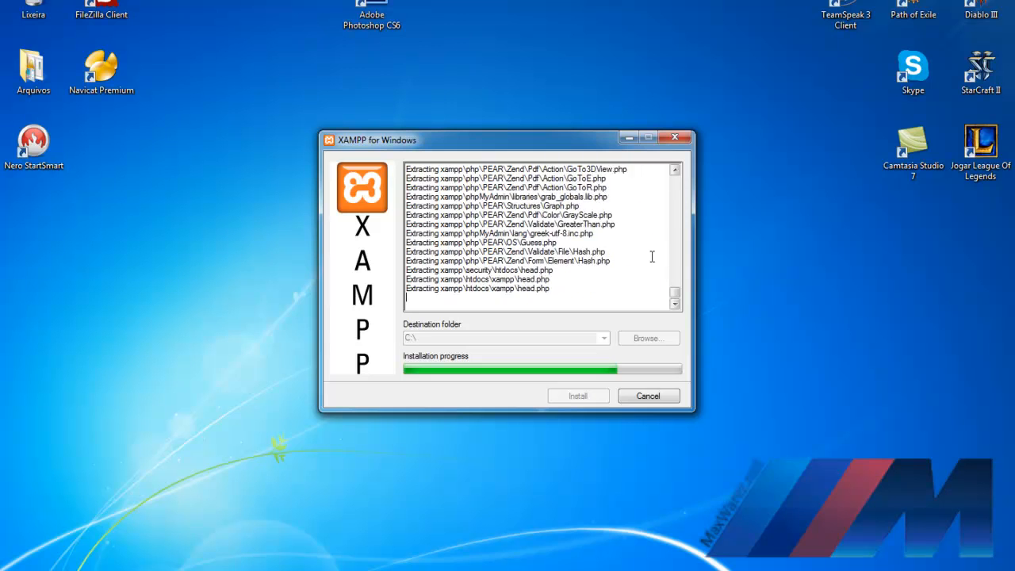
# Step: Open the Start menu while XAMPP keeps extracting into C:\
pyautogui.press('super')
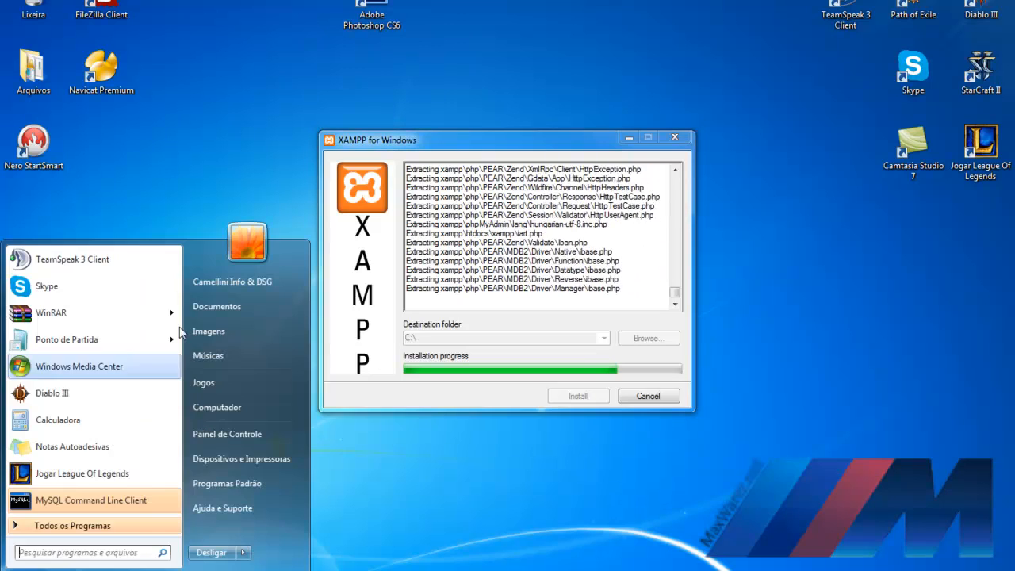
# Step: Move the Joomla_2.5.8-Stable-Full_Package zip from Downloads to the installers folder and extract it to its own folder
pyautogui.click(214, 312)
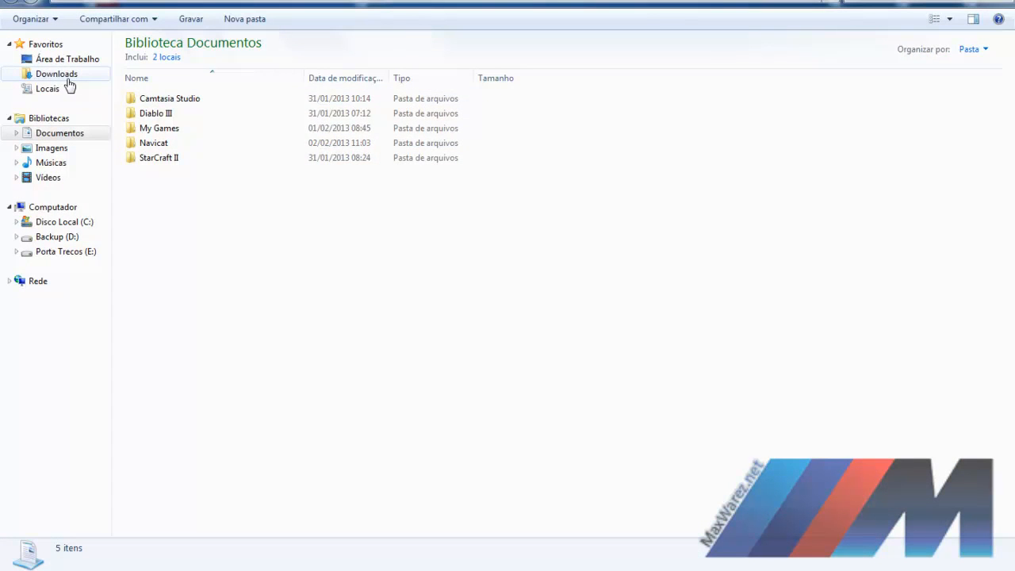
pyautogui.click(65, 75)
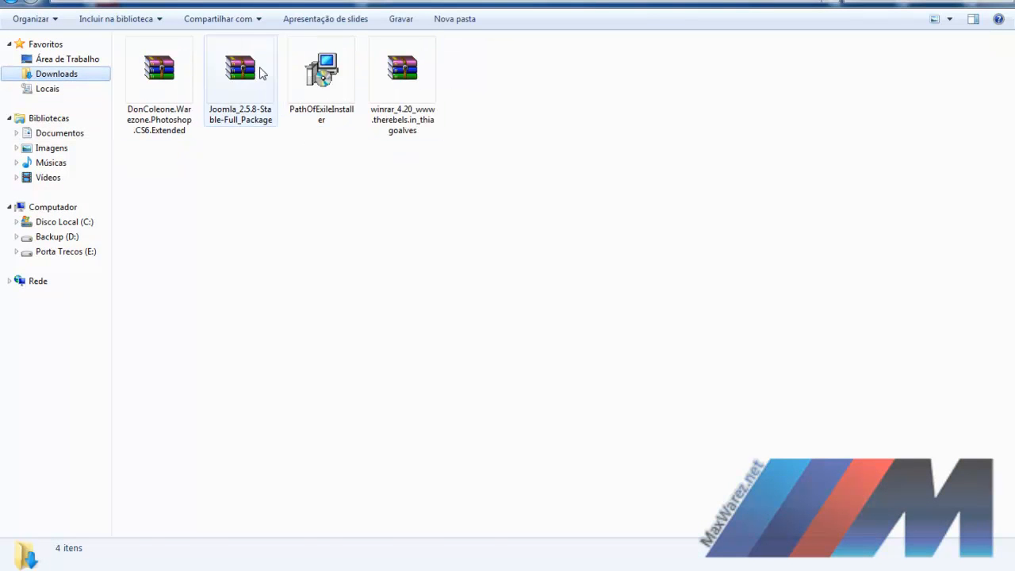
pyautogui.click(261, 72)
pyautogui.hotkey('ctrl', 'x')
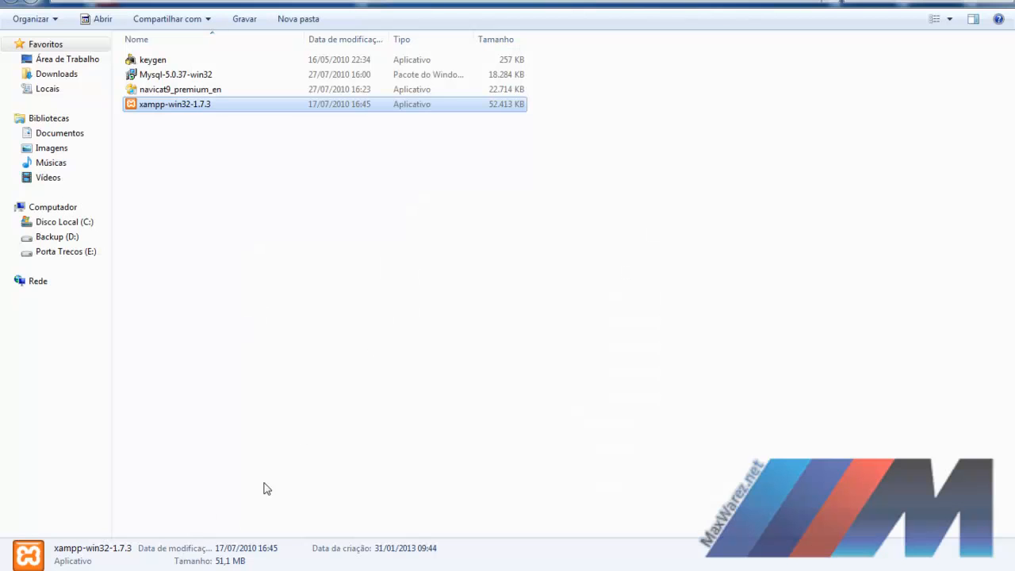
pyautogui.click(290, 302)
pyautogui.hotkey('ctrl', 'v')
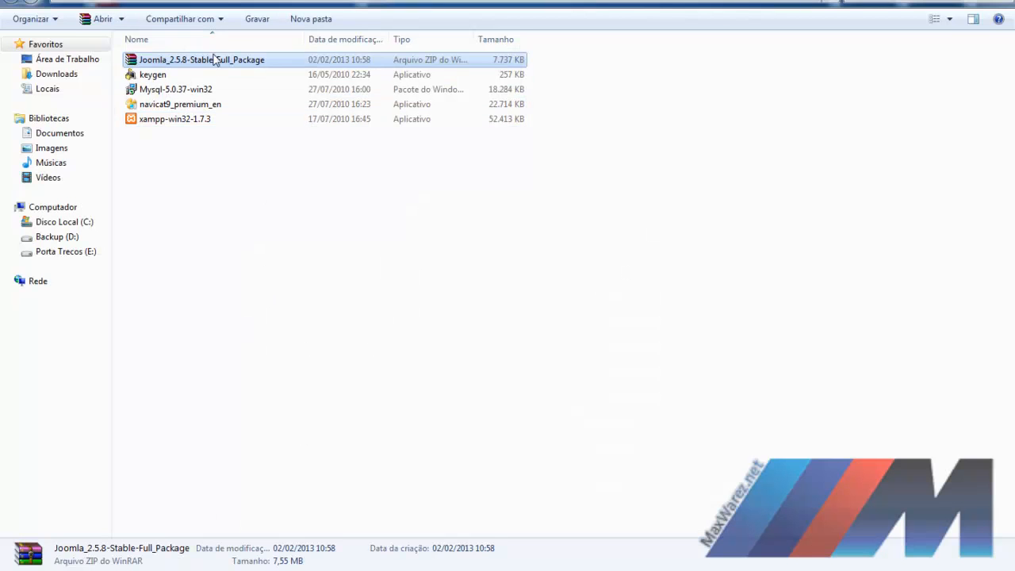
pyautogui.rightClick(212, 57)
pyautogui.click(264, 113)
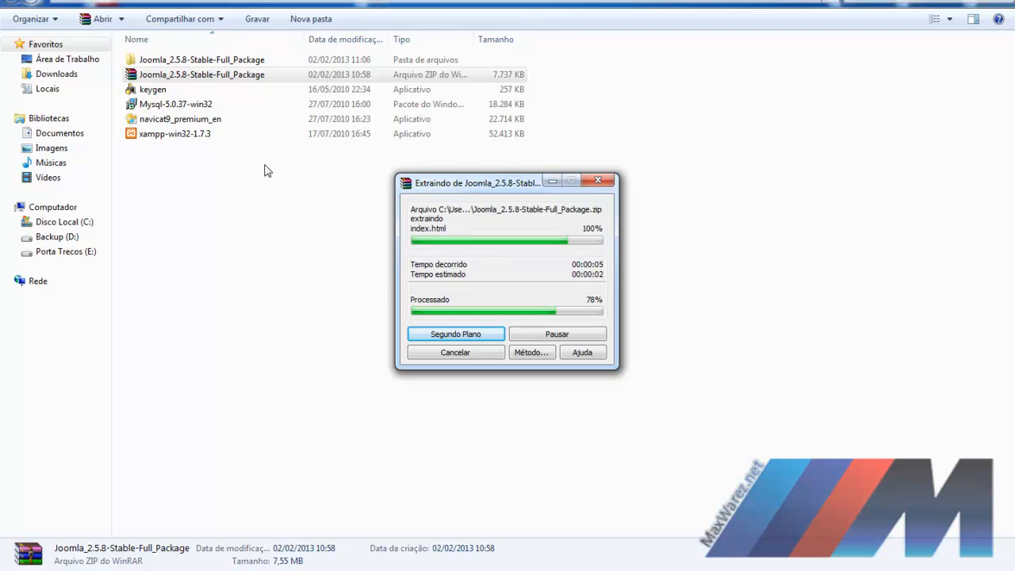
# Step: Review the extracted Joomla folder, then go back and select xampp-win32-1.7.3
pyautogui.doubleClick(218, 62)
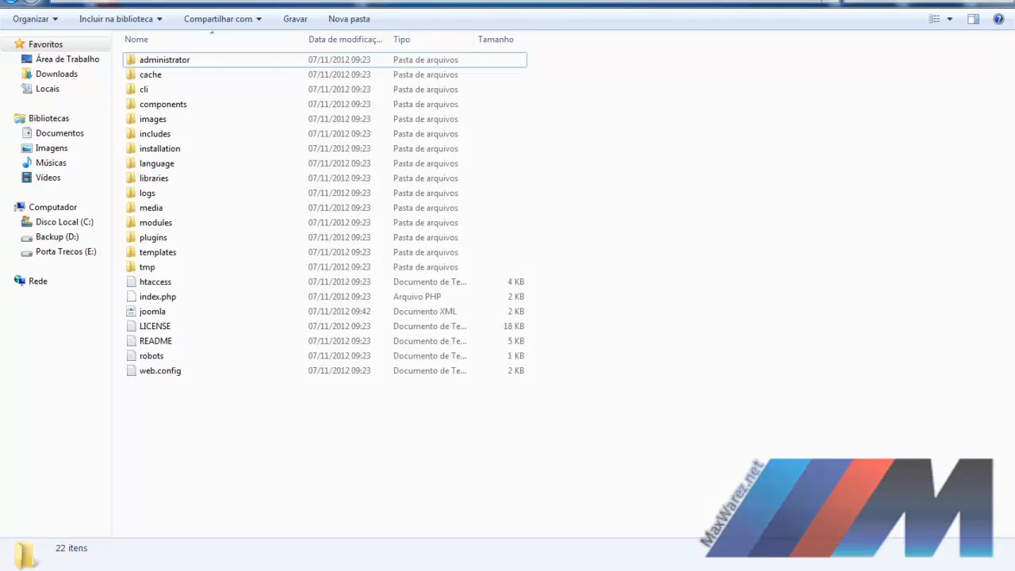
pyautogui.click(12, 3)
pyautogui.click(185, 135)
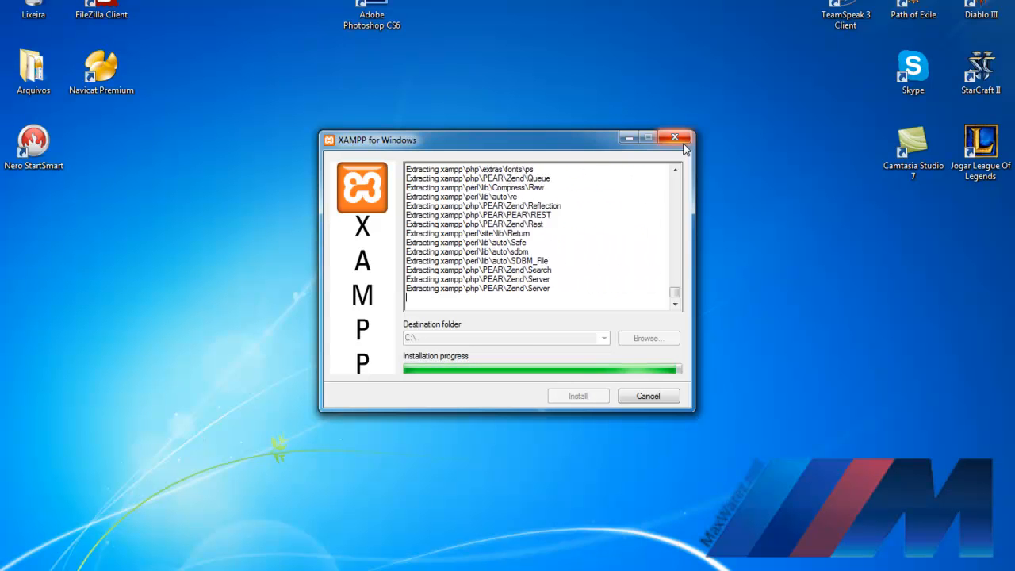
# Step: Answer the setup prompts: y for shortcuts, y to locate paths, n for portable XAMPP
pyautogui.write('y')
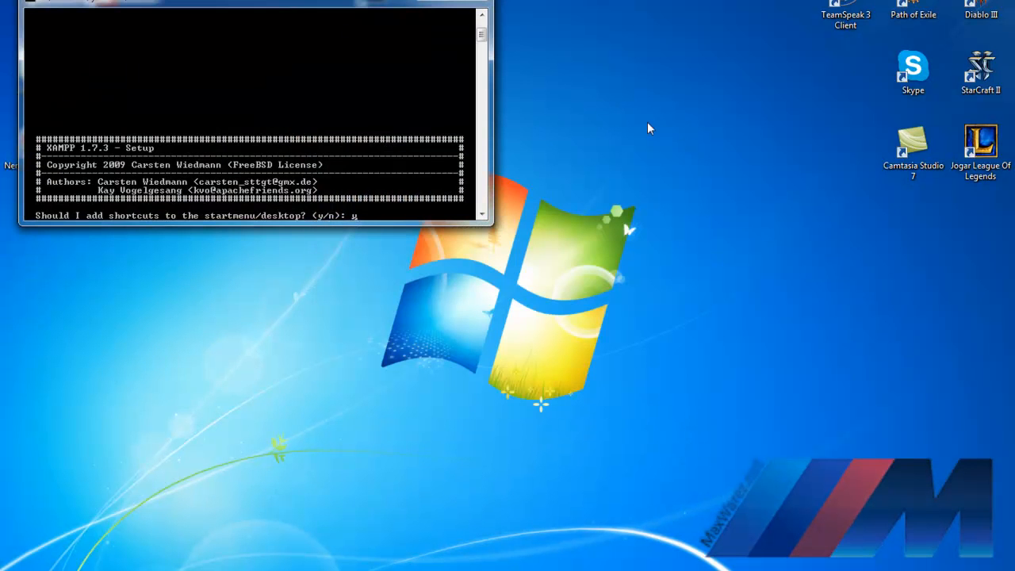
pyautogui.moveTo(284, 5); pyautogui.dragTo(420, 30)
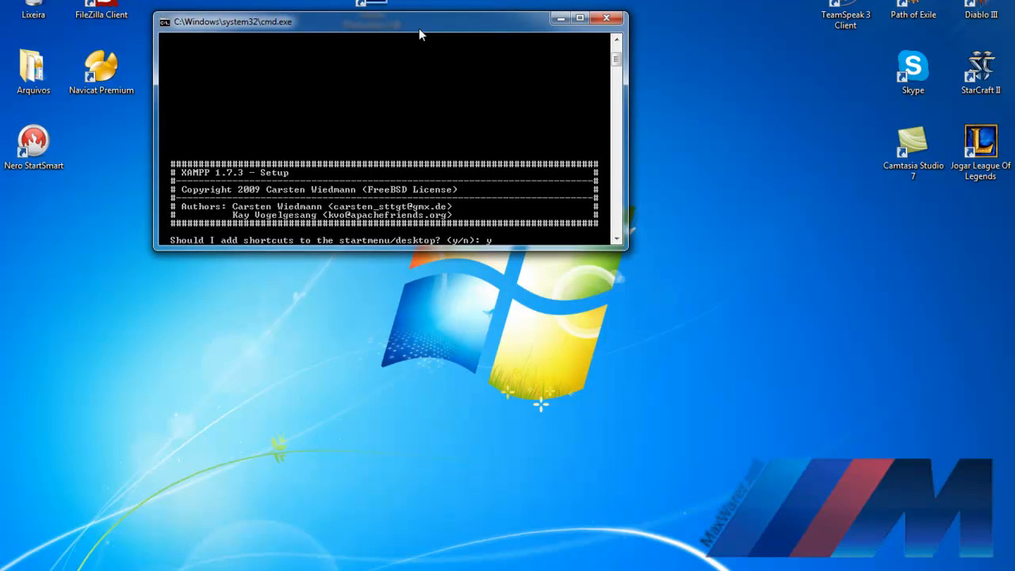
pyautogui.press('Return')
pyautogui.write('y')
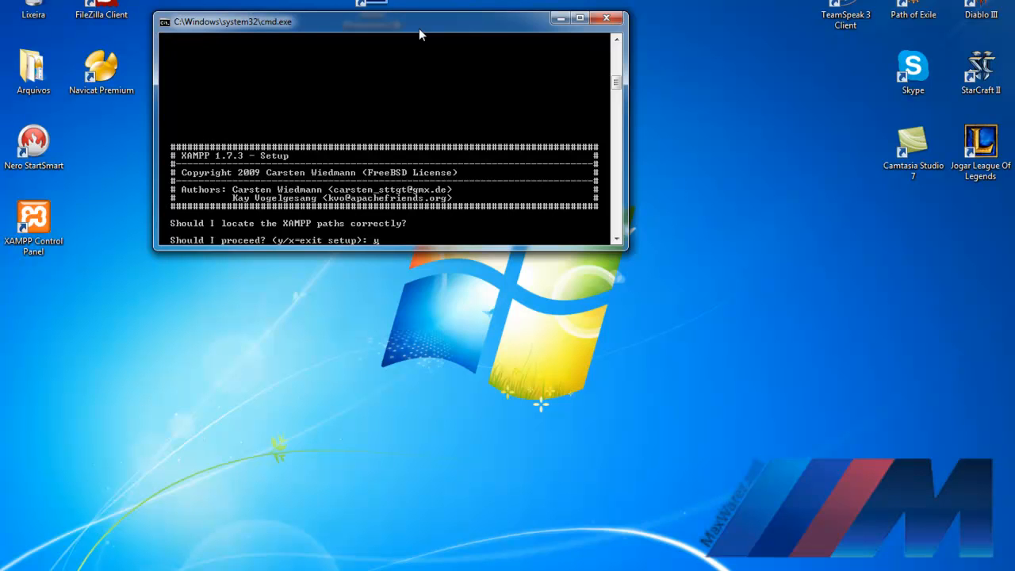
pyautogui.press('Return')
pyautogui.write('n')
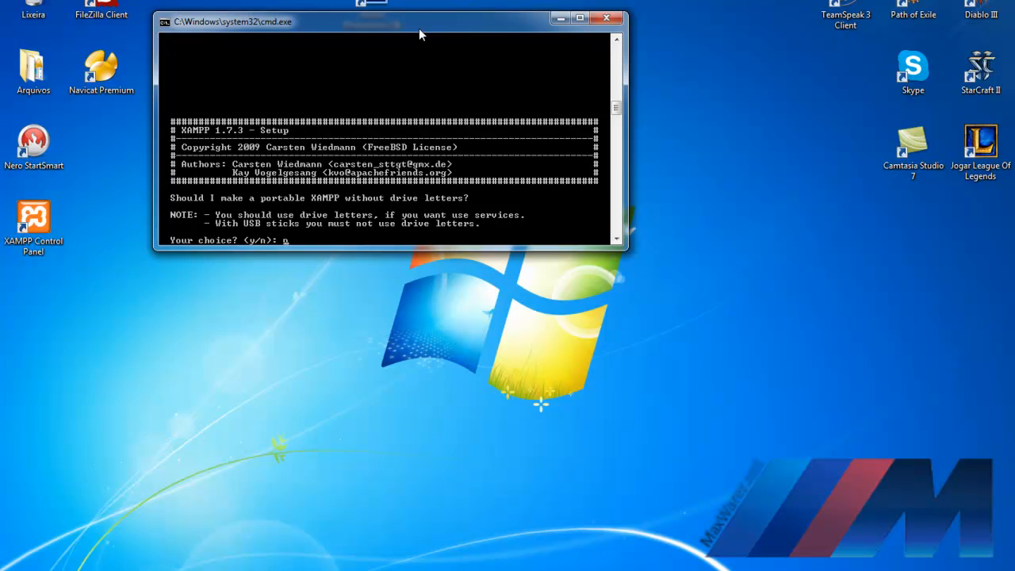
pyautogui.press('Return')
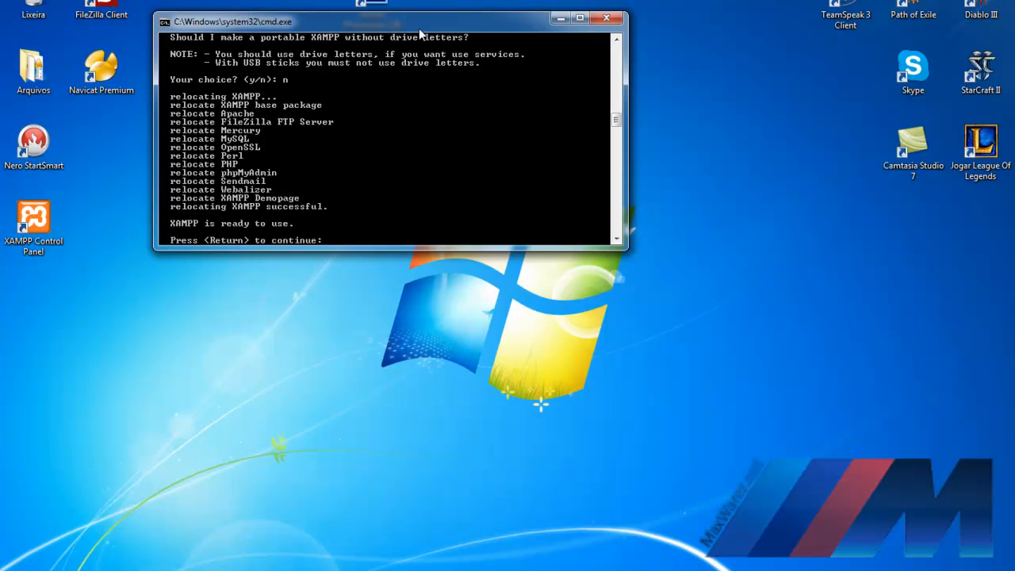
# Step: Continue past the relocation and timezone notices and start the XAMPP Control Panel
pyautogui.press('Return')
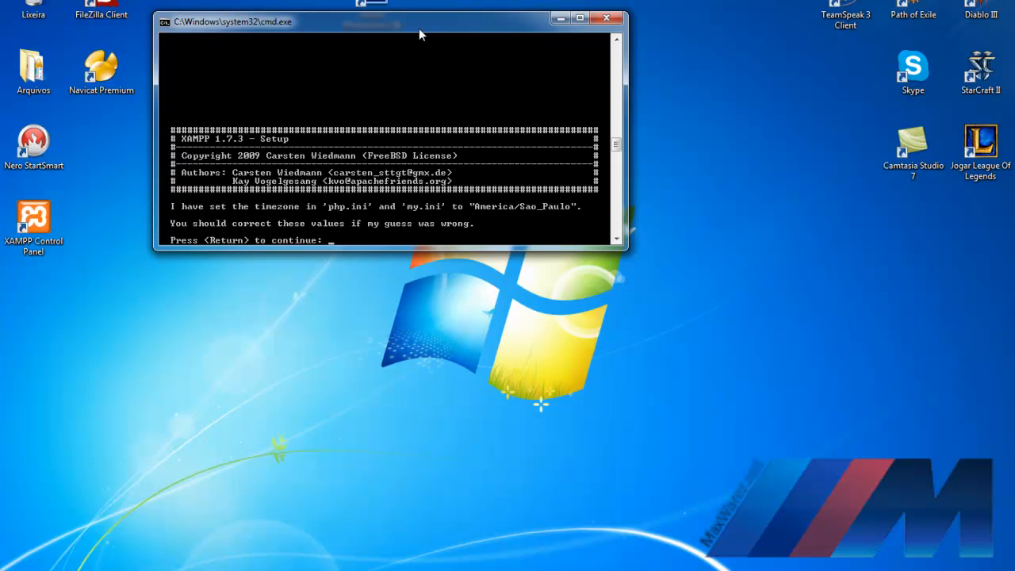
pyautogui.press('Return')
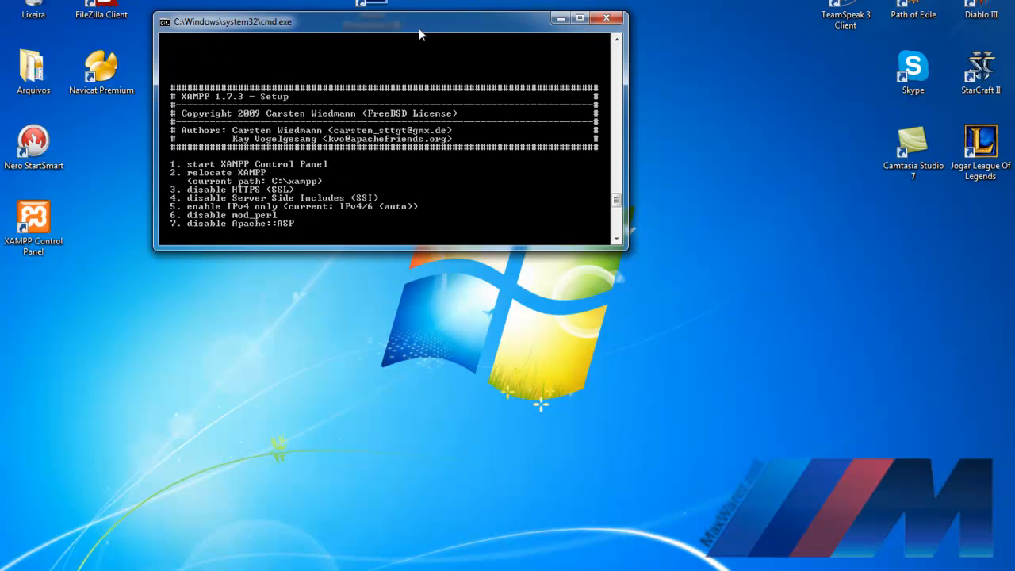
pyautogui.press('Return')
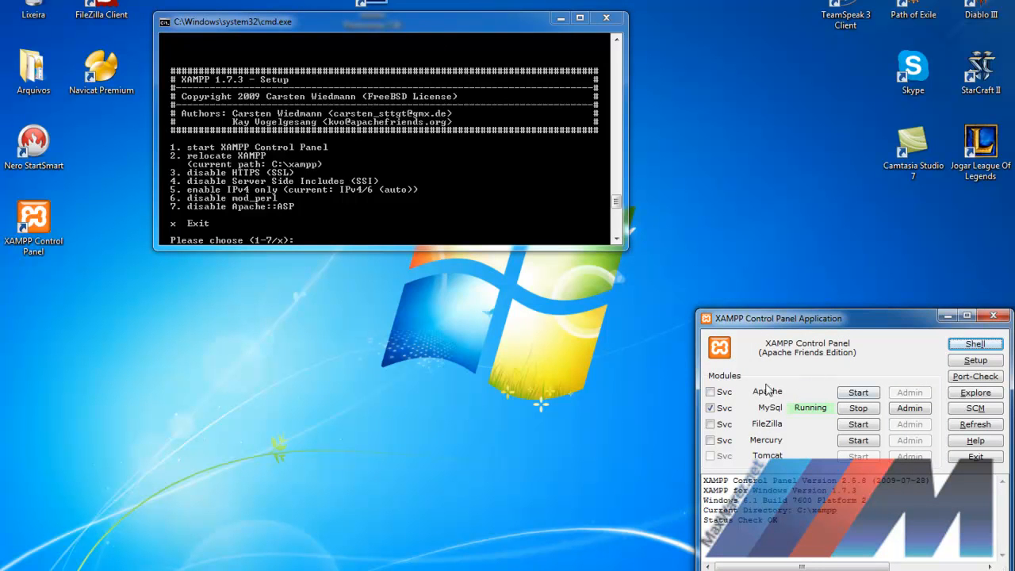
# Step: Exit the setup console and place the XAMPP Control Panel, showing MySql running, at upper centre
pyautogui.click(432, 23)
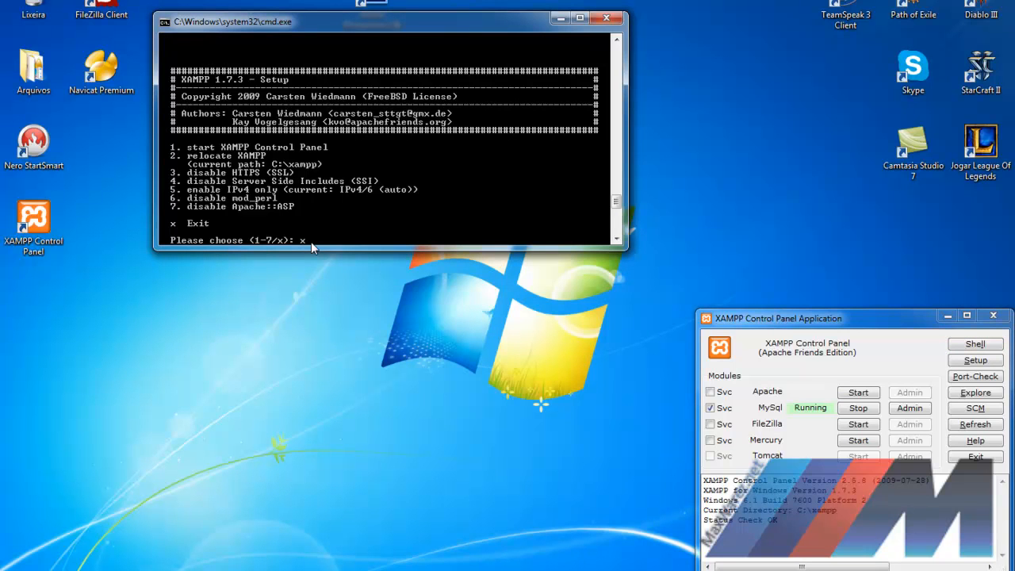
pyautogui.press('Return')
pyautogui.moveTo(758, 321); pyautogui.dragTo(369, 105)
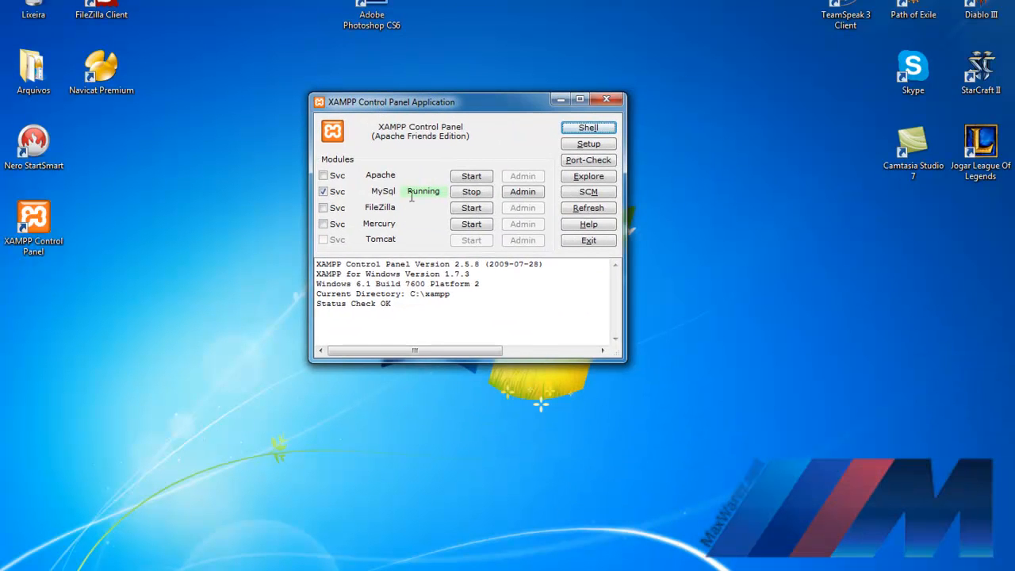
pyautogui.moveTo(410, 193); pyautogui.dragTo(445, 191)
pyautogui.click(435, 194)
# Step: Start Apache and allow it through the Windows Firewall alert
pyautogui.click(473, 177)
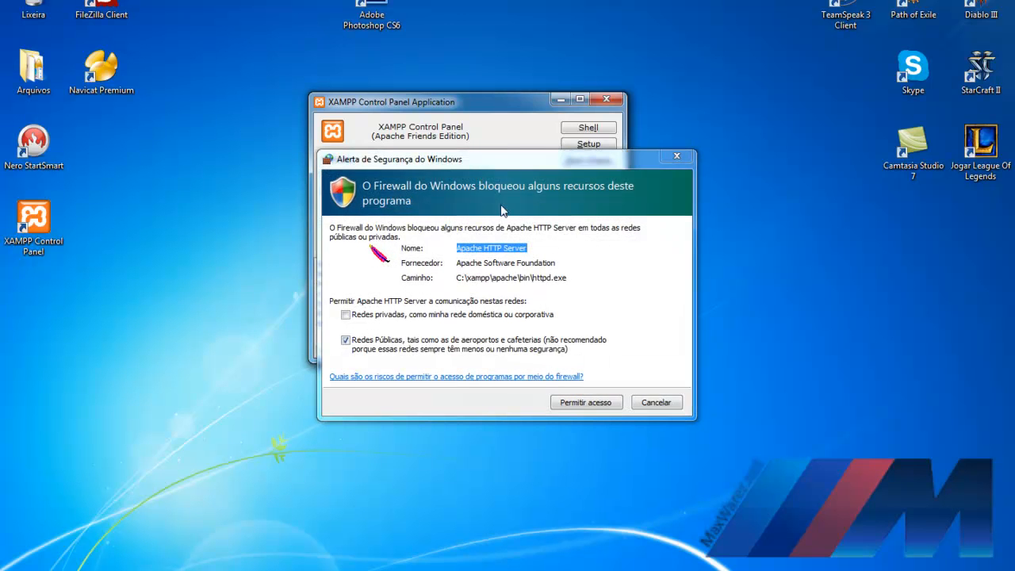
pyautogui.moveTo(483, 165); pyautogui.dragTo(443, 94)
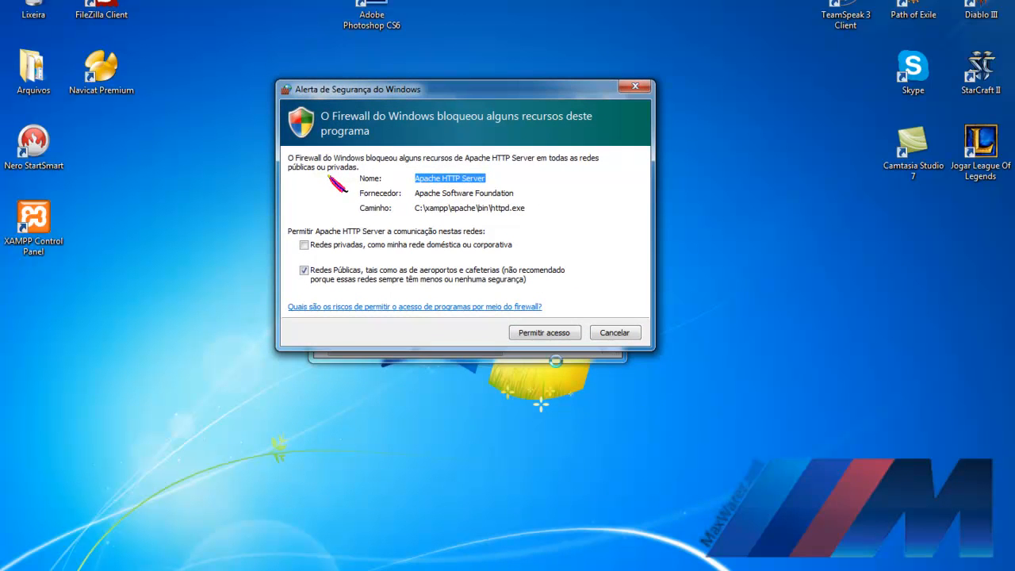
pyautogui.click(555, 333)
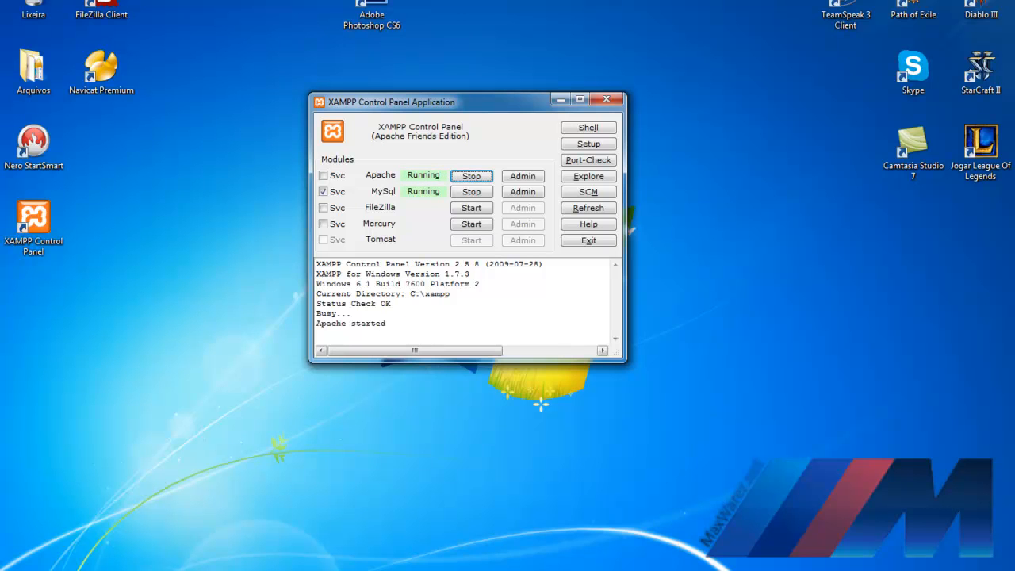
# Step: Check the hidden tray icons and reposition the XAMPP Control Panel window
pyautogui.click(886, 569)
pyautogui.moveTo(449, 108); pyautogui.dragTo(435, 112)
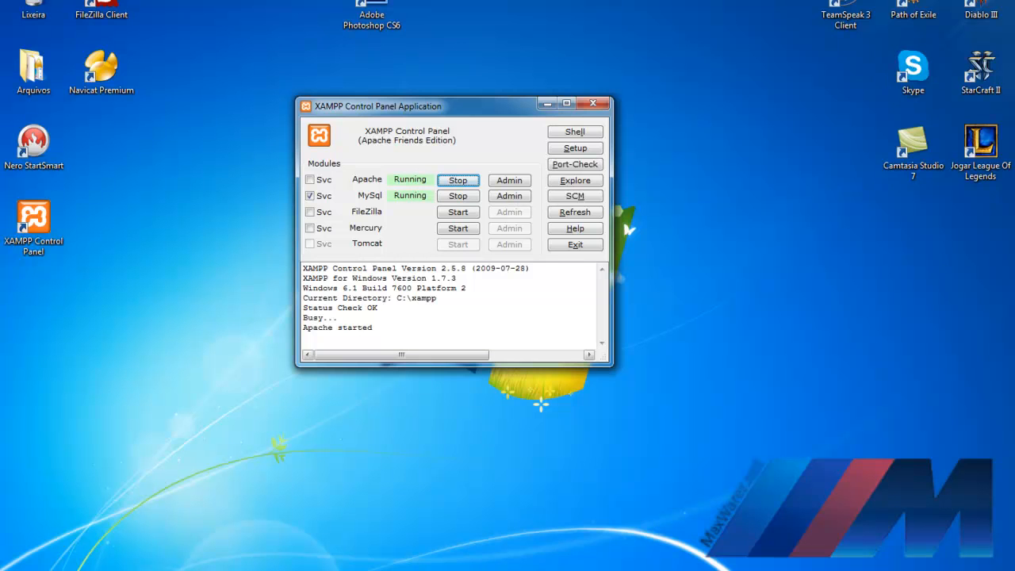
pyautogui.click(886, 570)
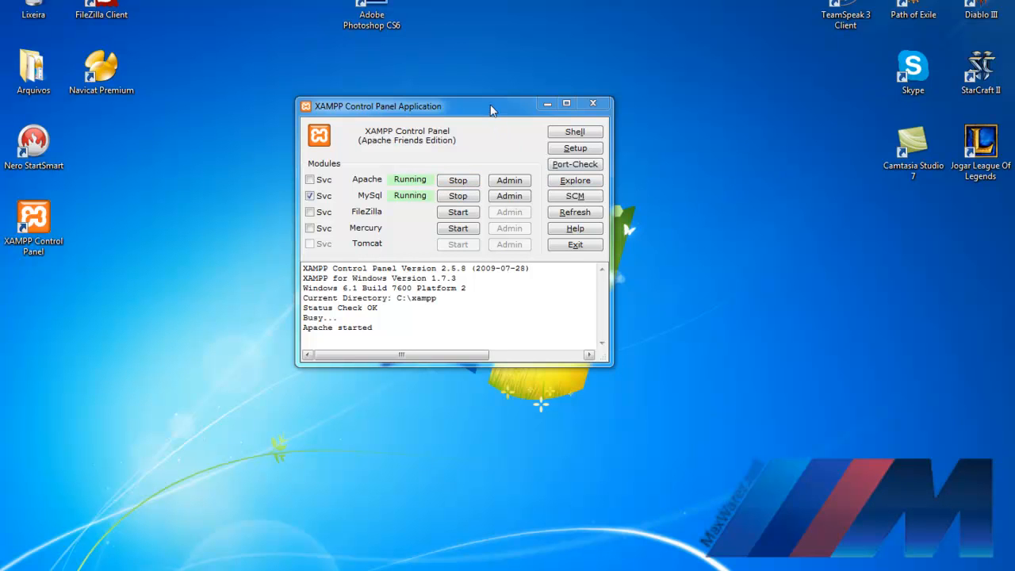
pyautogui.moveTo(492, 110); pyautogui.dragTo(542, 135)
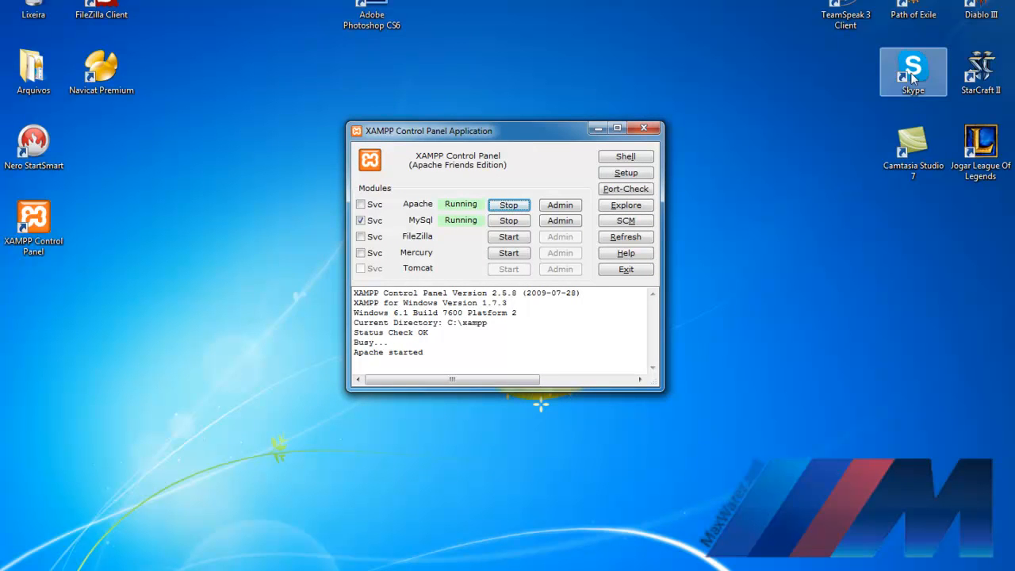
pyautogui.moveTo(498, 131); pyautogui.dragTo(460, 115)
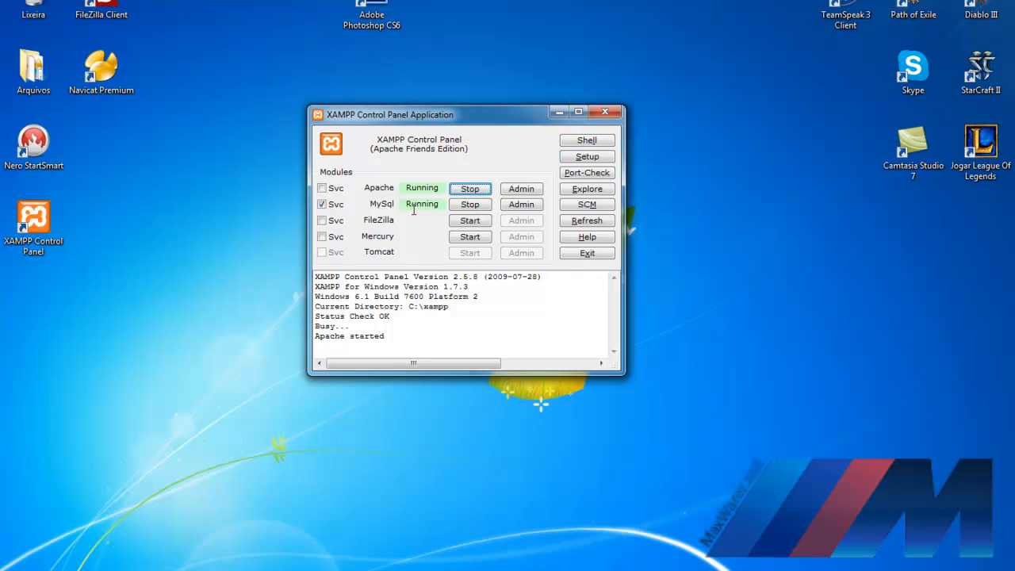
# Step: Close the XAMPP Control Panel window and check the XAMPP tray icon's menu
pyautogui.click(607, 113)
pyautogui.click(886, 570)
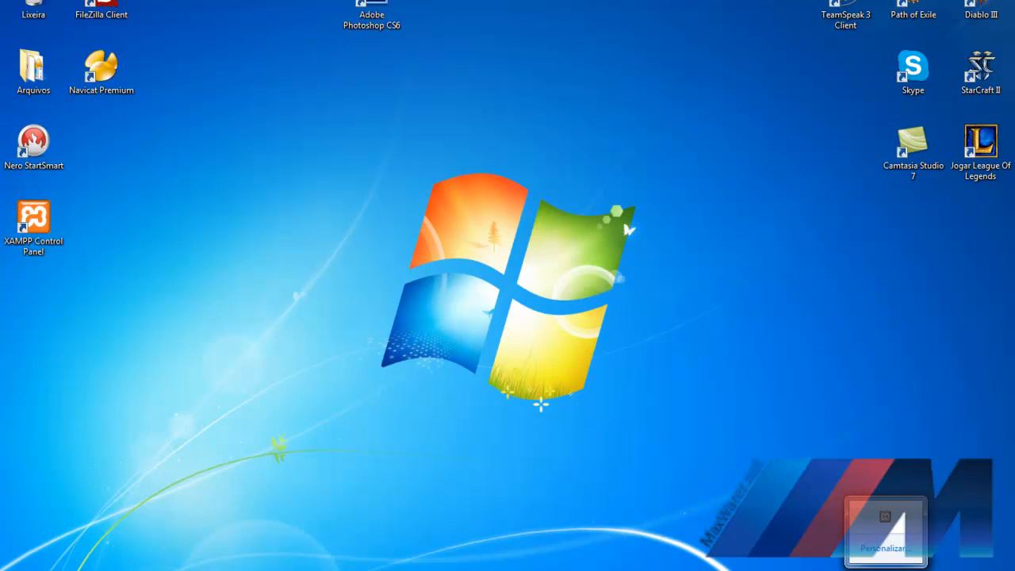
pyautogui.rightClick(884, 519)
pyautogui.click(787, 391)
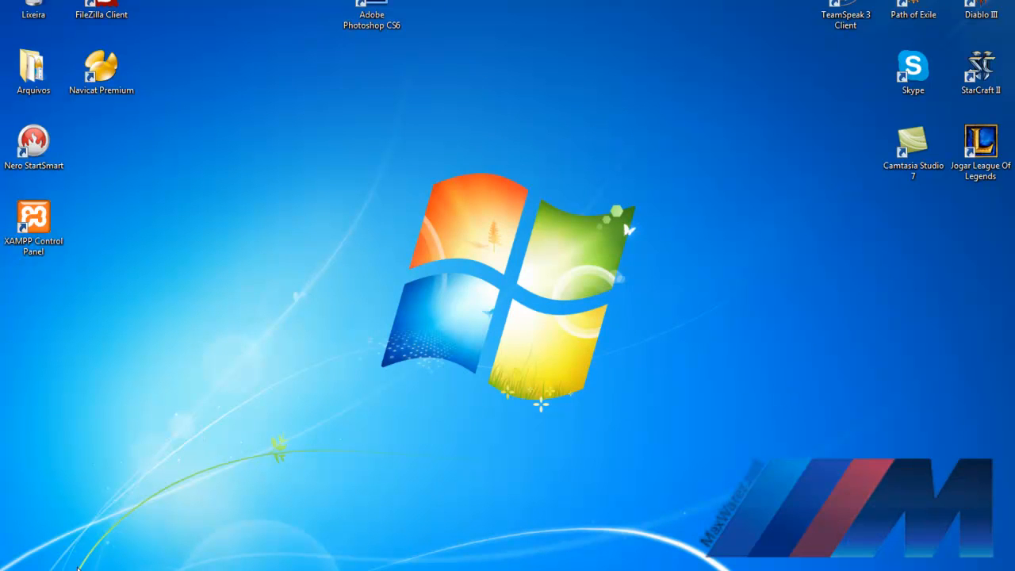
# Step: Load 127.0.0.1 in a new Chrome tab to see the XAMPP welcome page
pyautogui.click(210, 570)
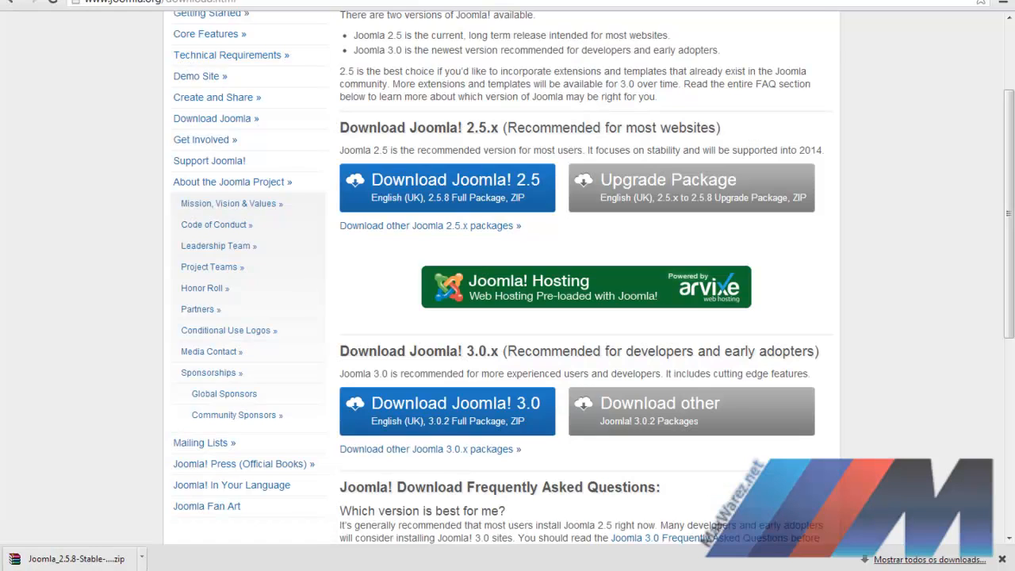
pyautogui.click(186, 0)
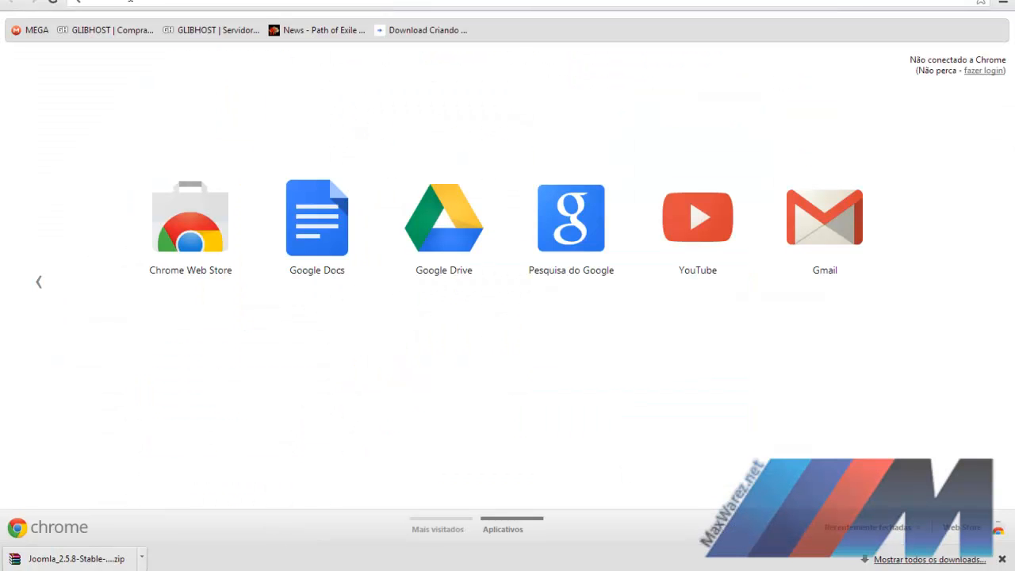
pyautogui.write('127')
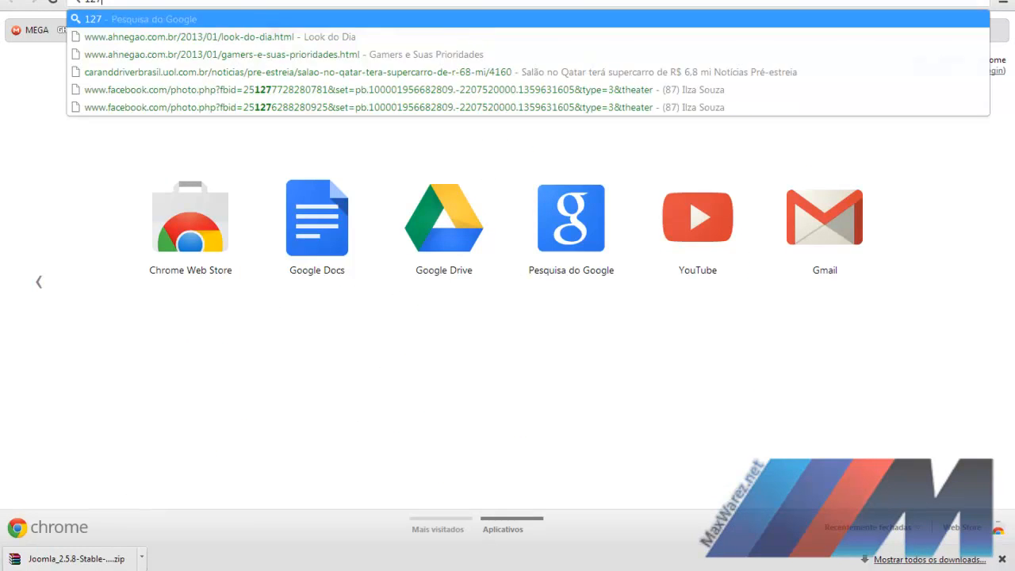
pyautogui.write('.0.')
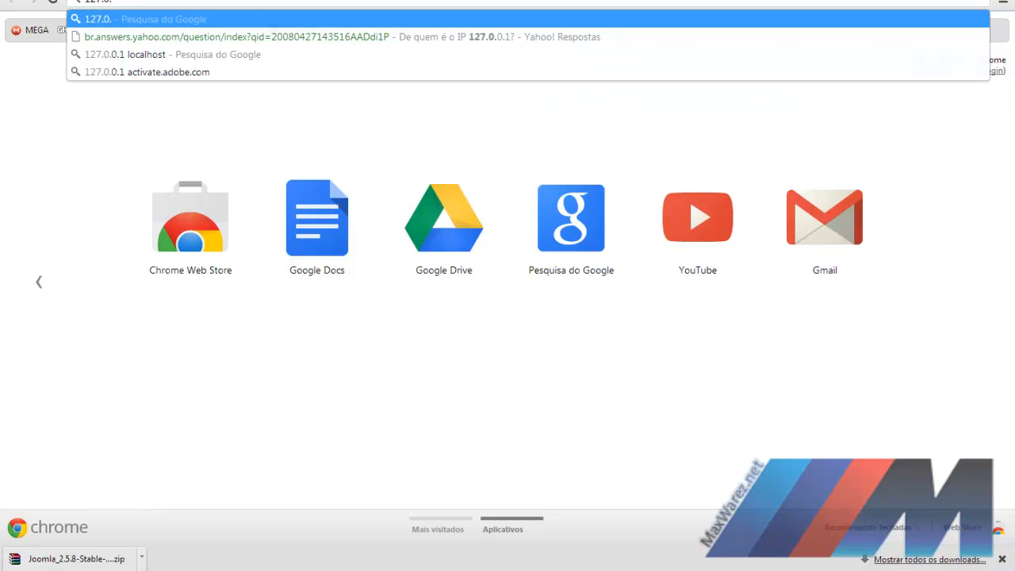
pyautogui.write('0.1')
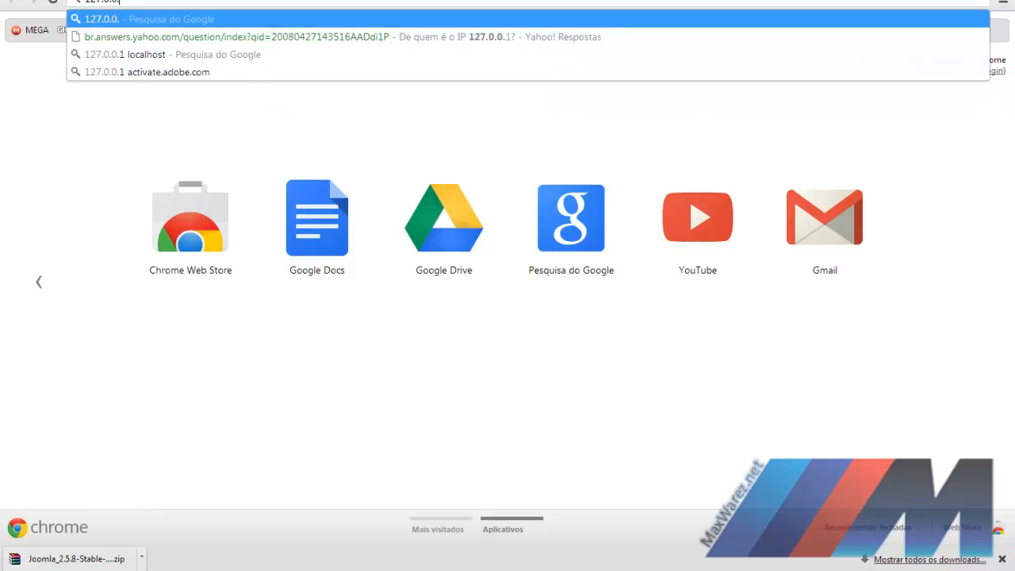
pyautogui.press('Return')
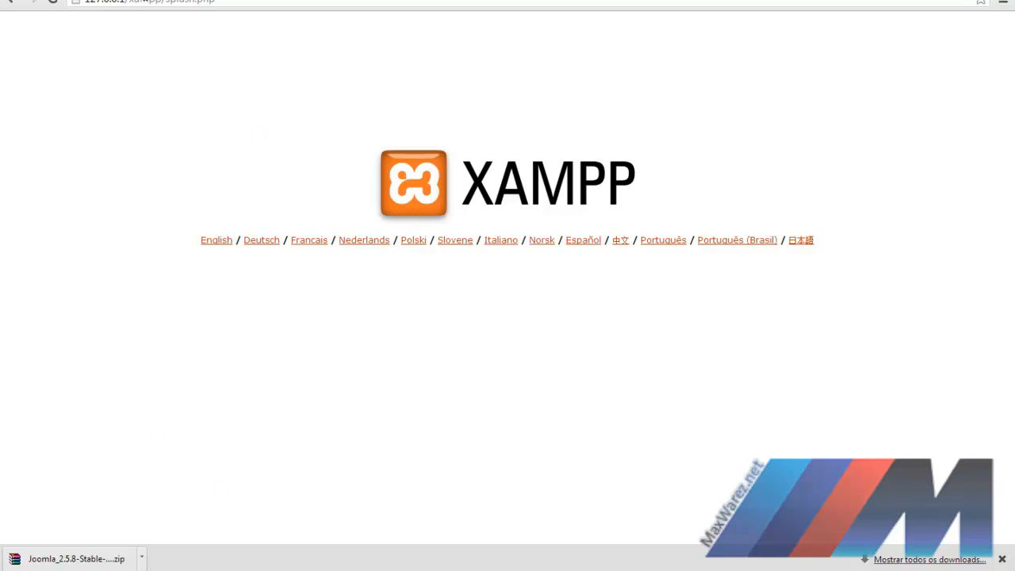
# Step: Open Disco Local (C:) from Computador in the Start menu
pyautogui.press('super')
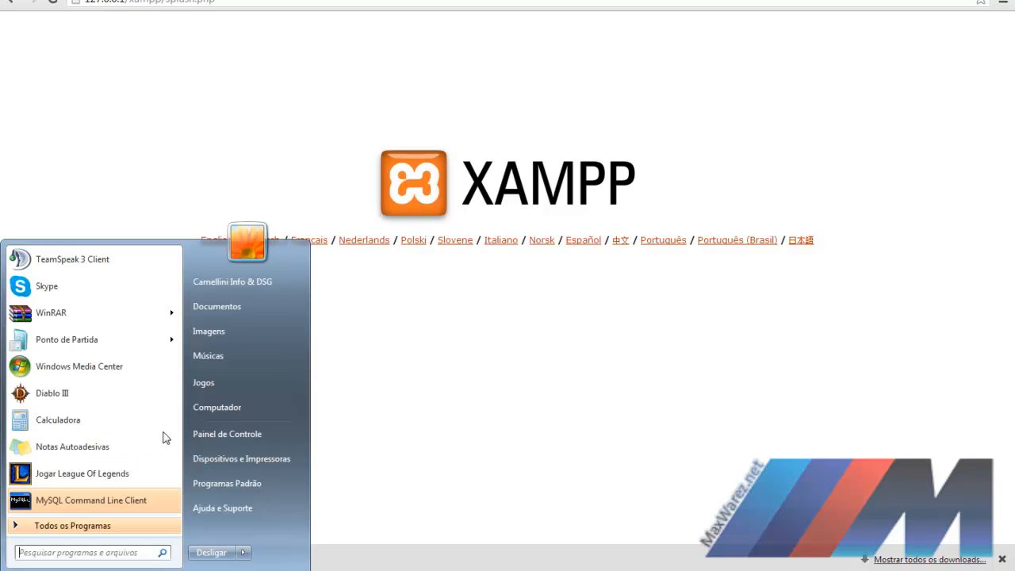
pyautogui.click(225, 410)
pyautogui.doubleClick(212, 80)
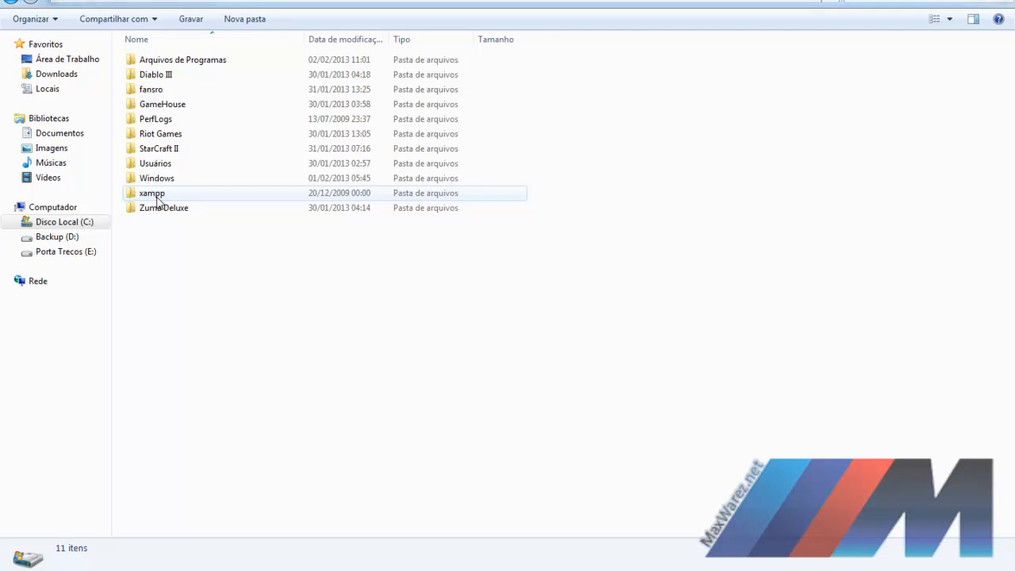
# Step: Open the C:\xampp\htdocs folder
pyautogui.click(156, 199)
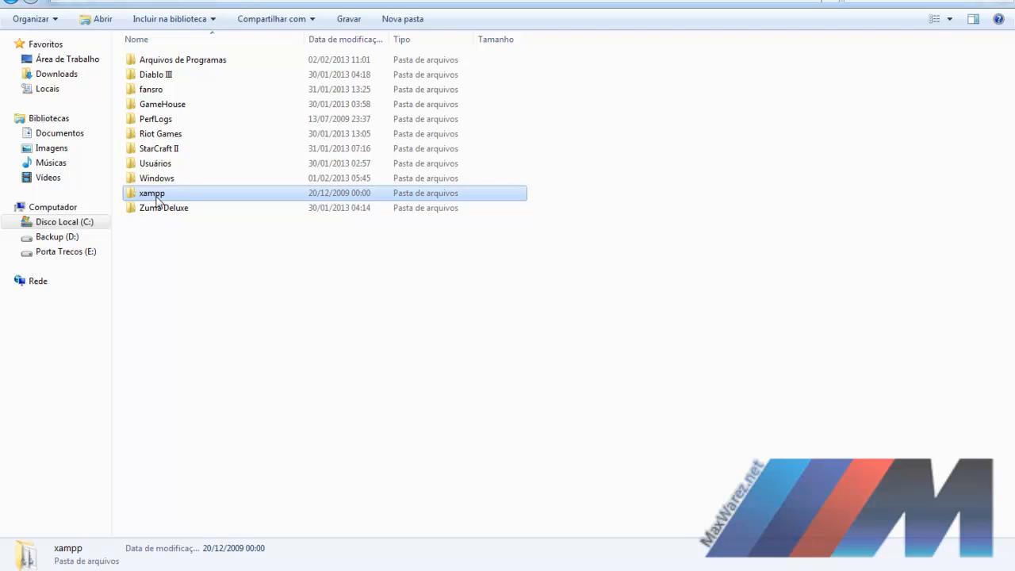
pyautogui.doubleClick(156, 198)
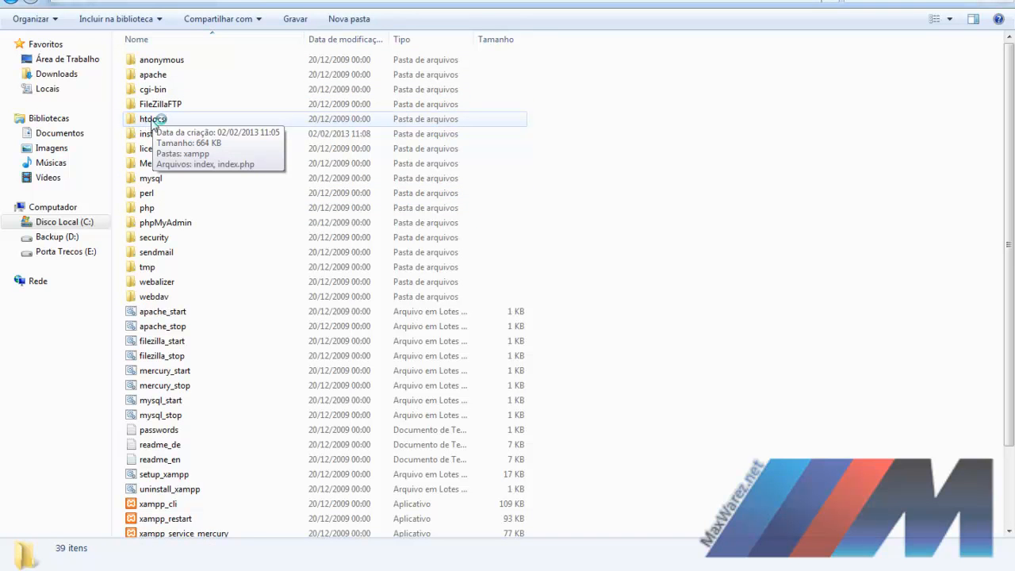
pyautogui.click(151, 124)
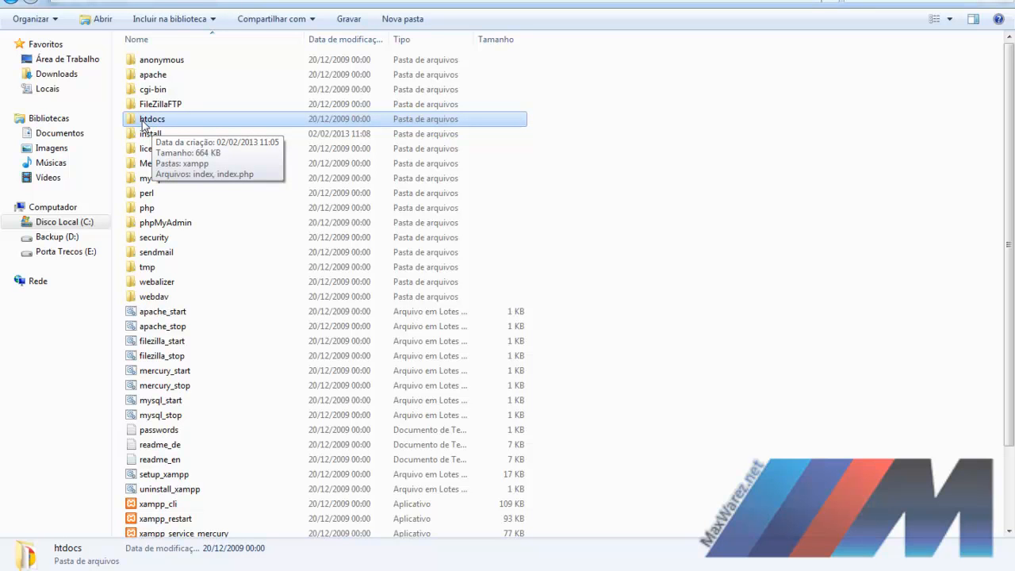
pyautogui.doubleClick(143, 125)
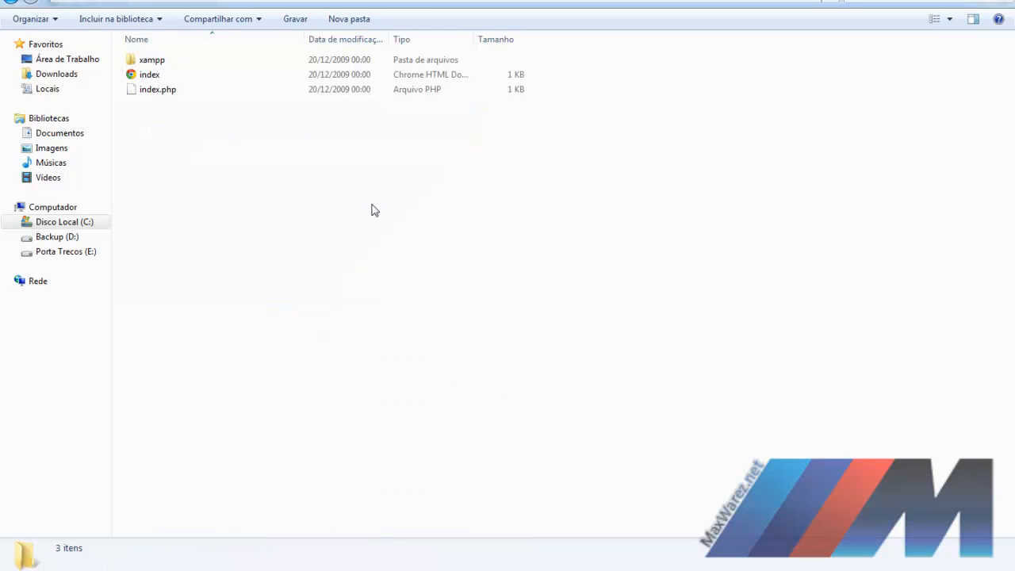
# Step: Delete xampp, index and index.php from htdocs, then return to Chrome
pyautogui.moveTo(240, 115); pyautogui.dragTo(159, 56)
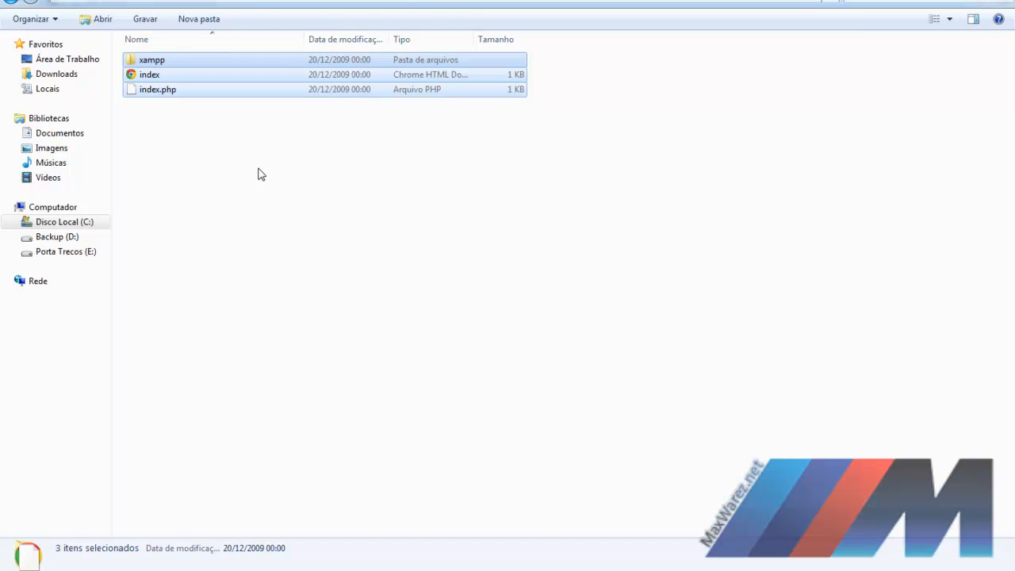
pyautogui.press('Delete')
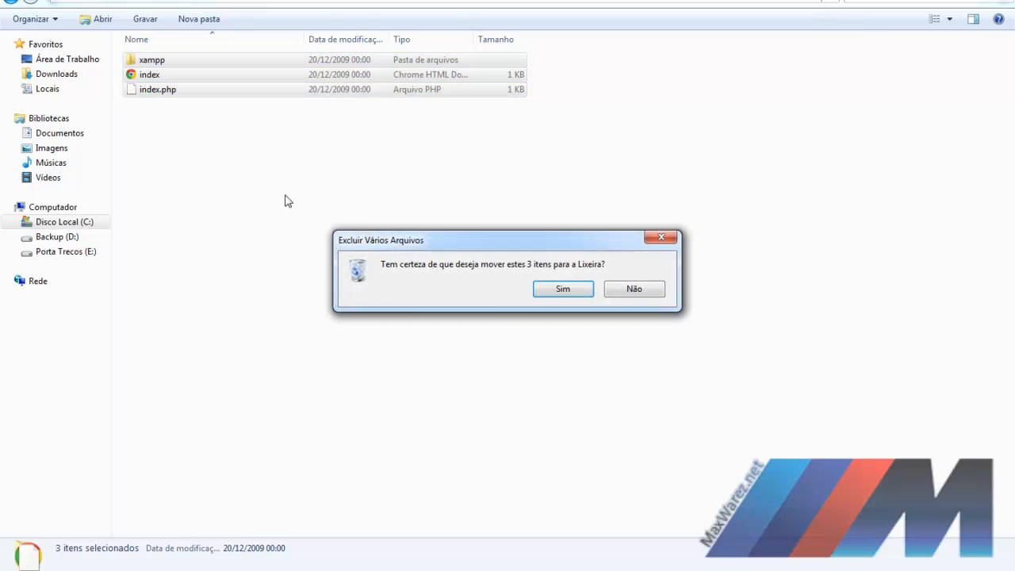
pyautogui.click(553, 295)
pyautogui.hotkey('alt', 'Tab')
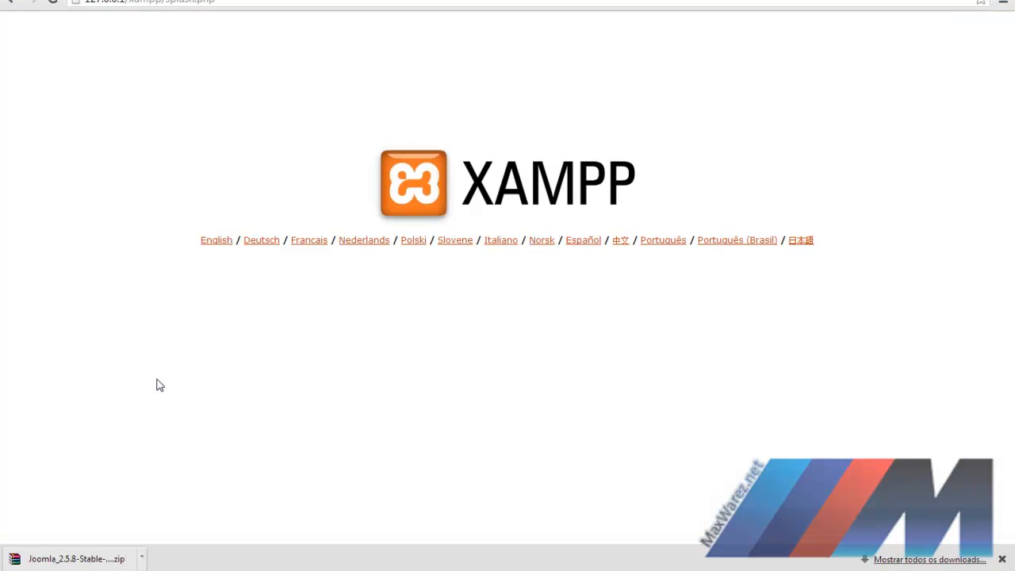
# Step: Refresh localhost to get the 404 'Objeto não encontrado!' error, then return to the Explorer windows
pyautogui.press('F5')
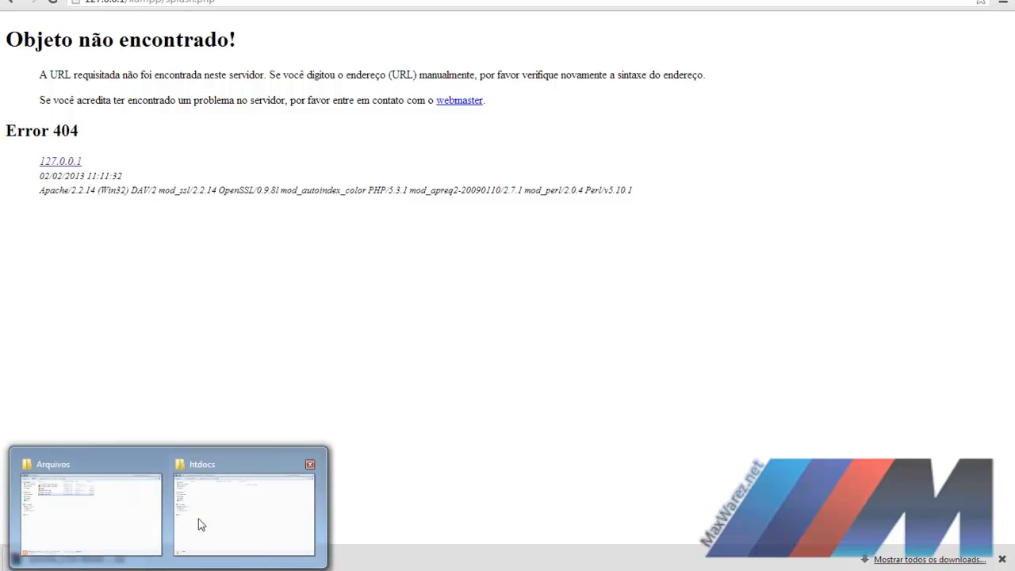
pyautogui.click(227, 499)
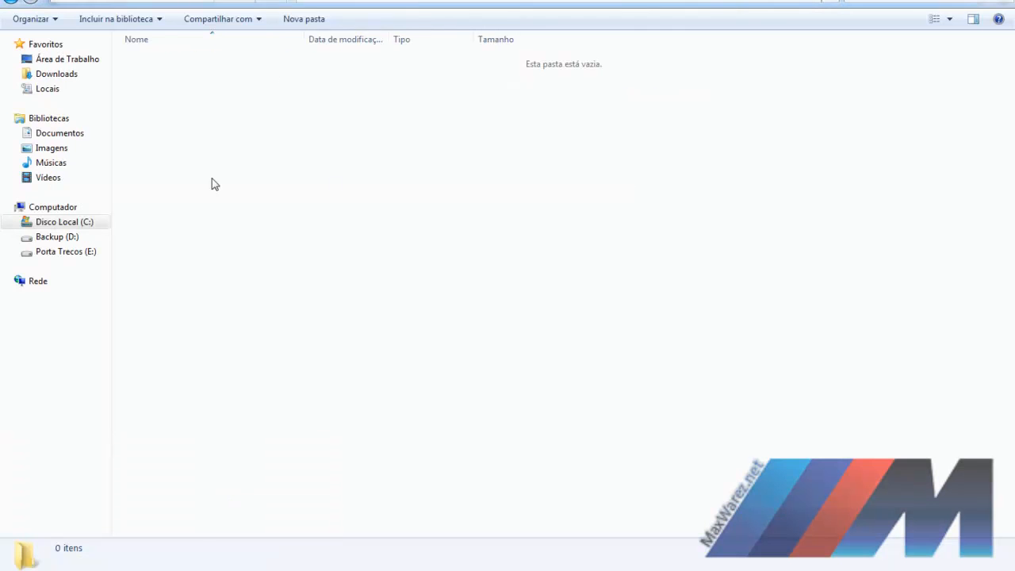
pyautogui.click(138, 552)
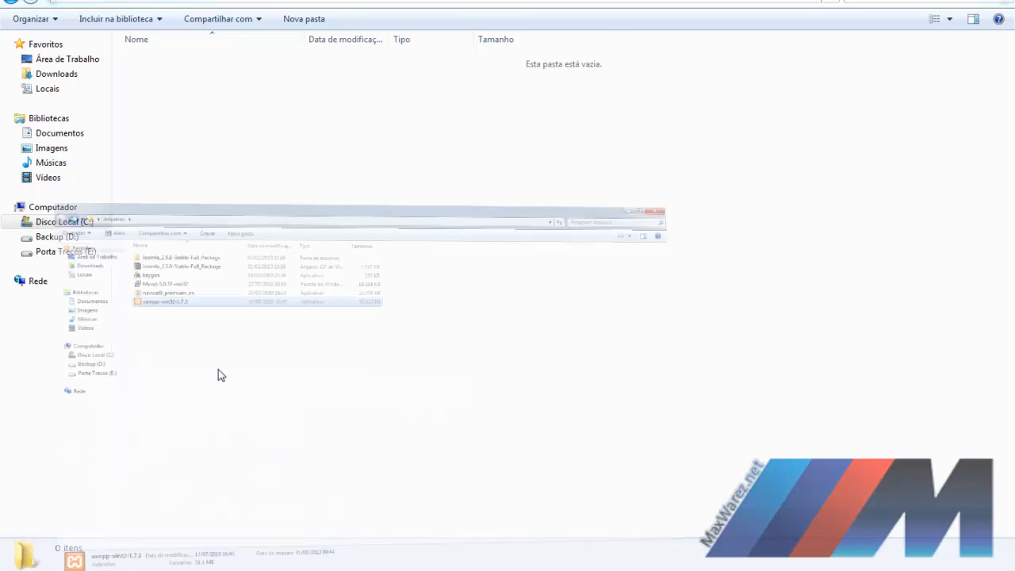
# Step: Copy all 22 Joomla 2.5.8 files and folders from the extracted package into C:\xampp\htdocs
pyautogui.doubleClick(167, 62)
pyautogui.moveTo(457, 449); pyautogui.dragTo(126, 57)
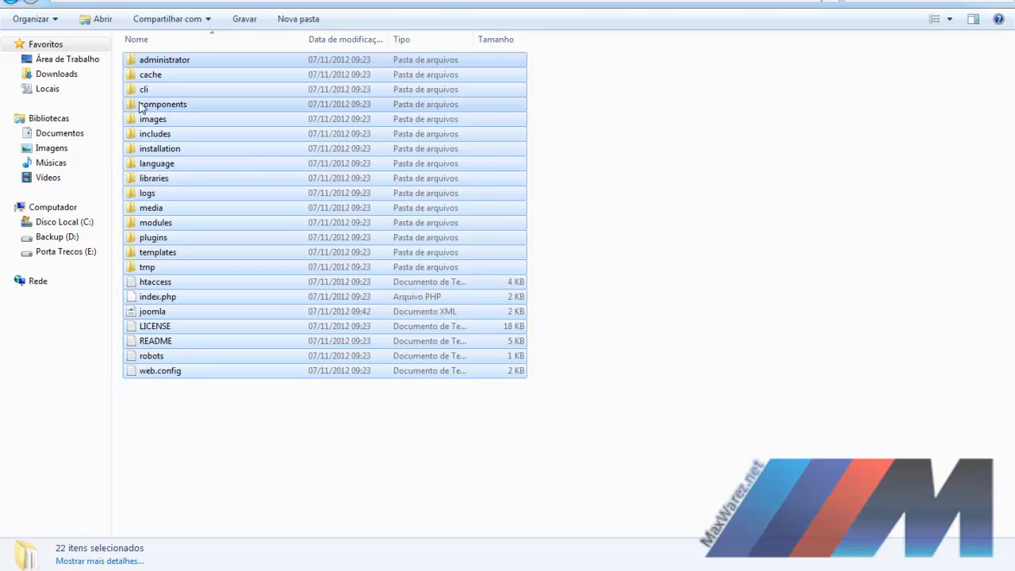
pyautogui.rightClick(145, 84)
pyautogui.click(213, 216)
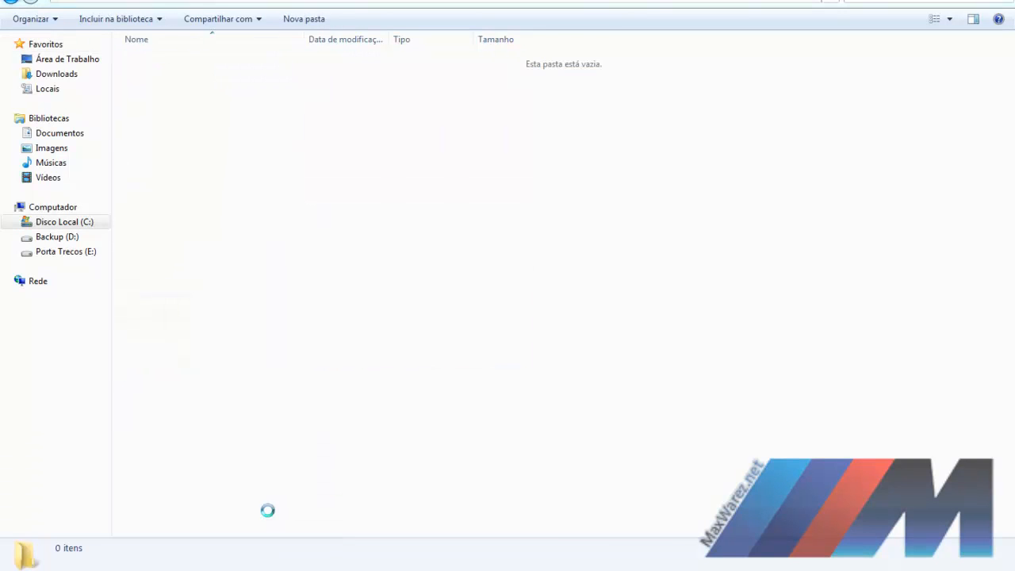
pyautogui.rightClick(190, 164)
pyautogui.click(243, 264)
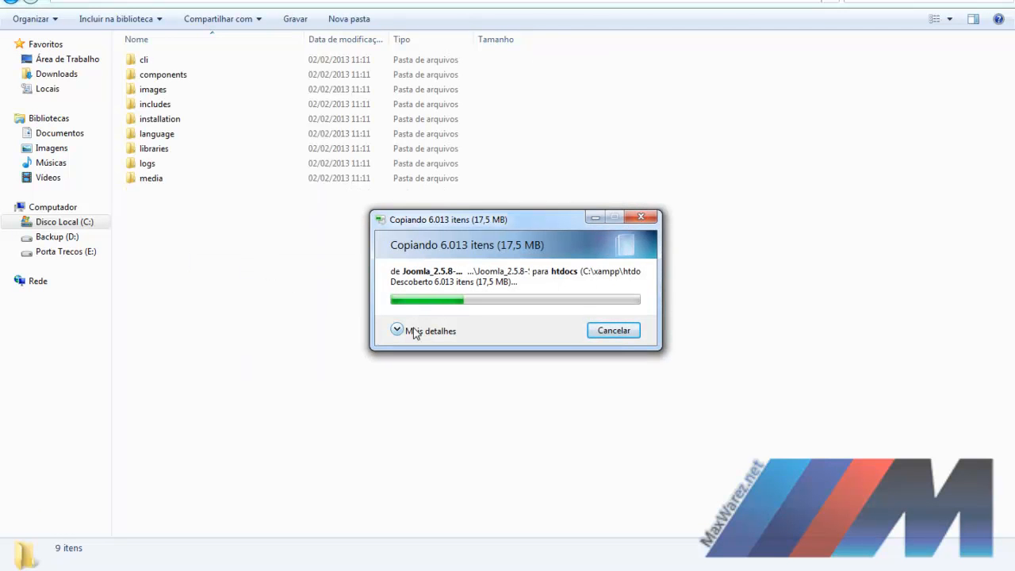
pyautogui.click(397, 330)
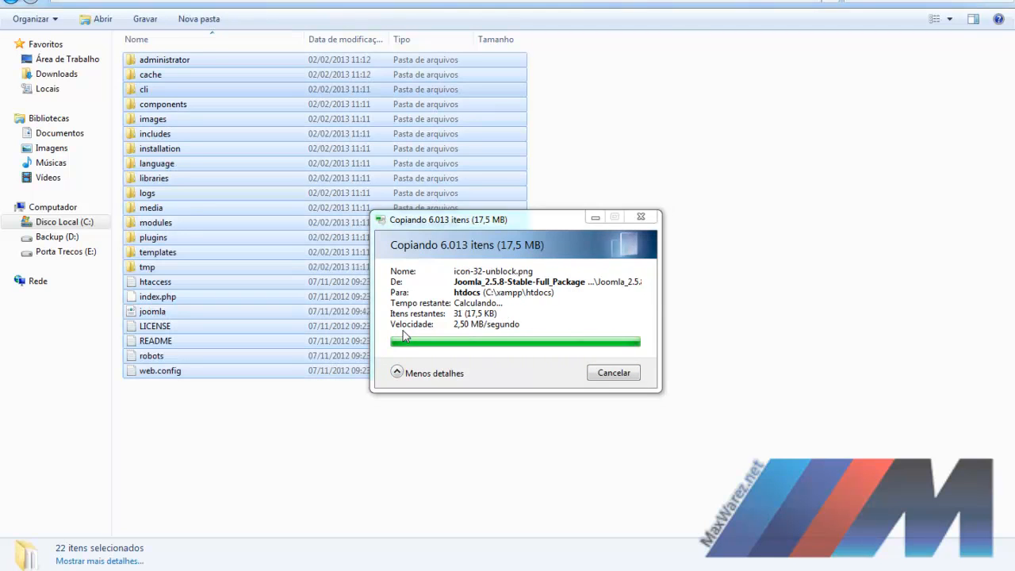
pyautogui.click(256, 430)
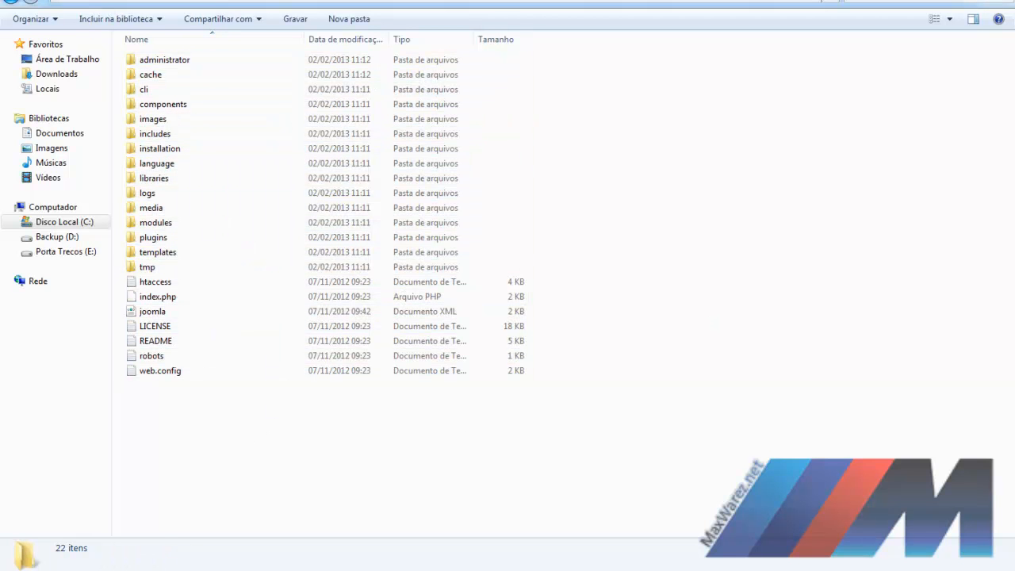
pyautogui.hotkey('ctrl', 'a')
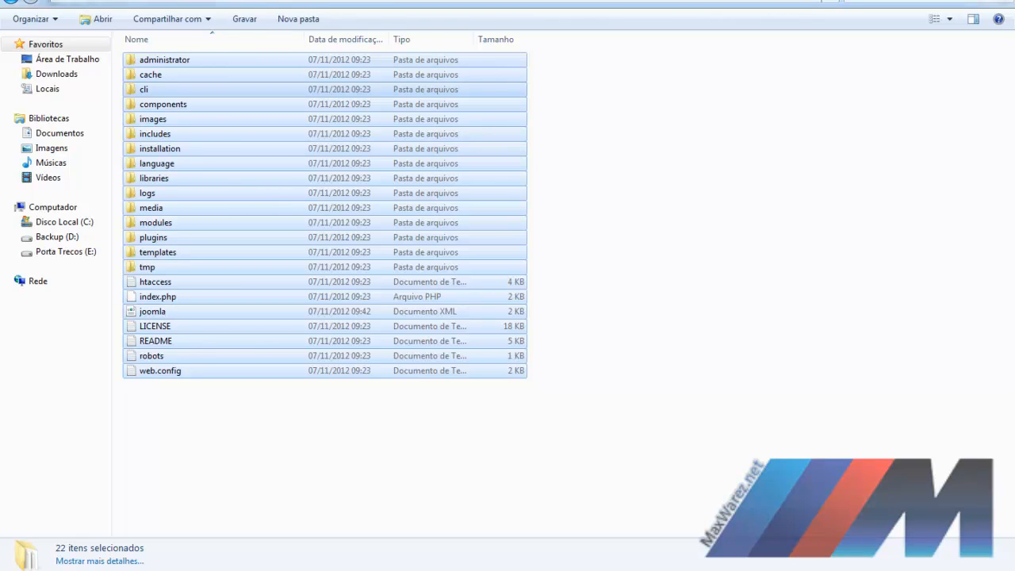
pyautogui.click(6, 5)
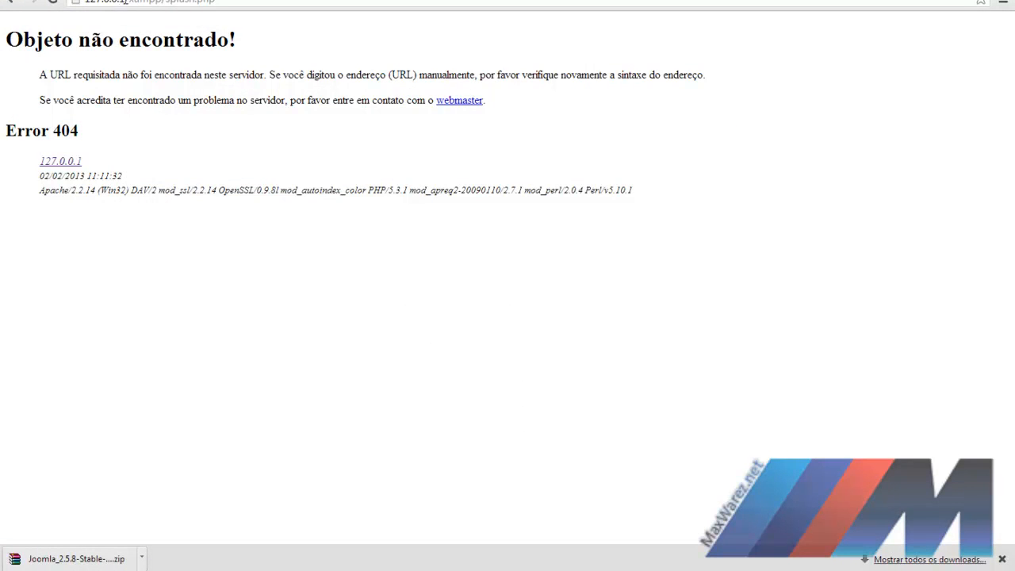
# Step: Load 127.0.0.1 to start the Joomla installer and continue with Português (Brasil)
pyautogui.press('BackSpace')
pyautogui.press('BackSpace')
pyautogui.press('BackSpace')
pyautogui.press('BackSpace')
pyautogui.press('BackSpace')
pyautogui.press('BackSpace')
pyautogui.press('BackSpace')
pyautogui.press('BackSpace')
pyautogui.press('BackSpace')
pyautogui.press('BackSpace')
pyautogui.press('BackSpace')
pyautogui.press('BackSpace')
pyautogui.press('BackSpace')
pyautogui.press('BackSpace')
pyautogui.press('BackSpace')
pyautogui.press('BackSpace')
pyautogui.press('BackSpace')
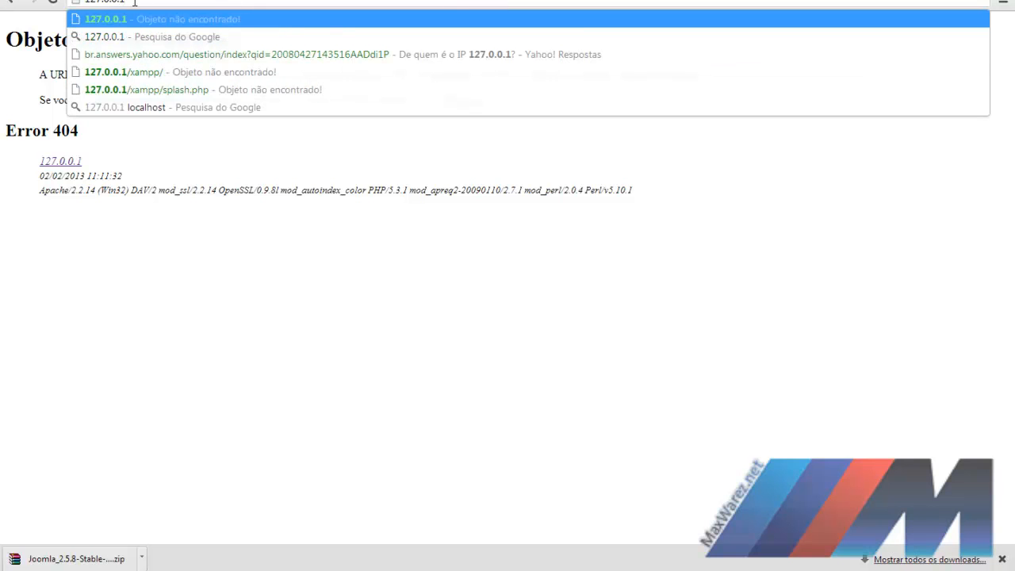
pyautogui.press('Return')
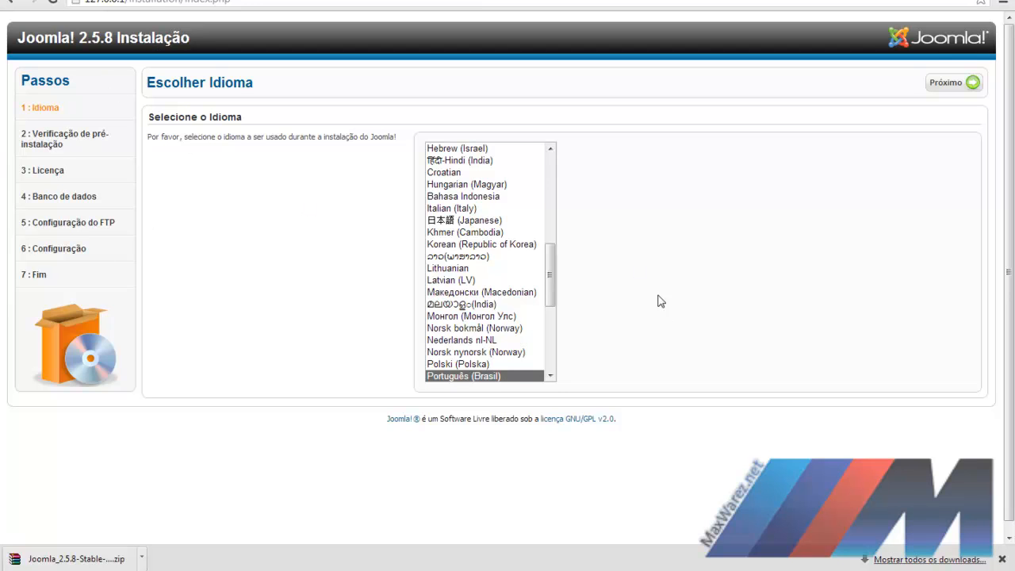
pyautogui.click(944, 84)
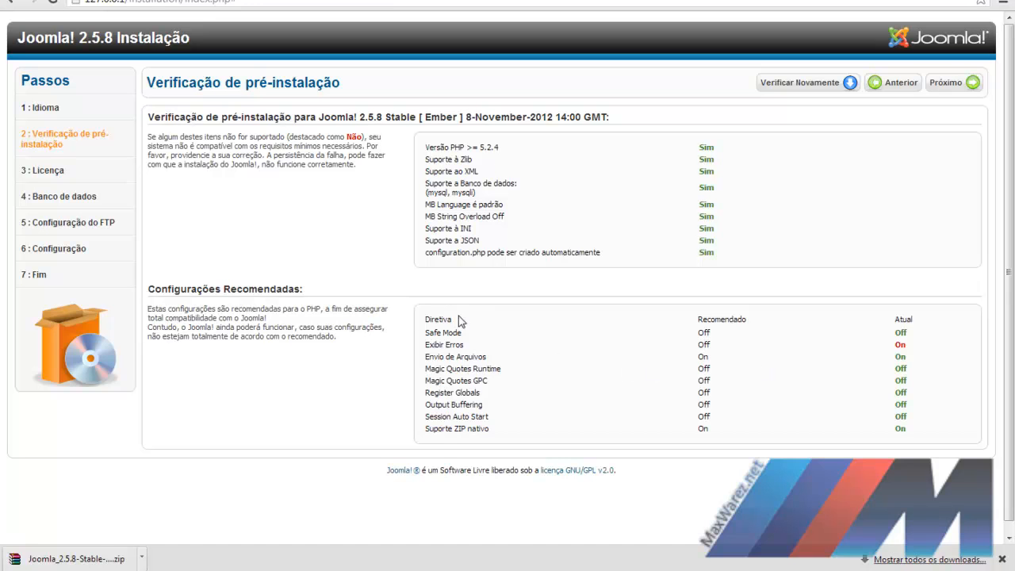
# Step: Highlight the Exibir Erros setting and its red On value, then continue to the license step
pyautogui.moveTo(429, 347); pyautogui.dragTo(717, 345)
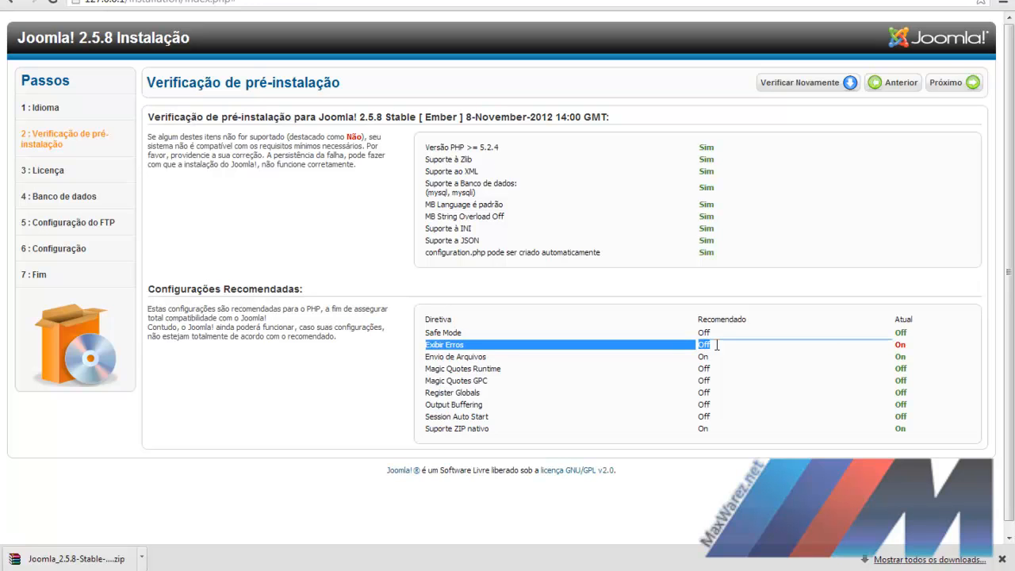
pyautogui.moveTo(918, 350); pyautogui.dragTo(894, 346)
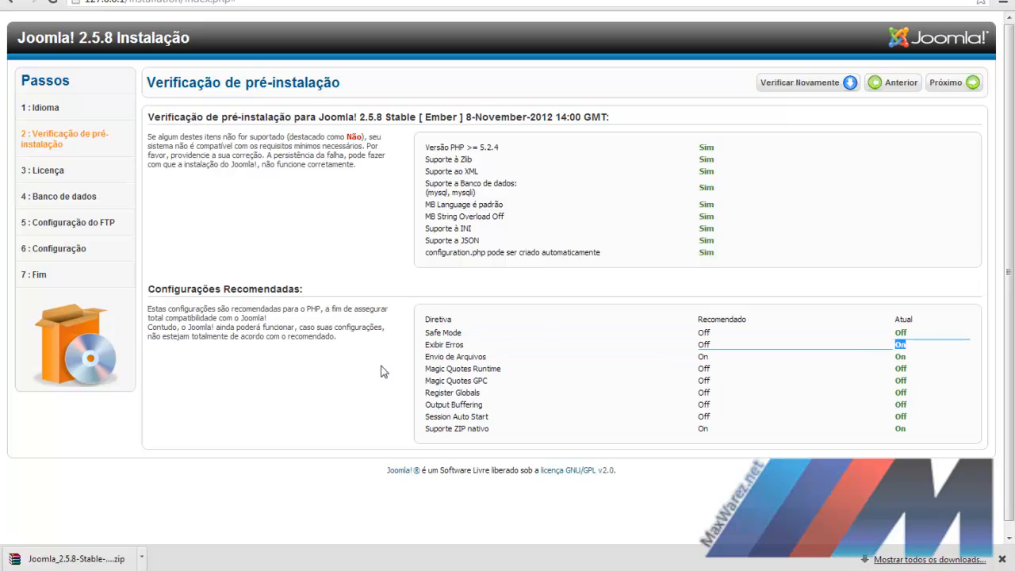
pyautogui.click(441, 344)
pyautogui.moveTo(441, 345); pyautogui.dragTo(571, 345)
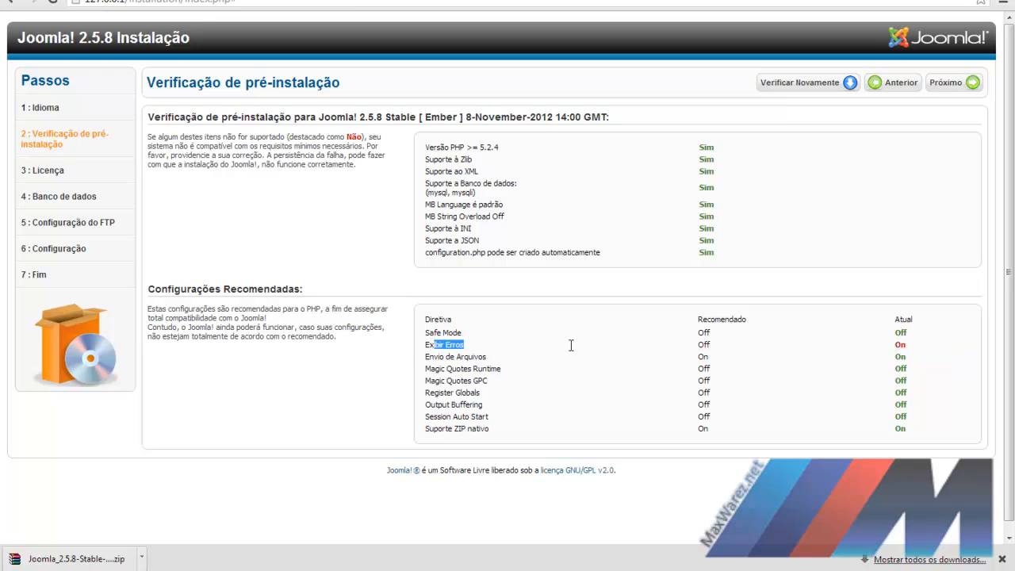
pyautogui.moveTo(429, 344); pyautogui.dragTo(470, 345)
pyautogui.click(426, 345)
pyautogui.moveTo(429, 345); pyautogui.dragTo(466, 344)
pyautogui.click(897, 344)
pyautogui.moveTo(897, 344); pyautogui.dragTo(920, 349)
pyautogui.click(884, 355)
pyautogui.click(954, 85)
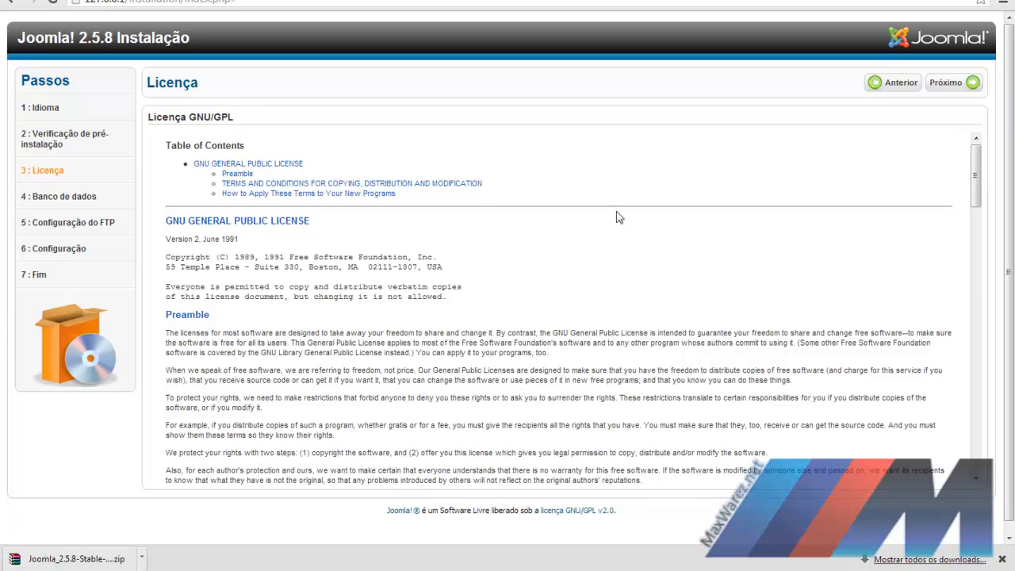
# Step: Scroll through the GNU GPL license text and continue to the database configuration
pyautogui.scroll(-20, 447, 199)
pyautogui.scroll(-3, 911, 272)
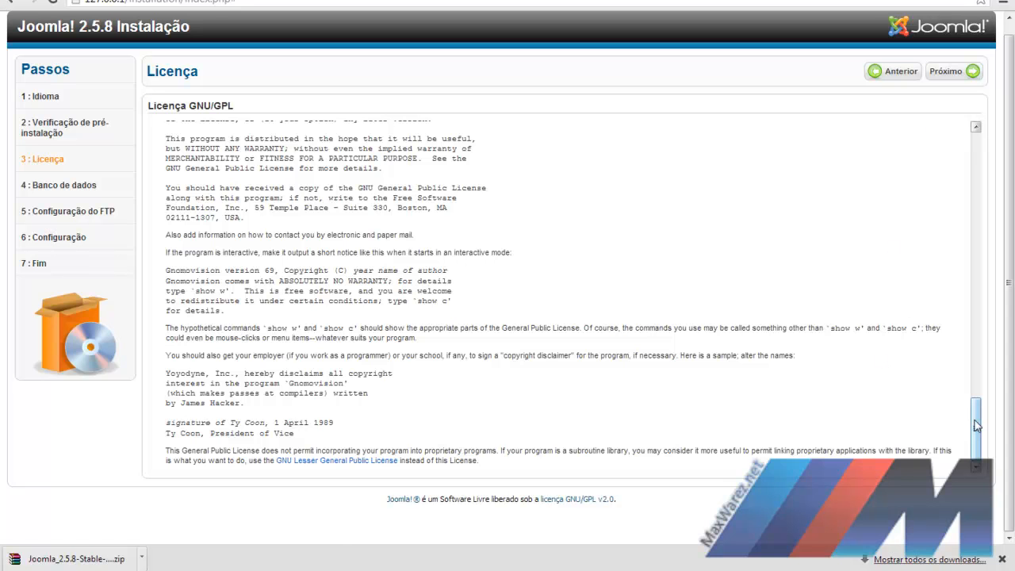
pyautogui.moveTo(977, 416); pyautogui.dragTo(977, 136)
pyautogui.click(964, 73)
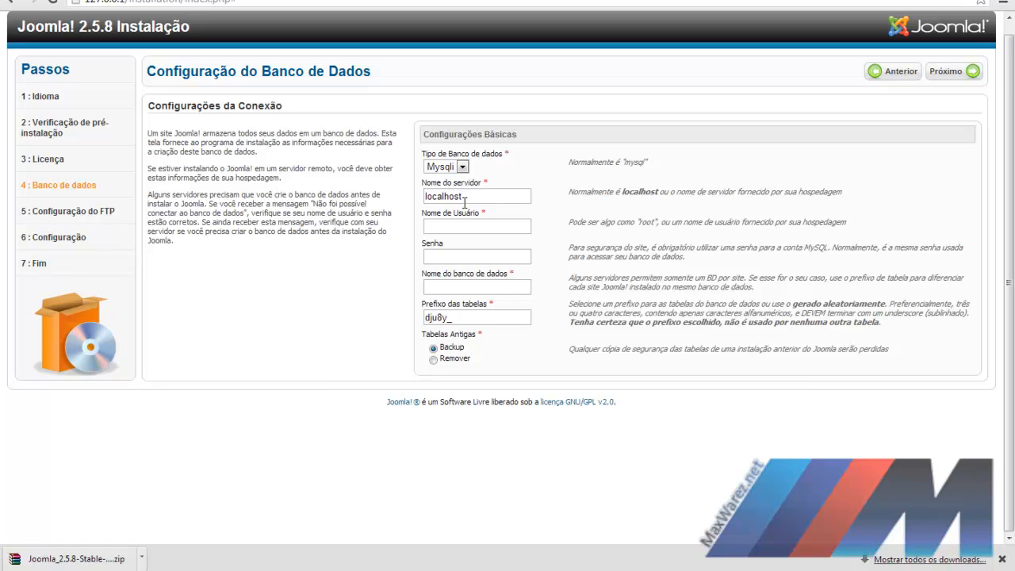
# Step: Change the database type from Mysqli to Mysql, leaving the server as localhost
pyautogui.click(463, 167)
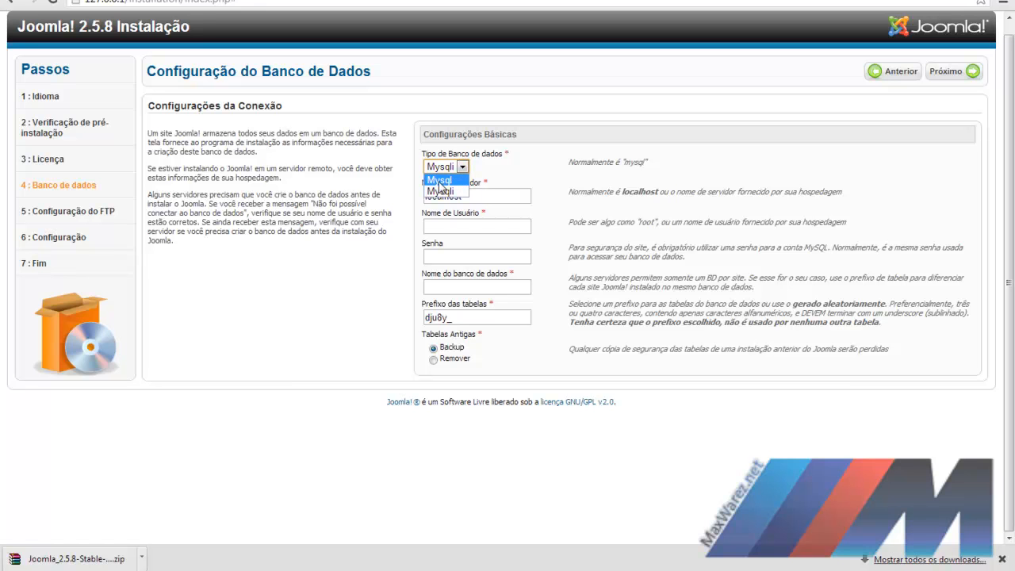
pyautogui.click(456, 181)
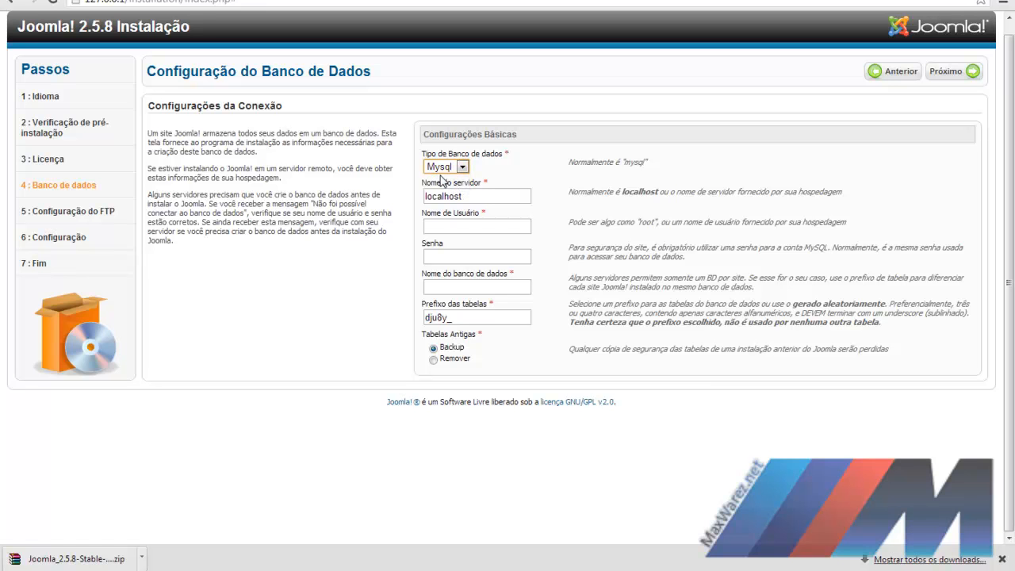
pyautogui.moveTo(569, 162); pyautogui.dragTo(646, 165)
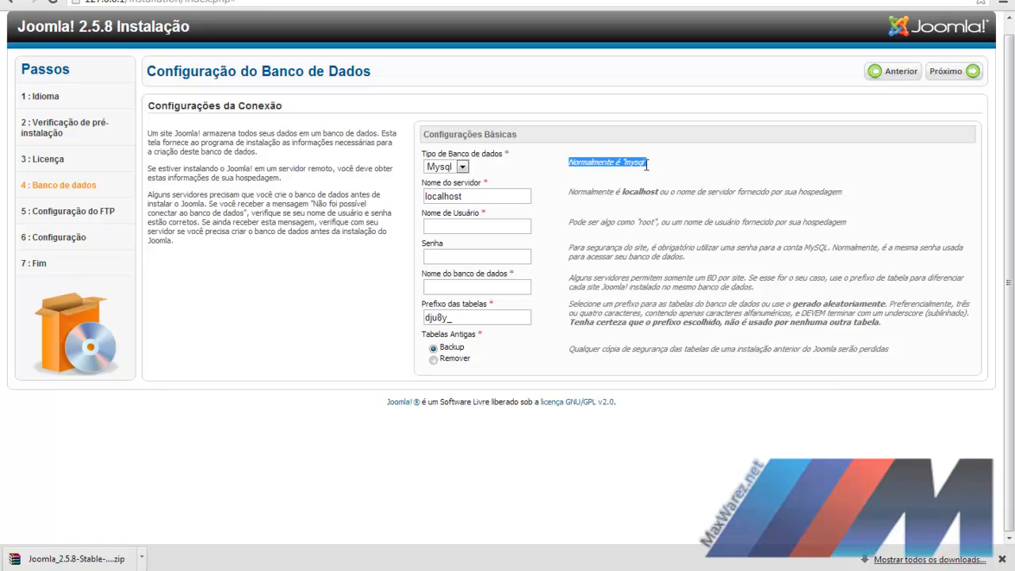
pyautogui.click(463, 167)
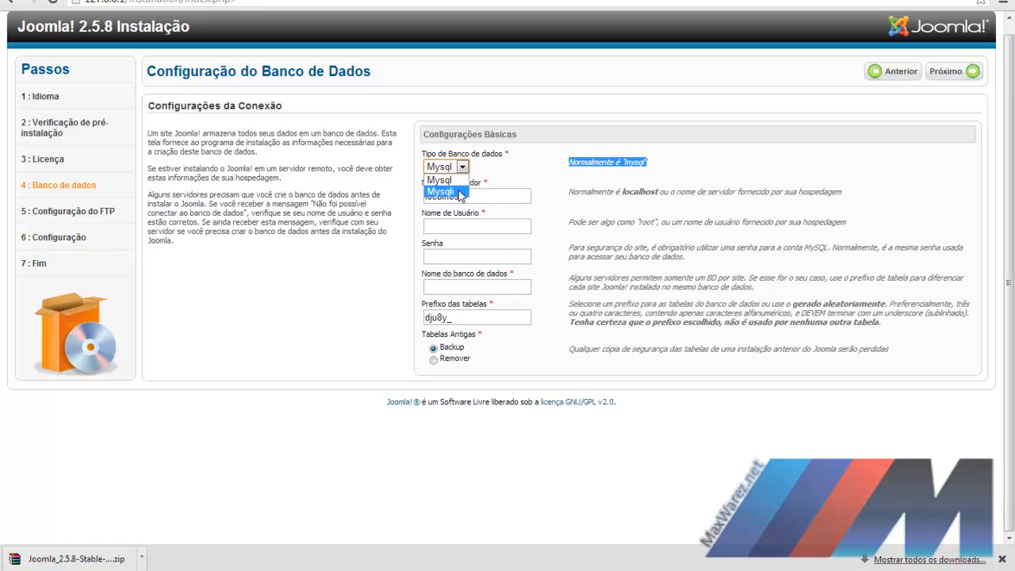
pyautogui.click(459, 192)
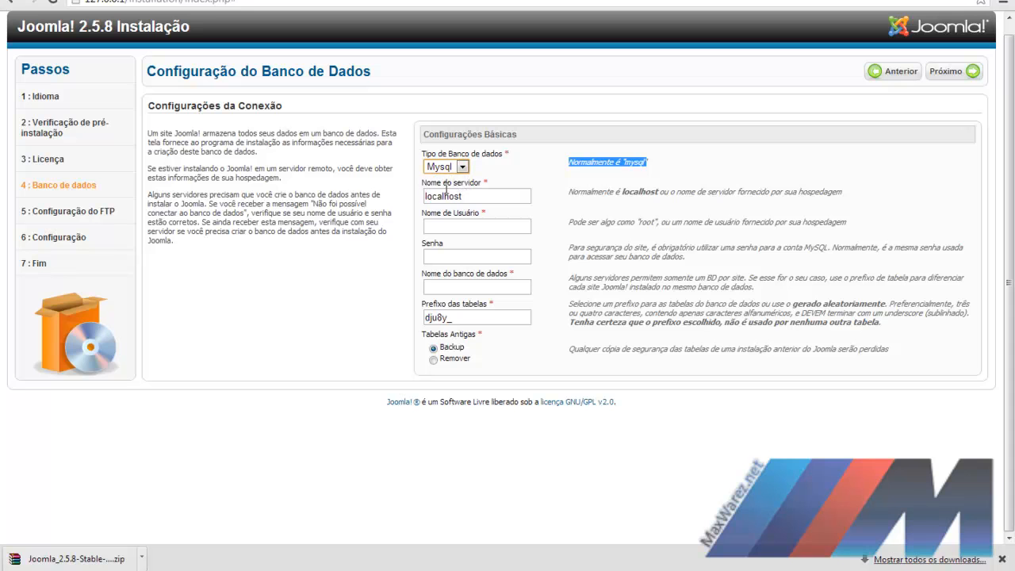
pyautogui.click(486, 197)
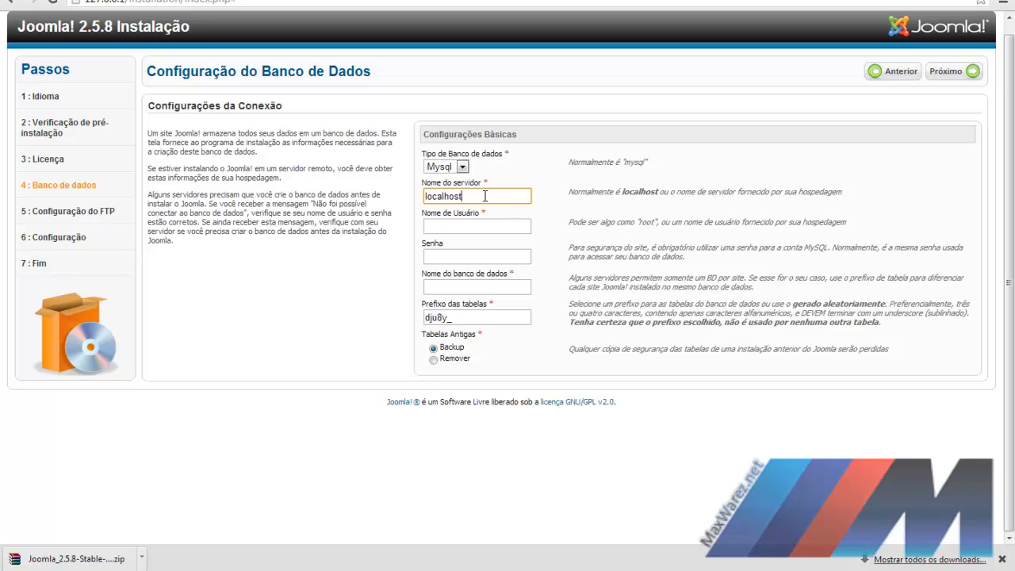
# Step: Enter user root with a blank password, database name joomla and table prefix bj_
pyautogui.click(470, 225)
pyautogui.write('root')
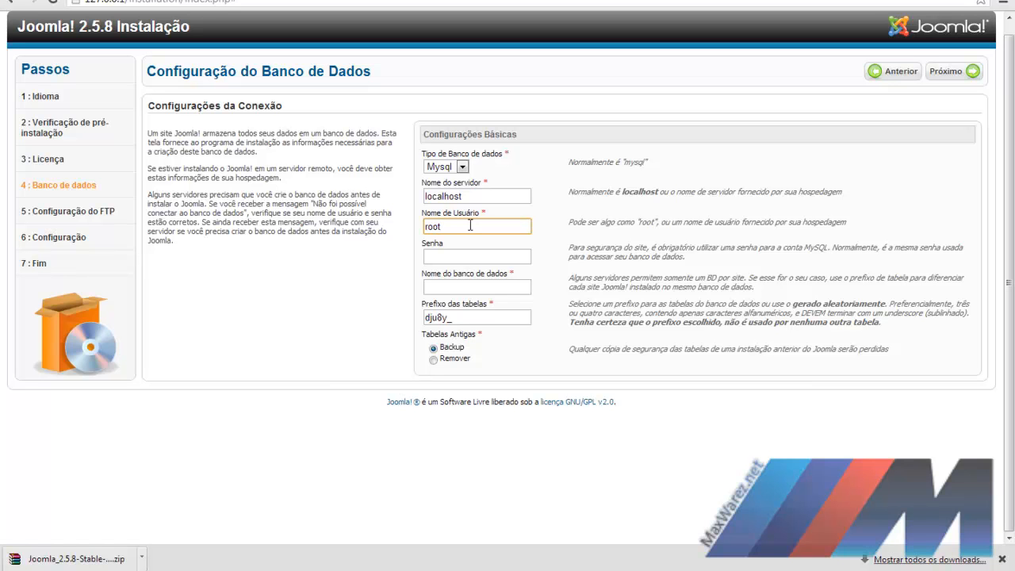
pyautogui.click(447, 253)
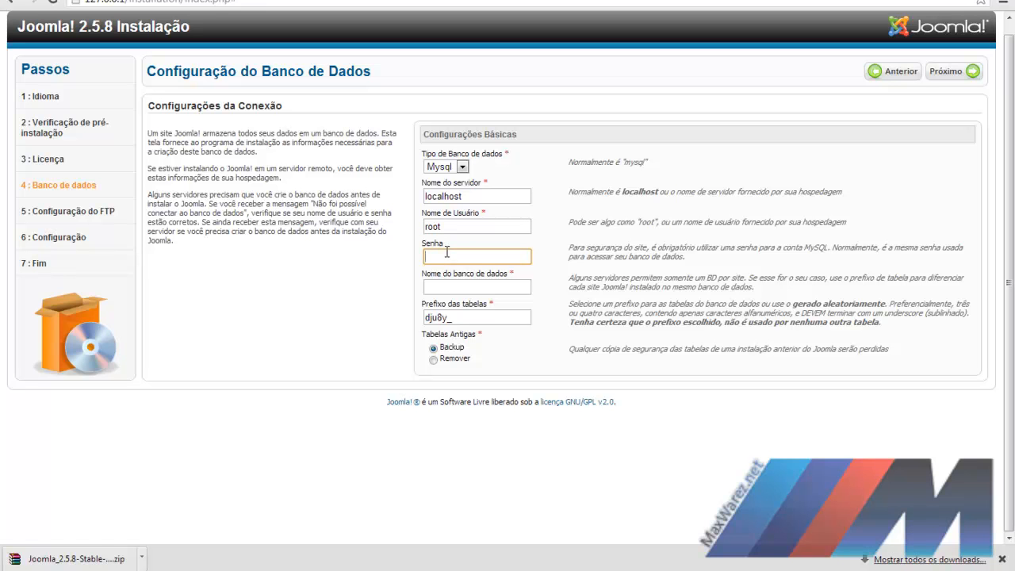
pyautogui.click(463, 286)
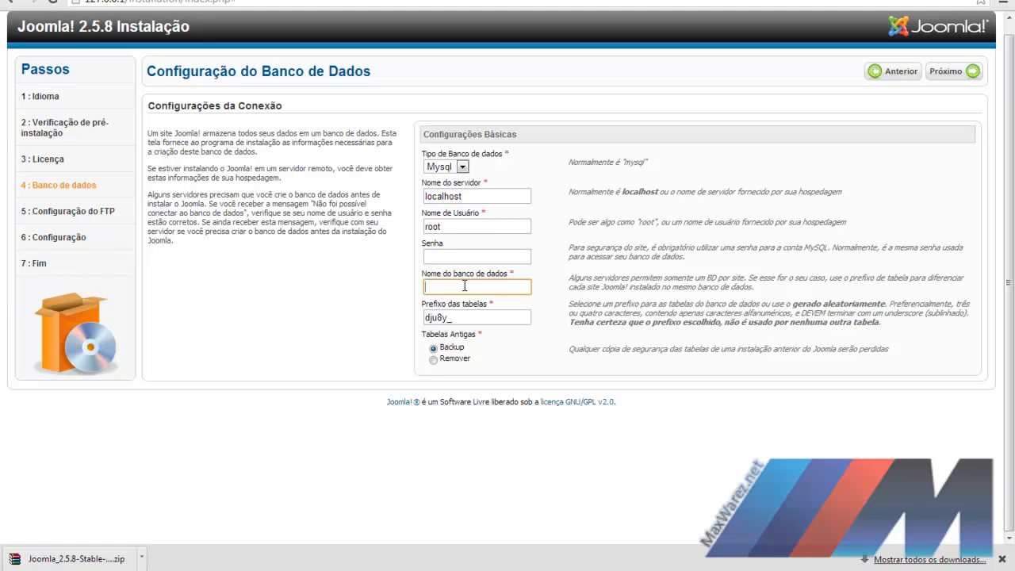
pyautogui.write('joomla')
pyautogui.press('Tab')
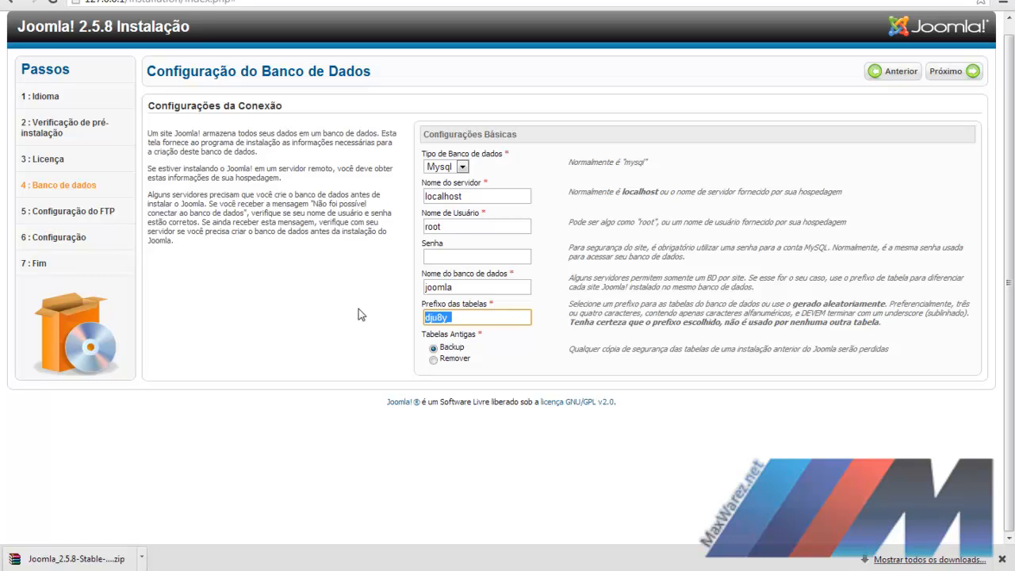
pyautogui.write('bj_')
# Step: Recheck the server, username and empty password fields, then submit to reach the FTP step
pyautogui.doubleClick(486, 196)
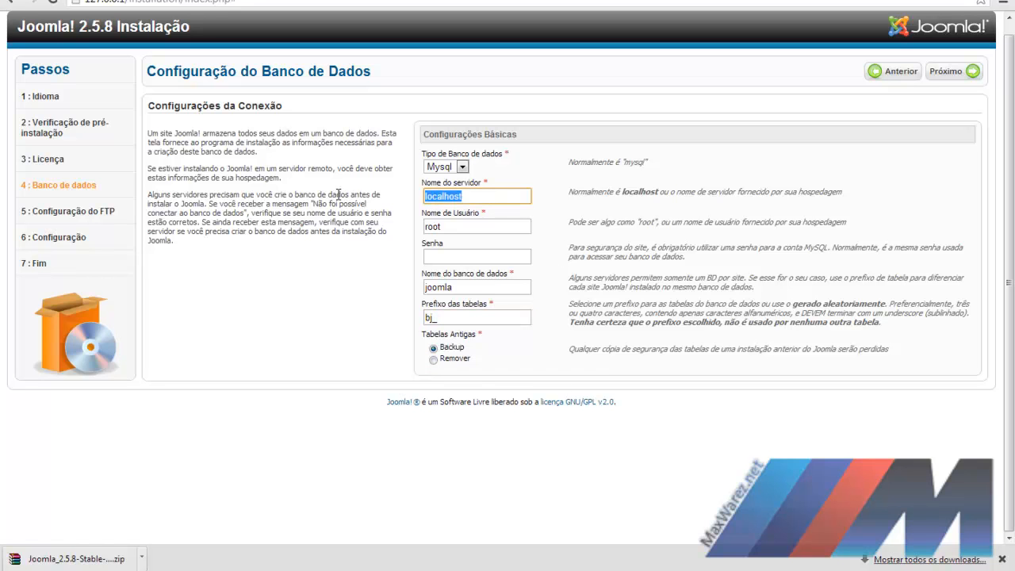
pyautogui.press('Tab')
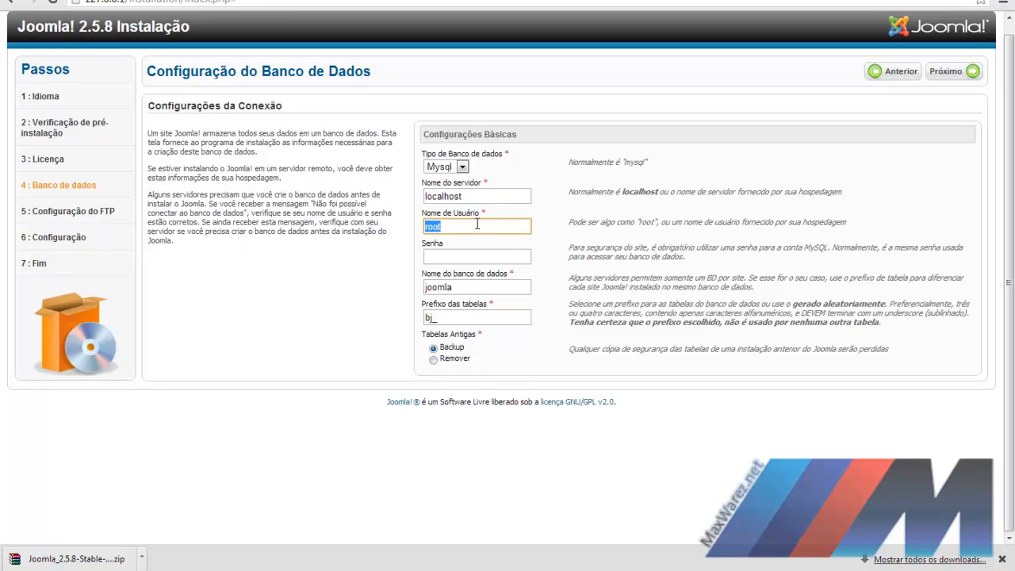
pyautogui.click(457, 257)
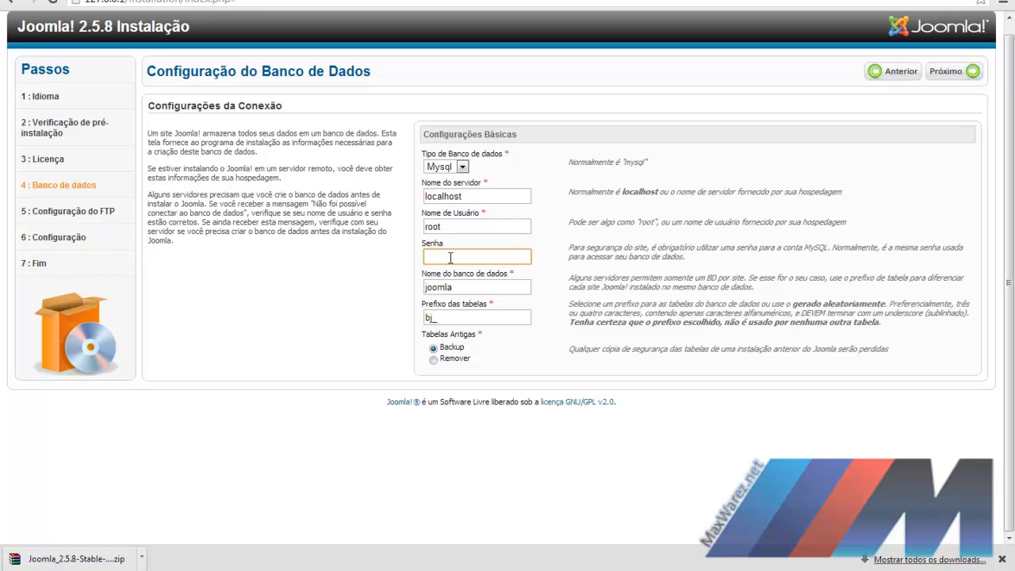
pyautogui.click(463, 288)
pyautogui.click(479, 261)
pyautogui.click(960, 72)
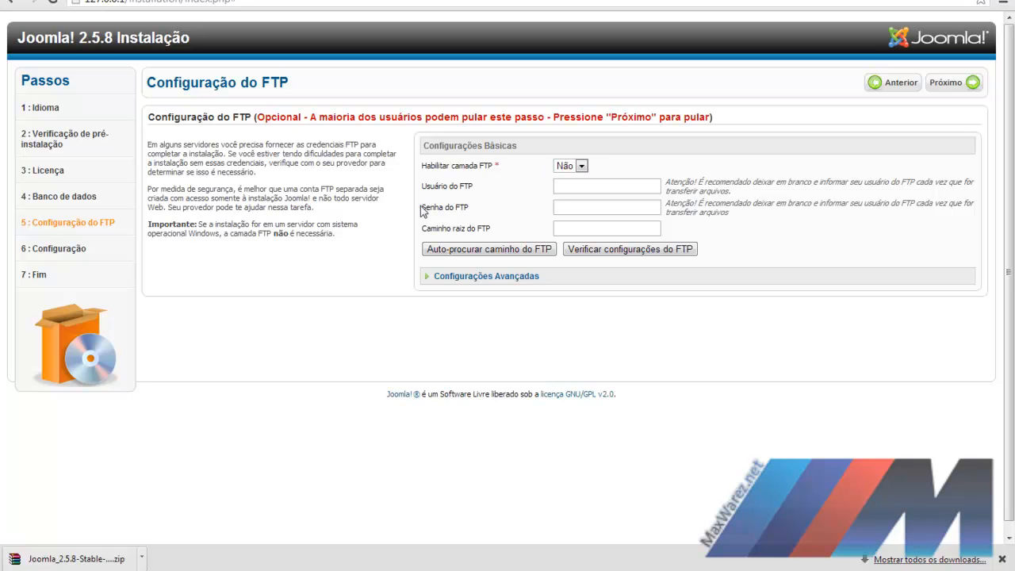
# Step: Skip the FTP setup, then enter the site name MaxWarez and the administrator e-mail
pyautogui.click(947, 82)
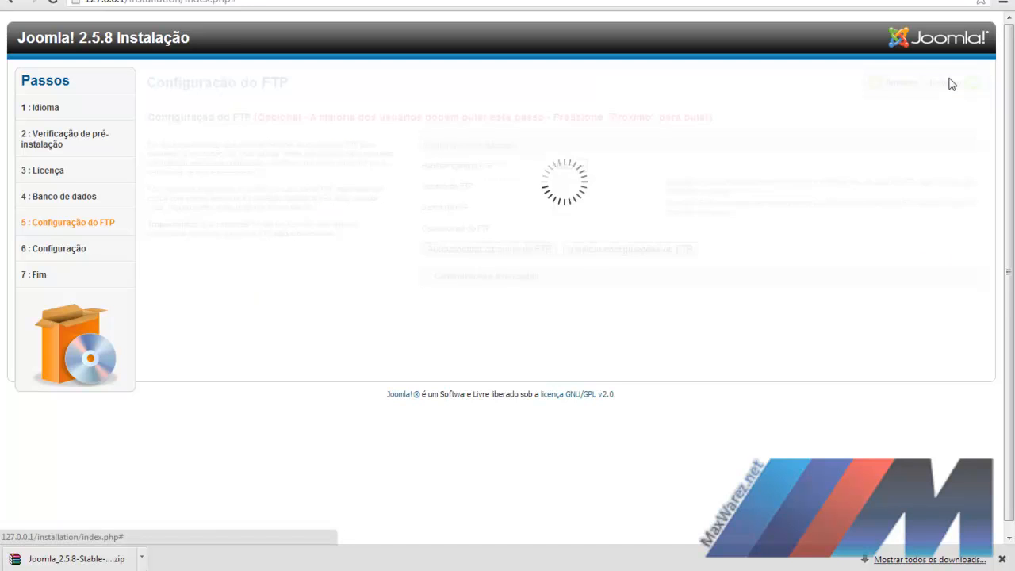
pyautogui.click(578, 166)
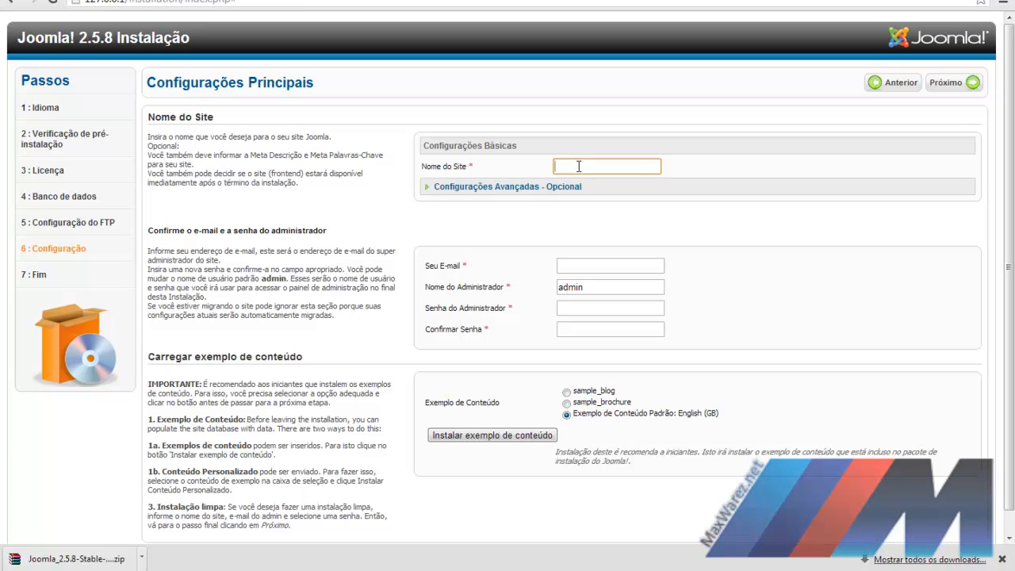
pyautogui.write('MaxWarez')
pyautogui.click(574, 264)
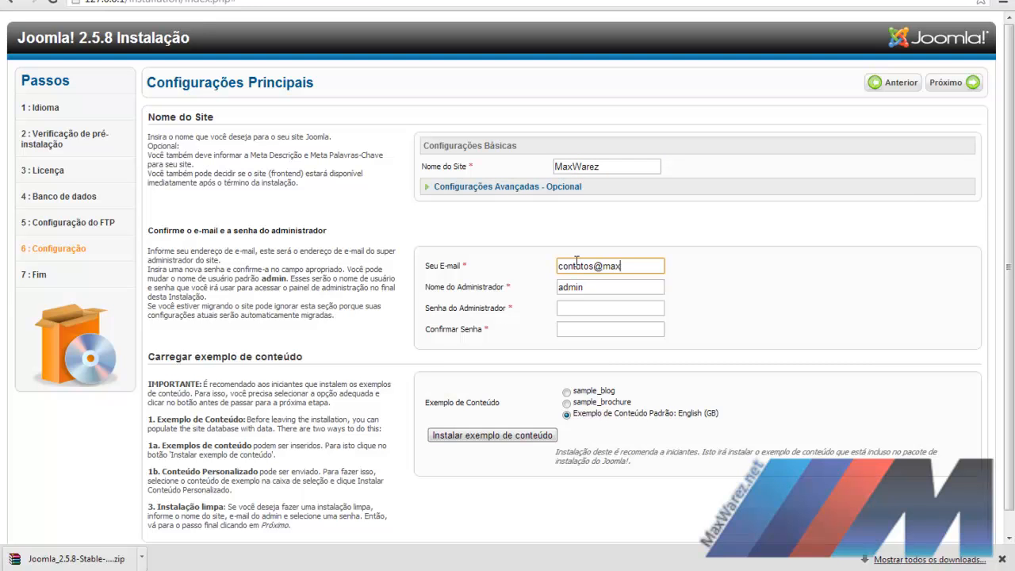
pyautogui.press('Tab')
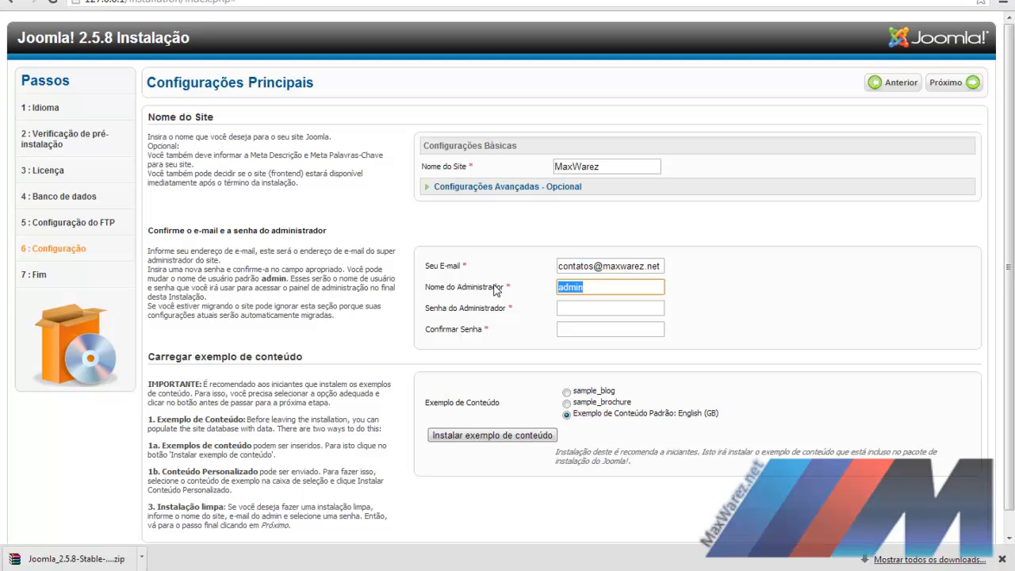
# Step: Enter the administrator password and confirm it in the second field
pyautogui.click(581, 310)
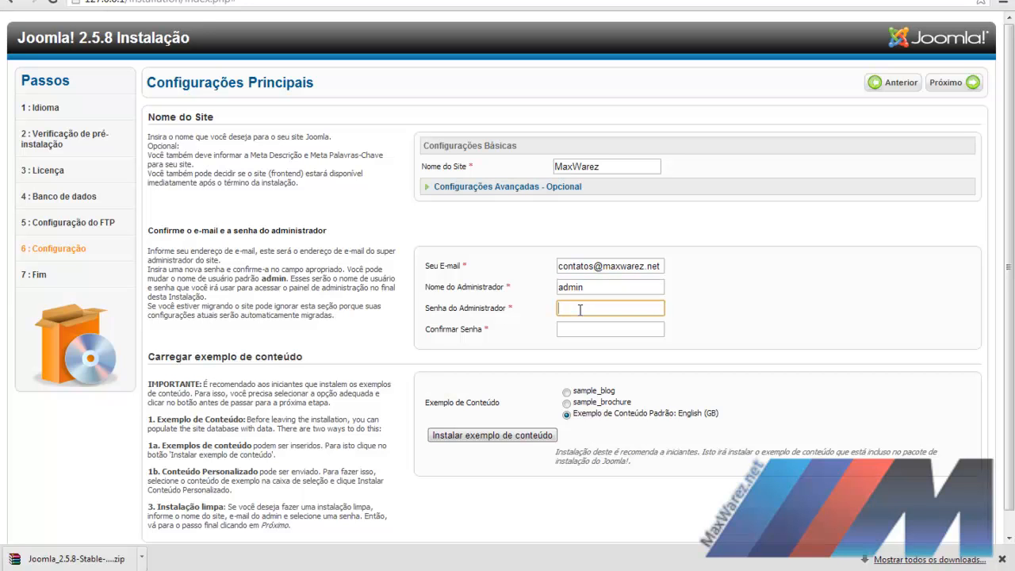
pyautogui.write('••••••')
pyautogui.press('Tab')
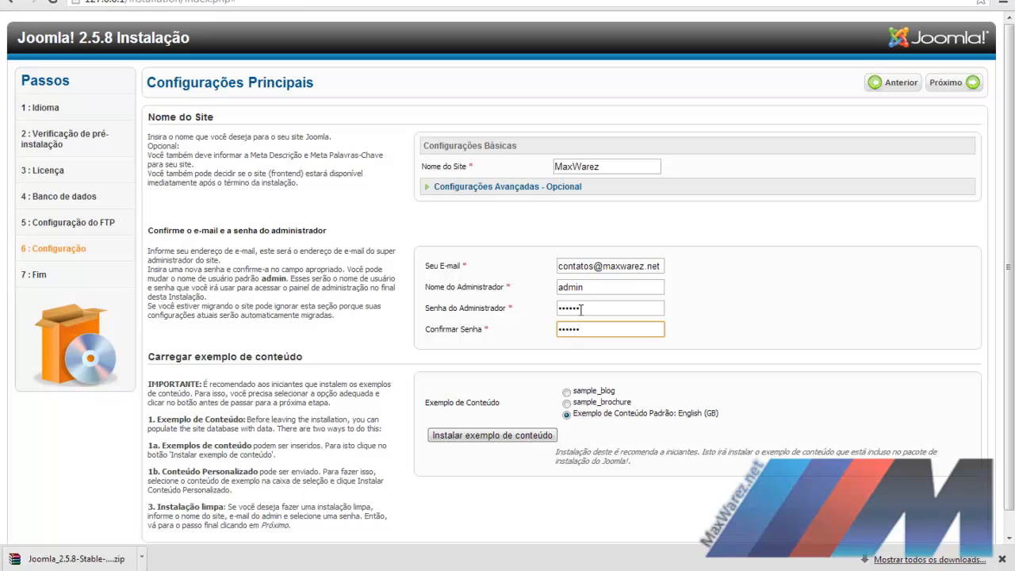
pyautogui.write('••••••')
pyautogui.scroll(-1, 533, 418)
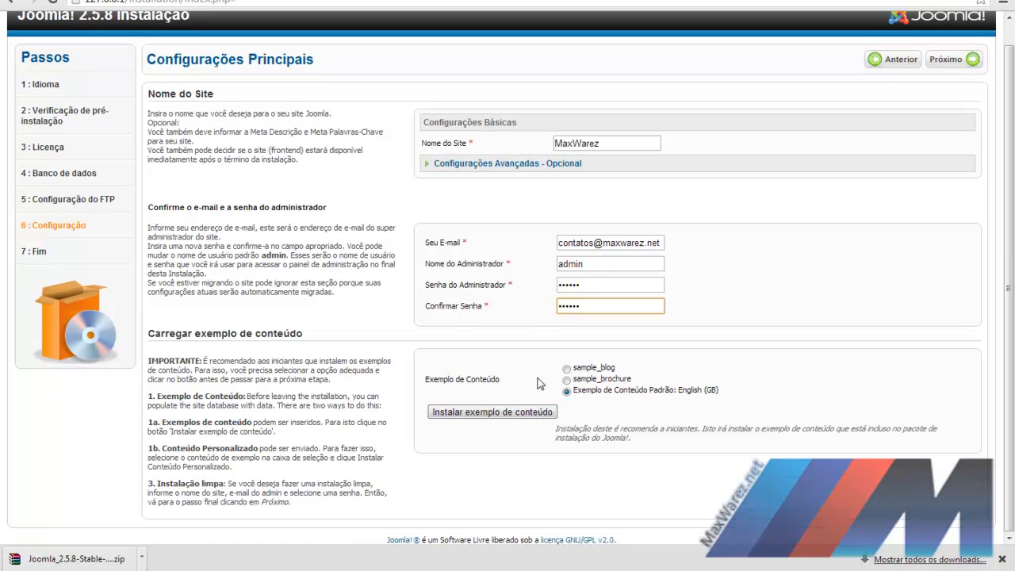
# Step: Finish the installation, remove the installation directory, and bring the Joomla site folder forward in Explorer
pyautogui.click(967, 64)
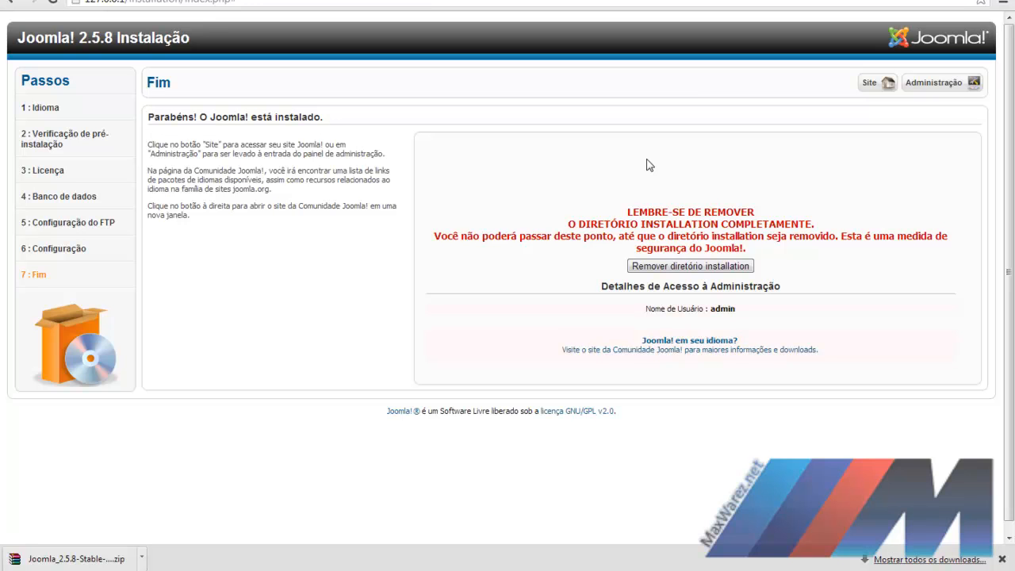
pyautogui.click(673, 266)
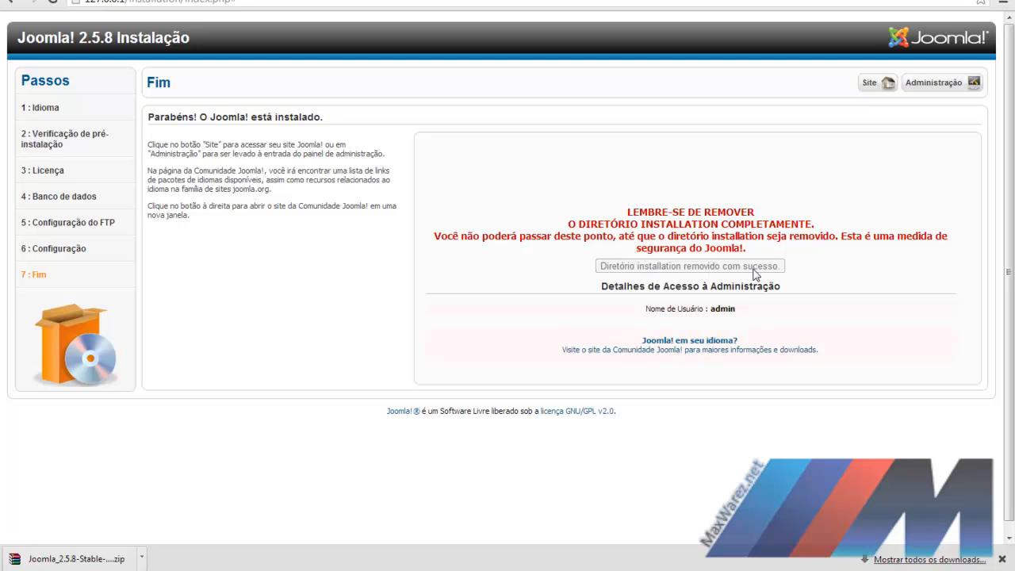
pyautogui.moveTo(181, 568)
pyautogui.click(238, 512)
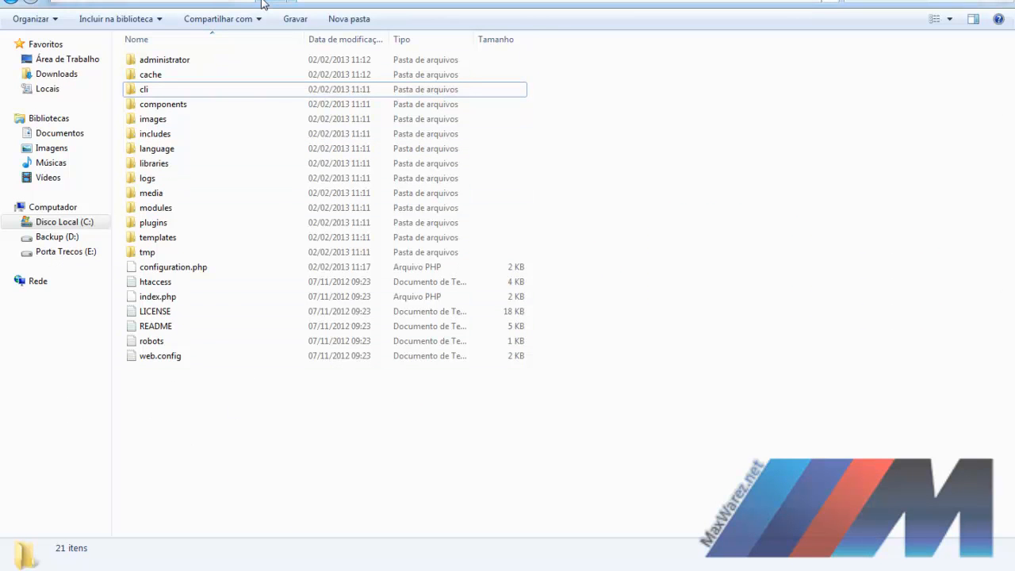
# Step: Check the installation folder inside Downloads' Joomla_2.5.8-Stable-Full_Package, then return to the installer's Fim page
pyautogui.click(169, 570)
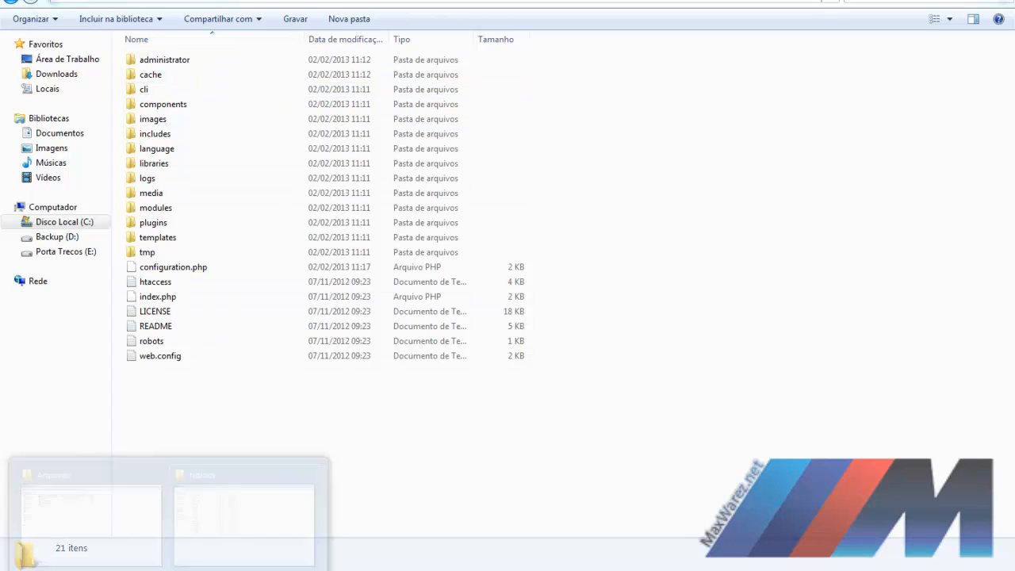
pyautogui.click(135, 480)
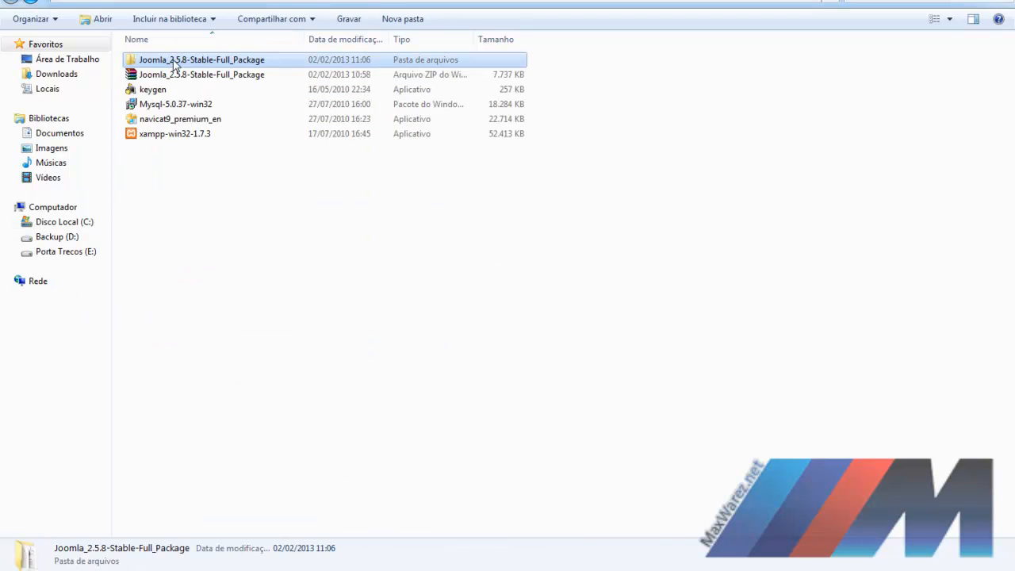
pyautogui.doubleClick(172, 63)
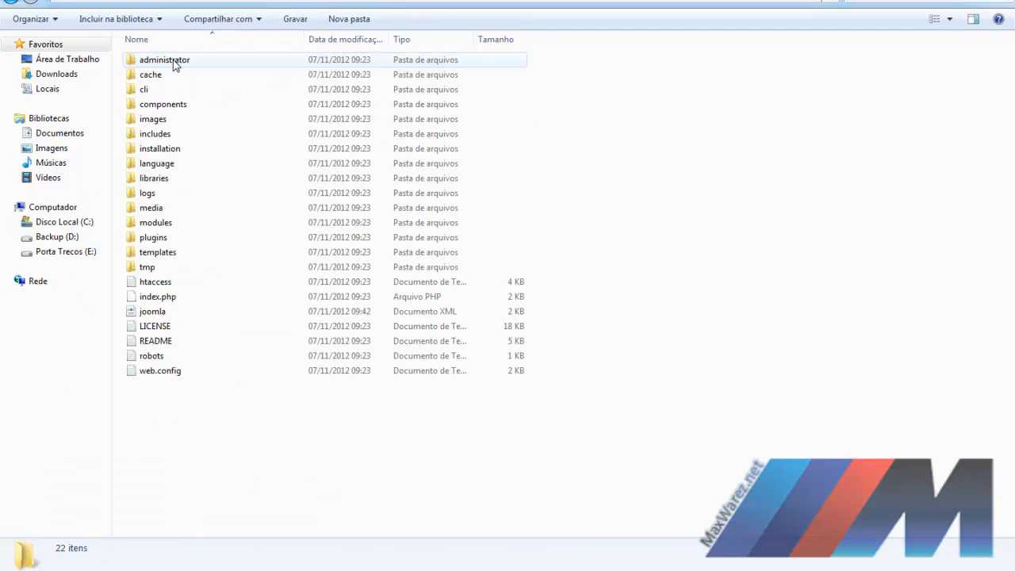
pyautogui.click(172, 149)
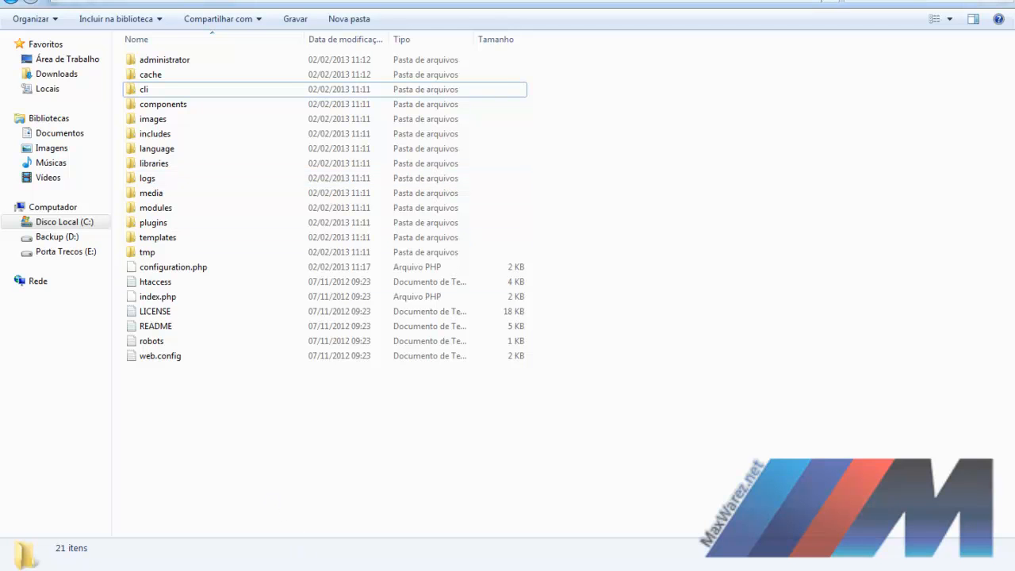
pyautogui.hotkey('alt', 'Tab')
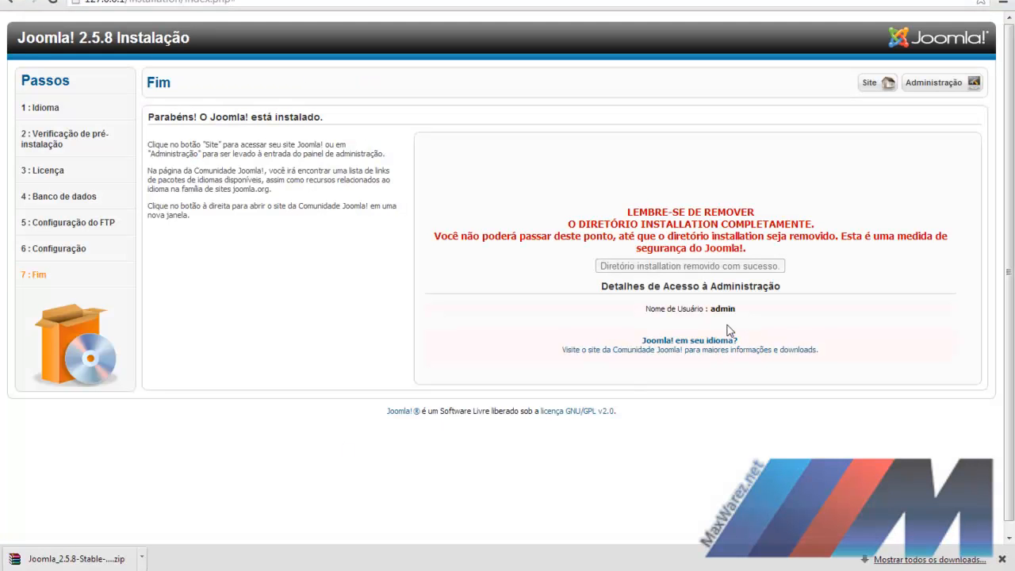
# Step: Open the new site's front page in a new tab, view it, and return to the Fim page
pyautogui.rightClick(872, 89)
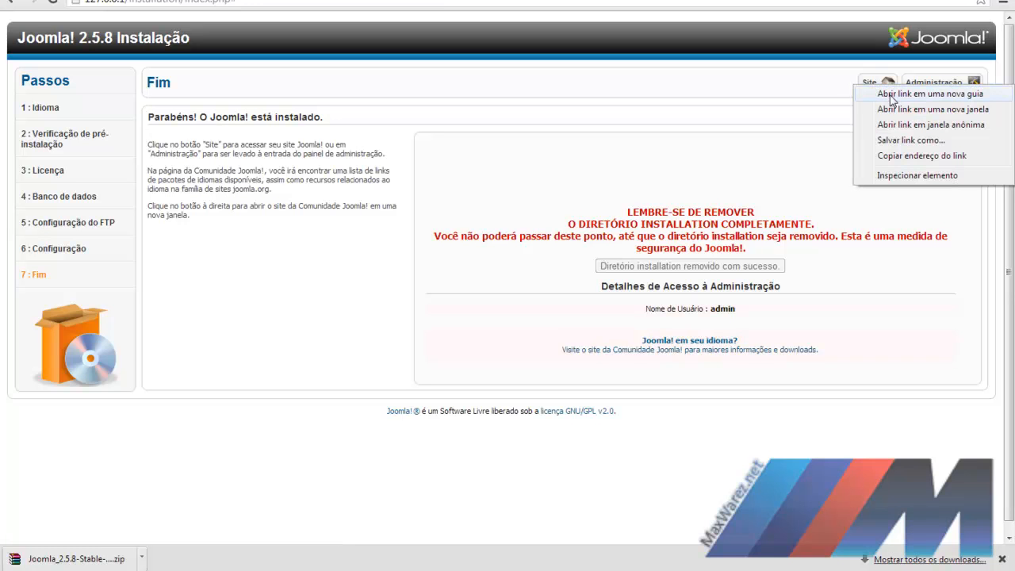
pyautogui.click(891, 94)
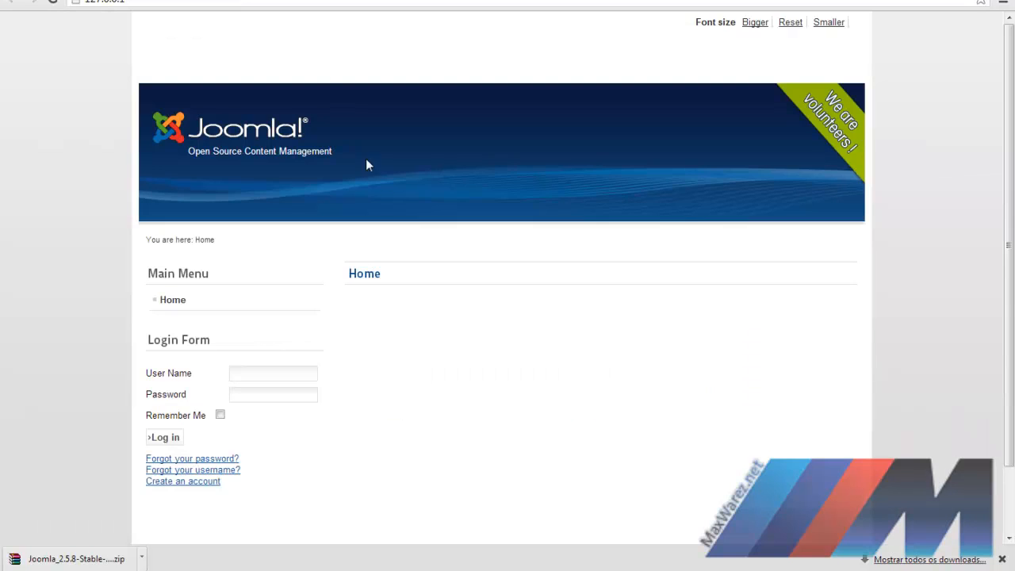
pyautogui.scroll(-1, 430, 152)
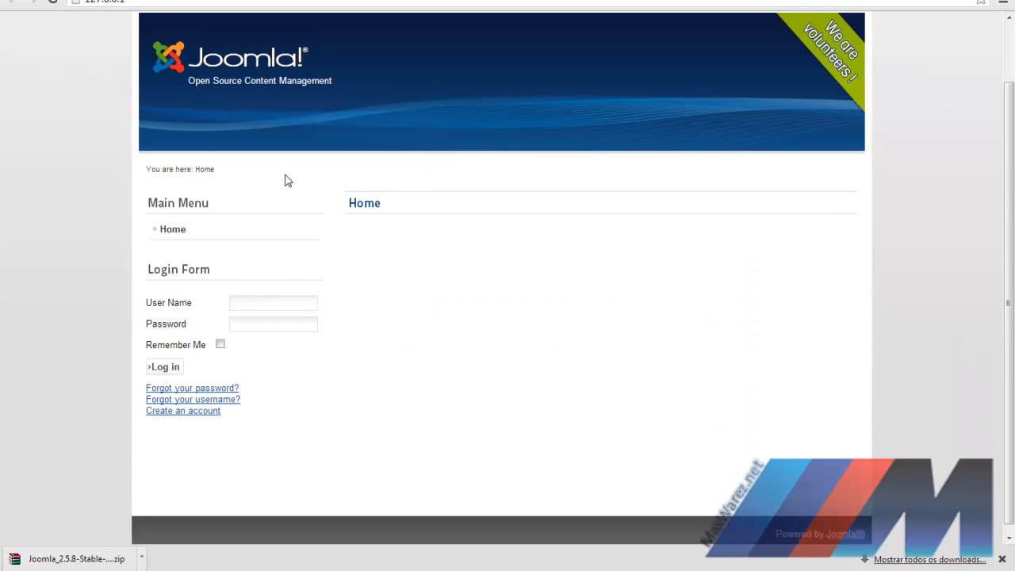
pyautogui.click(205, 0)
pyautogui.click(369, 0)
pyautogui.click(370, 0)
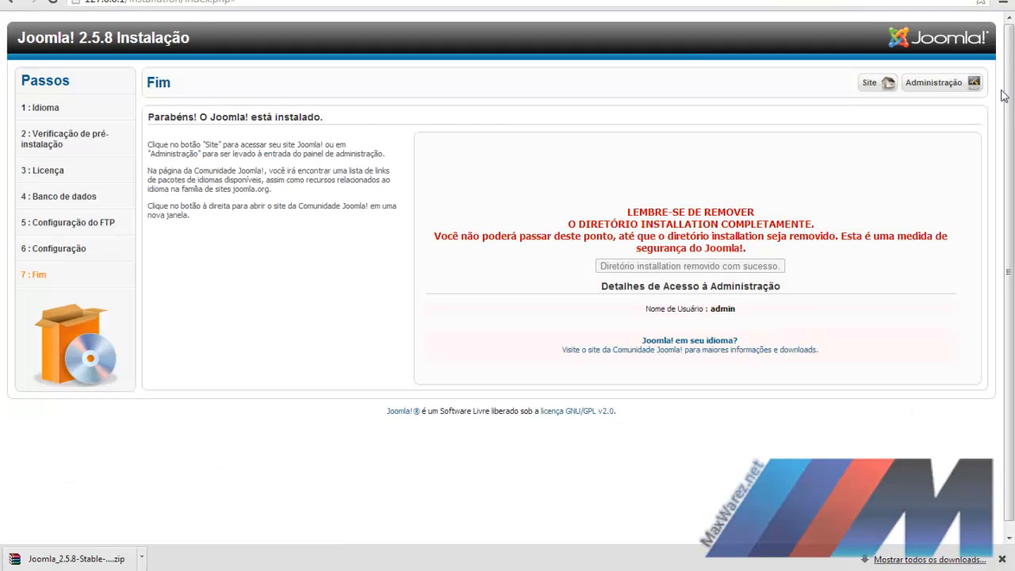
# Step: Log in to administration as admin with the account password and Default language, saving the password in the browser
pyautogui.click(941, 83)
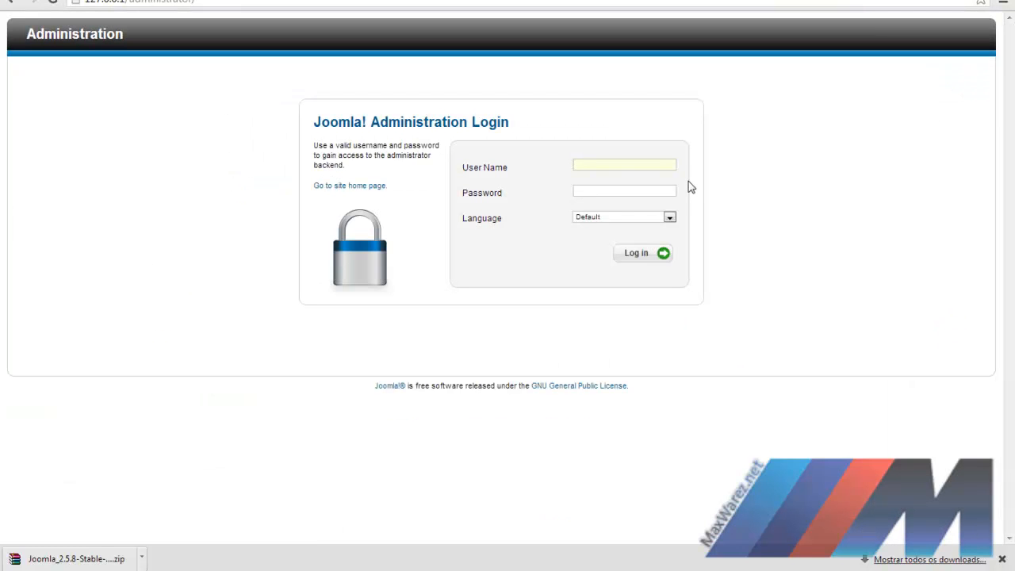
pyautogui.write('admin')
pyautogui.press('Tab')
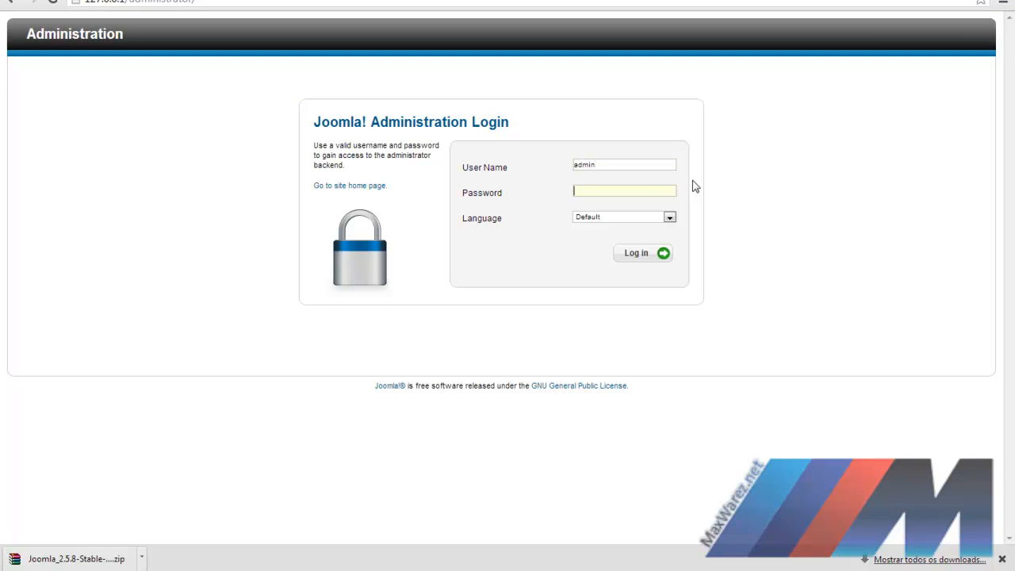
pyautogui.write('admin1')
pyautogui.click(651, 218)
pyautogui.click(649, 219)
pyautogui.click(637, 254)
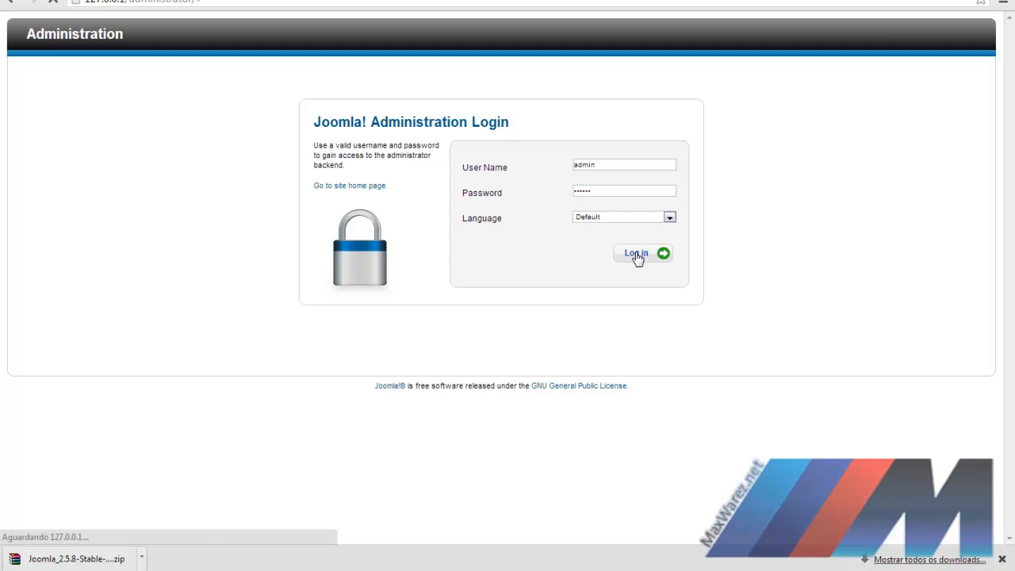
pyautogui.click(291, 28)
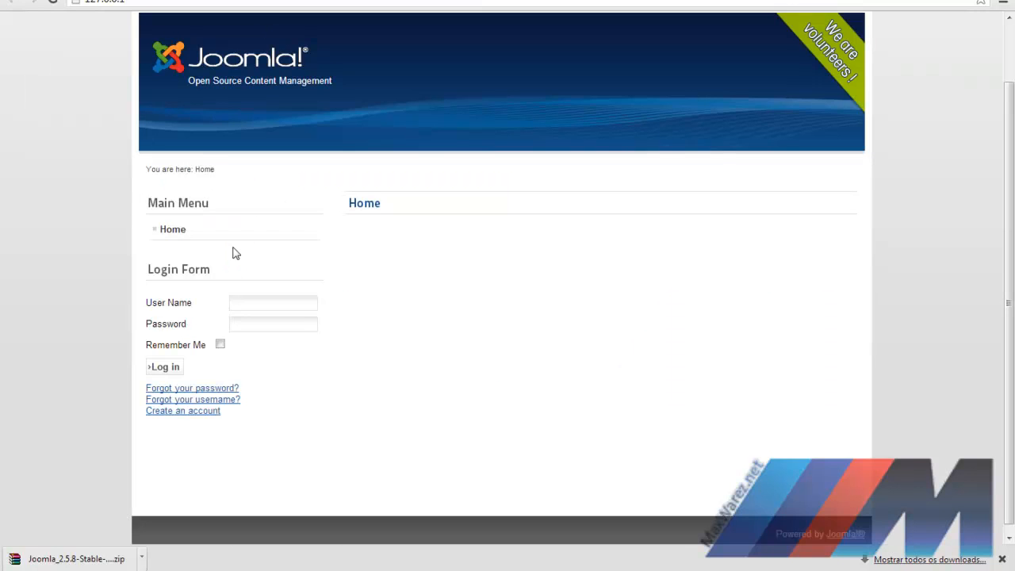
# Step: Scroll through the pages, then bring up the live front page with its Main Menu and Login Form
pyautogui.scroll(1, 531, 226)
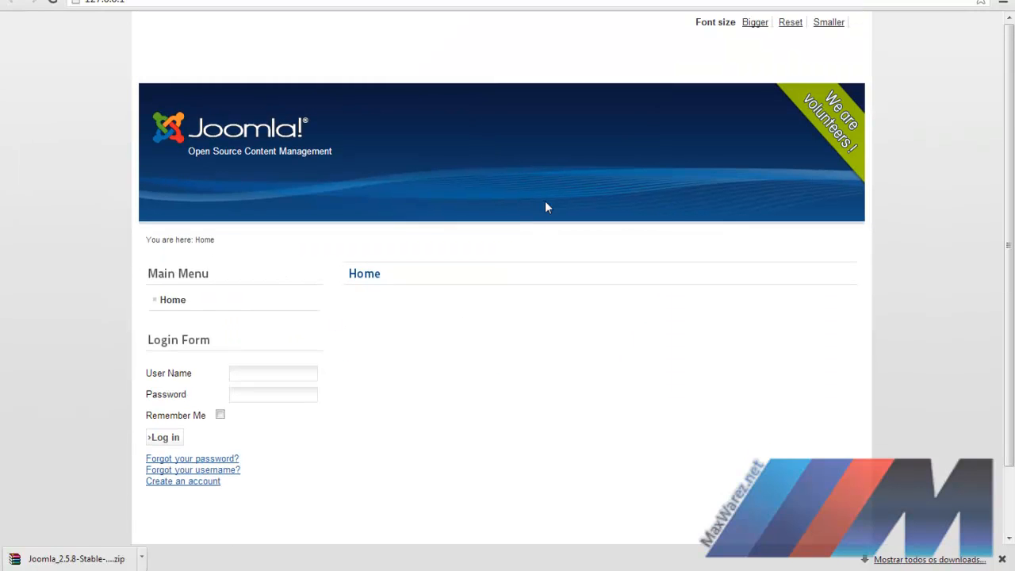
pyautogui.scroll(-1, 524, 162)
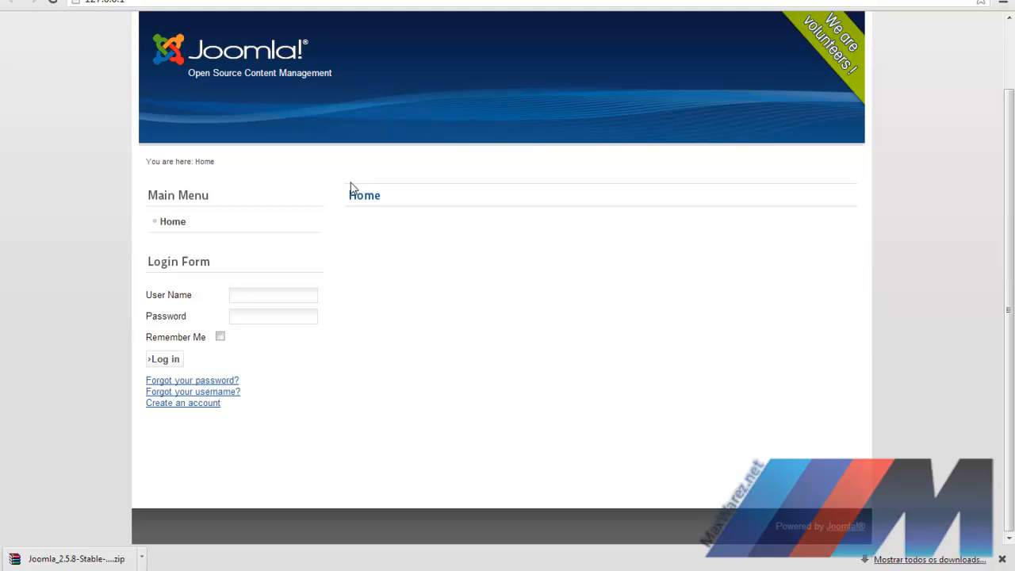
pyautogui.scroll(1, 322, 151)
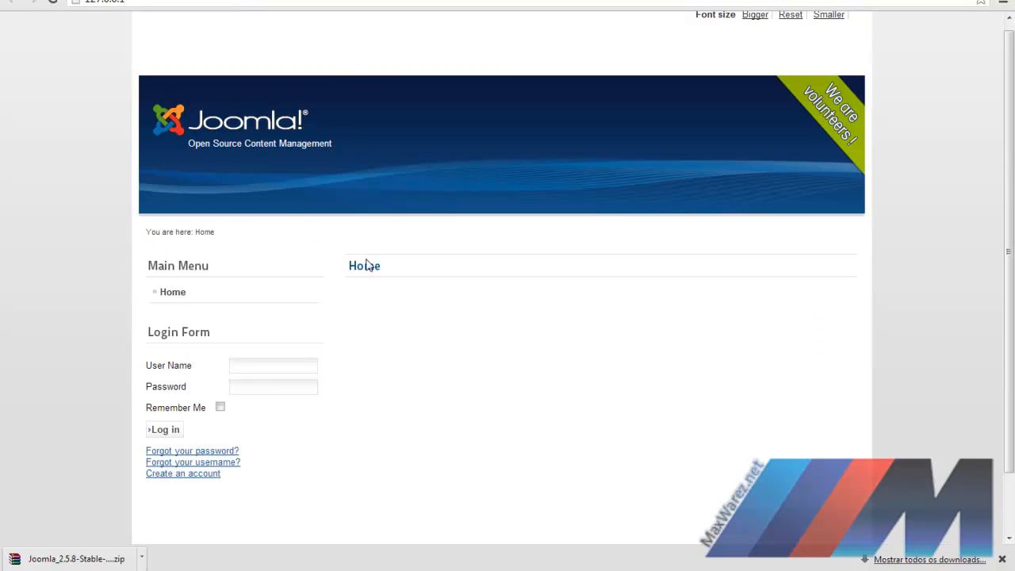
pyautogui.scroll(-2, 336, 256)
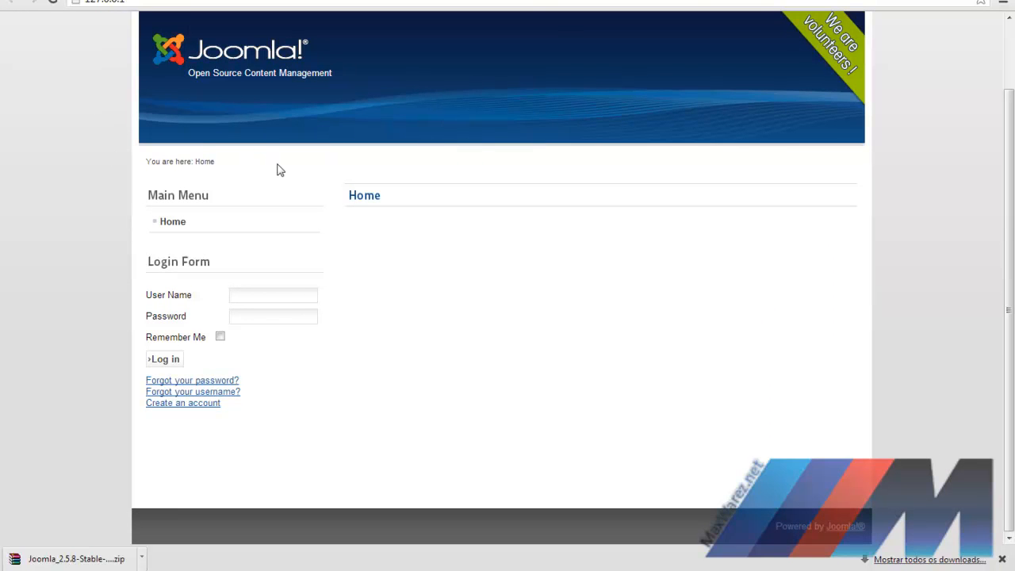
pyautogui.scroll(1, 278, 168)
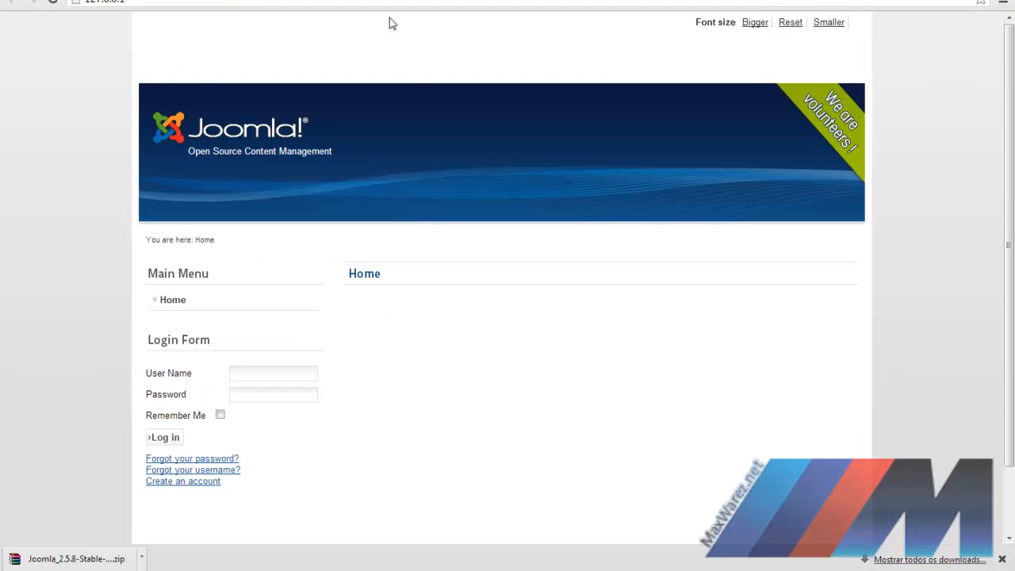
pyautogui.scroll(-1, 419, 156)
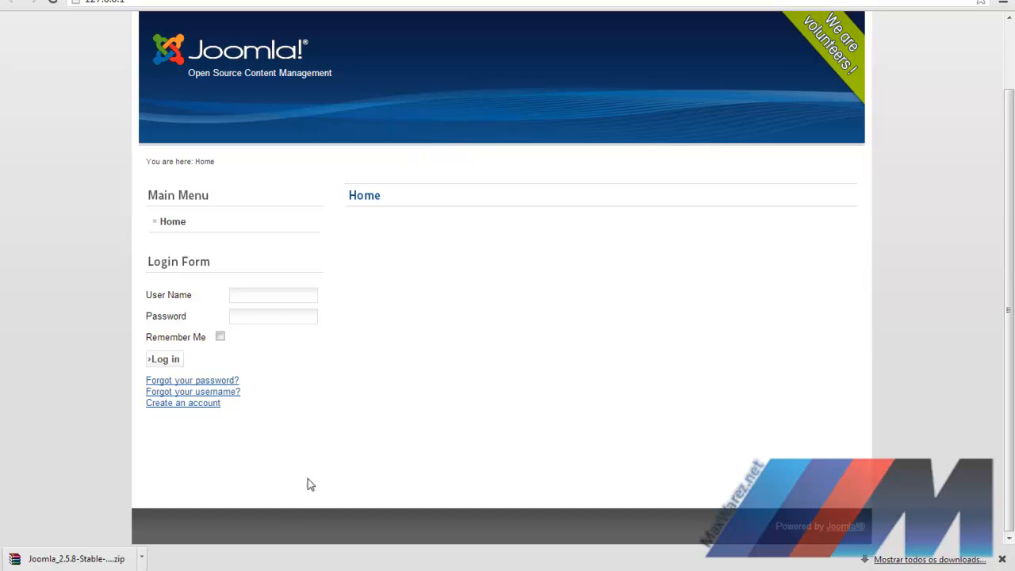
pyautogui.click(357, 570)
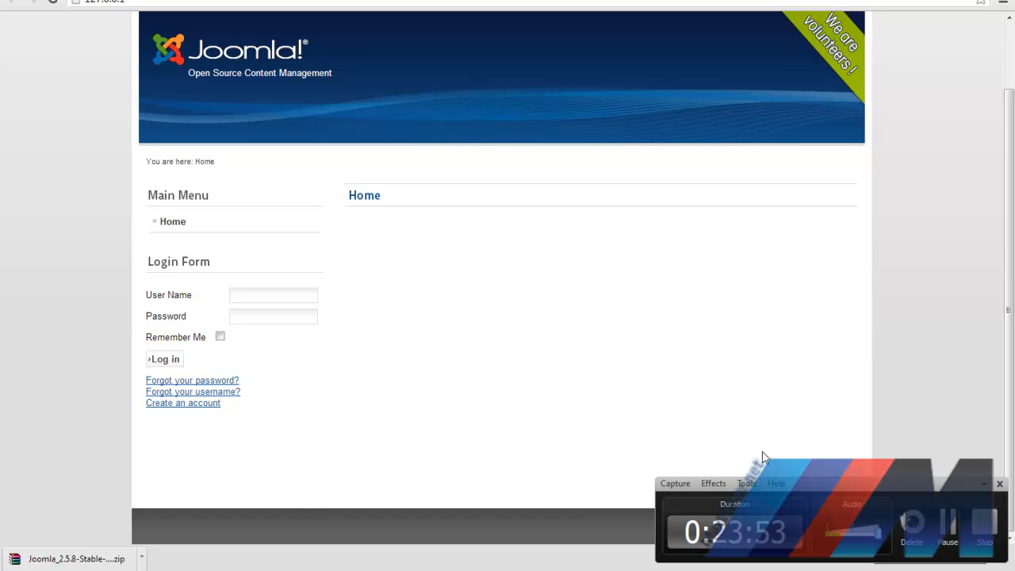